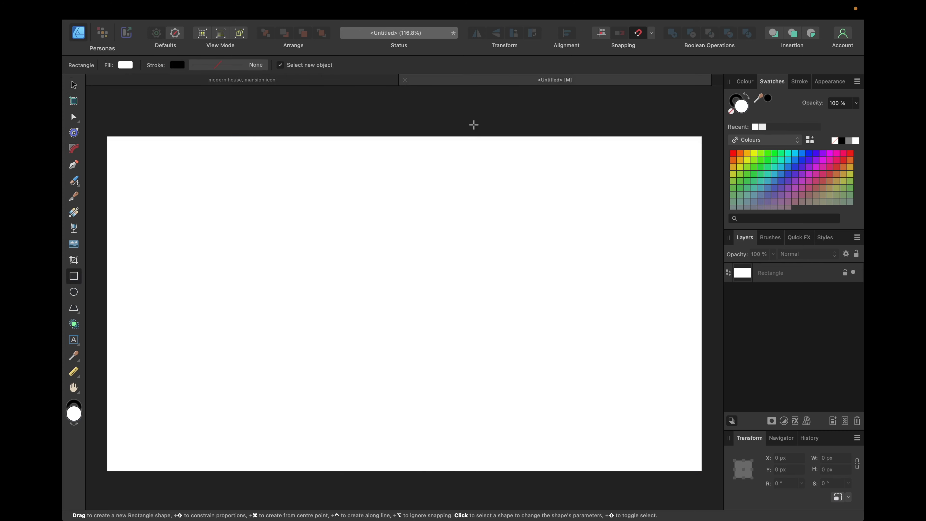
Draw a rectangle about 854 × 337 px in the upper part of the page and remove its fill
{"action": "left_click_drag", "start_coordinate": [300, 189], "coordinate": [565, 293]}
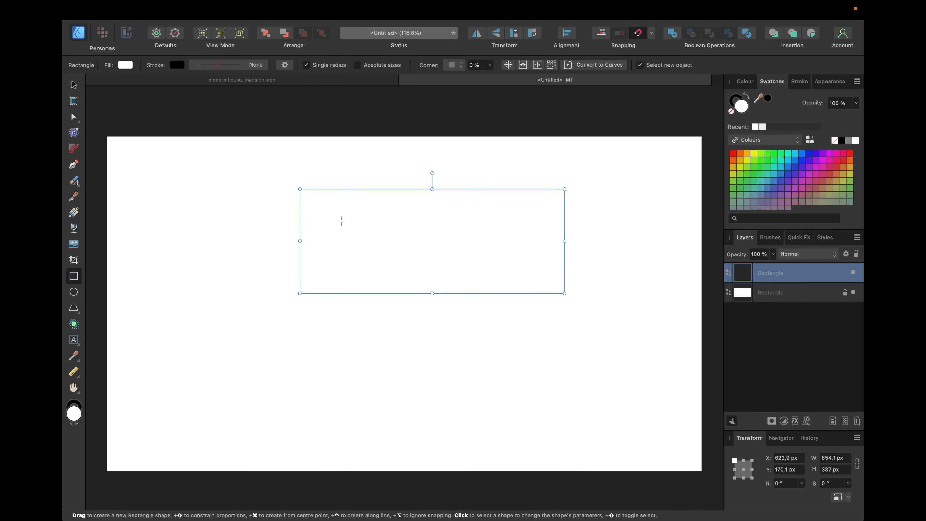
{"action": "left_click", "coordinate": [731, 111]}
{"action": "left_click", "coordinate": [734, 102]}
Give the rectangle a 5 pt stroke with square caps and mitre joins
{"action": "left_click", "coordinate": [798, 82]}
{"action": "left_click", "coordinate": [835, 115]}
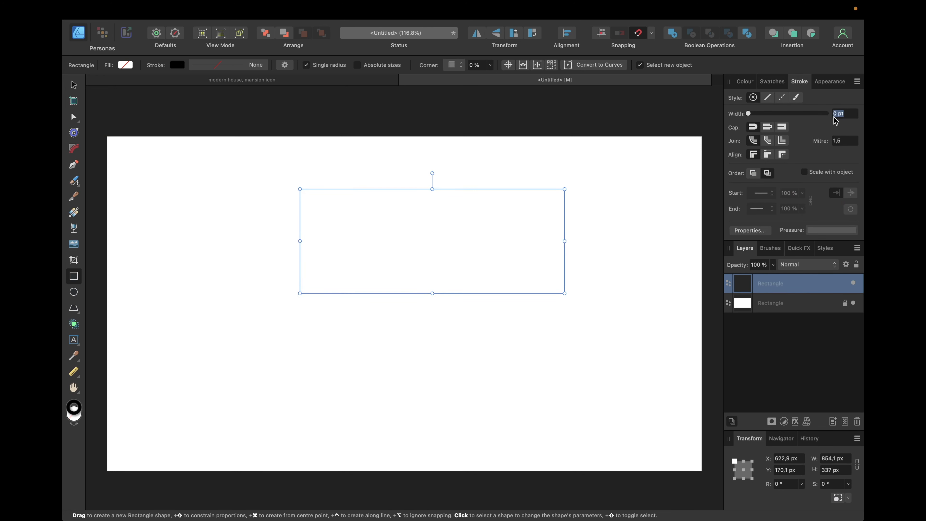
{"action": "type", "text": "4"}
{"action": "key", "text": "Return"}
{"action": "key", "text": "Up"}
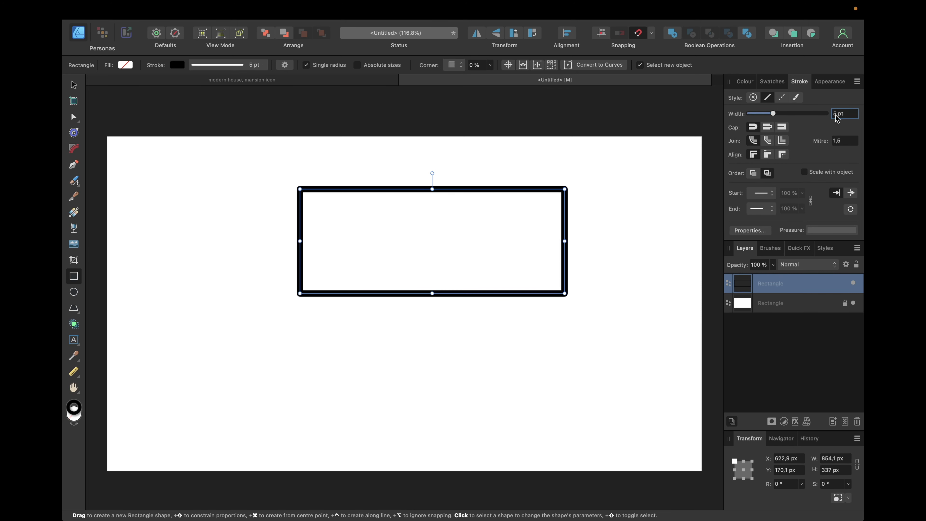
{"action": "left_click", "coordinate": [782, 128]}
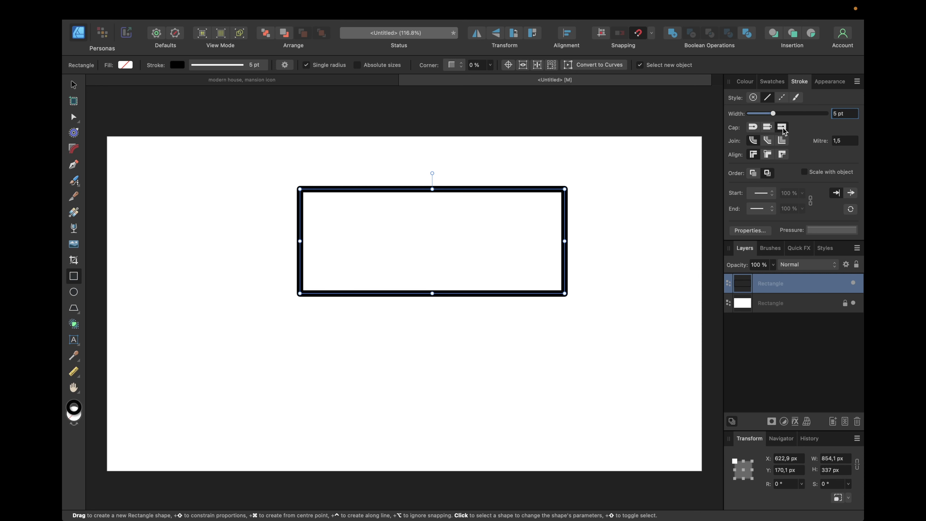
{"action": "left_click", "coordinate": [783, 141]}
Stretch the rectangle to about 370 px high and centre it horizontally on the page at about X 533, Y 192.5 px
{"action": "left_click", "coordinate": [75, 88]}
{"action": "left_click_drag", "start_coordinate": [432, 293], "coordinate": [431, 301]}
{"action": "left_click", "coordinate": [460, 343]}
{"action": "left_click", "coordinate": [524, 303]}
{"action": "left_click_drag", "start_coordinate": [525, 304], "coordinate": [497, 311]}
{"action": "left_click", "coordinate": [500, 353]}
{"action": "left_click", "coordinate": [451, 313]}
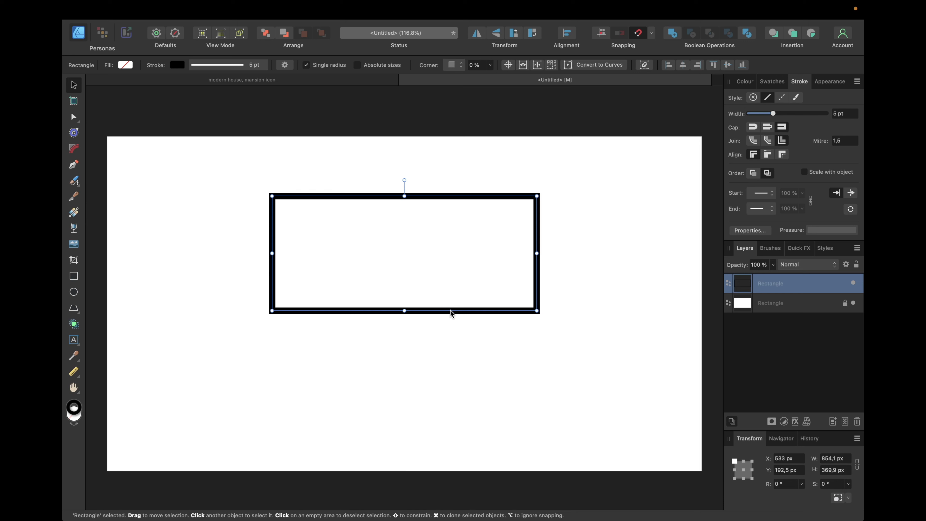
Duplicate the rectangle and place the copy directly beneath the original, shifted left to about X 303 px
{"action": "key", "text": "super+j"}
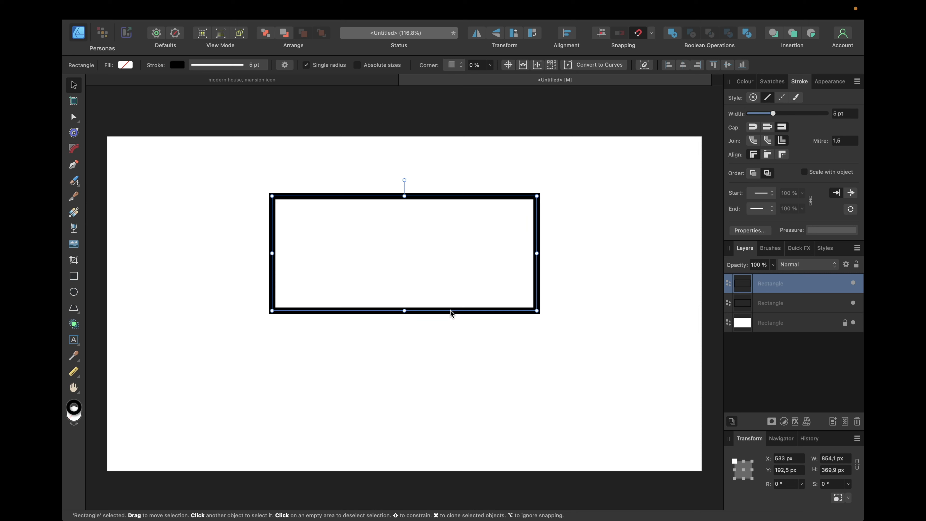
{"action": "left_click_drag", "start_coordinate": [451, 312], "coordinate": [448, 425]}
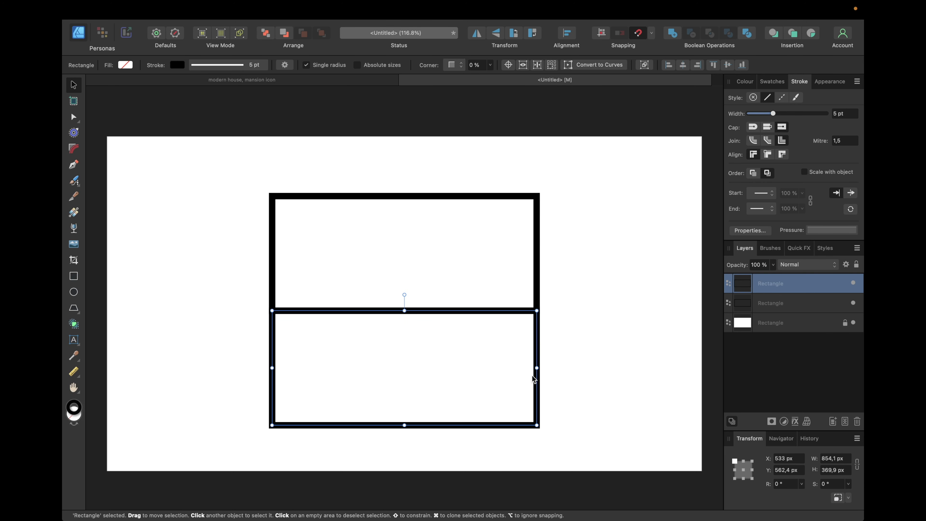
{"action": "left_click", "coordinate": [341, 81]}
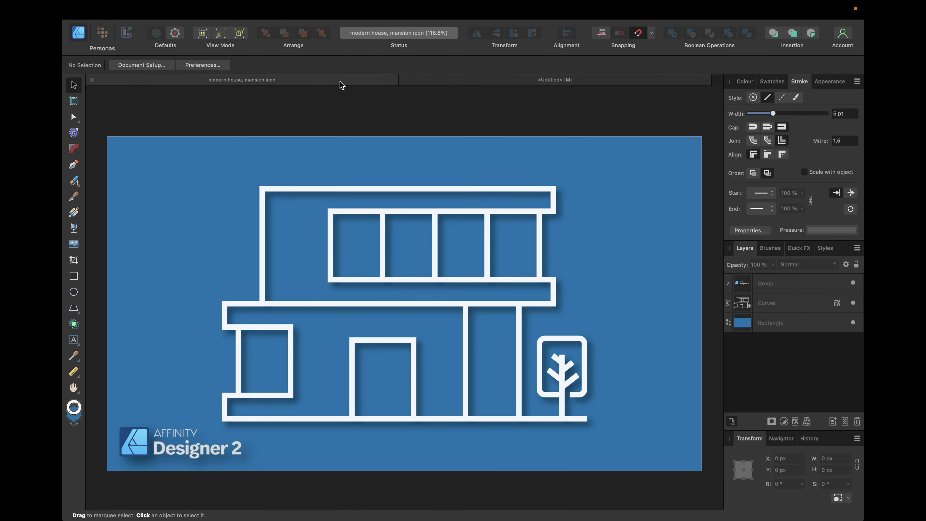
{"action": "left_click", "coordinate": [497, 80]}
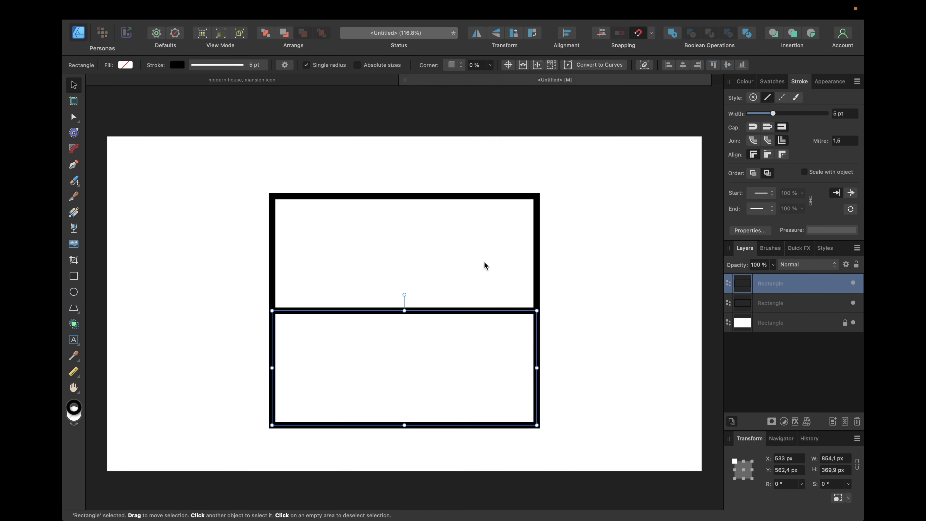
{"action": "left_click_drag", "start_coordinate": [533, 342], "coordinate": [464, 344]}
{"action": "left_click", "coordinate": [569, 339]}
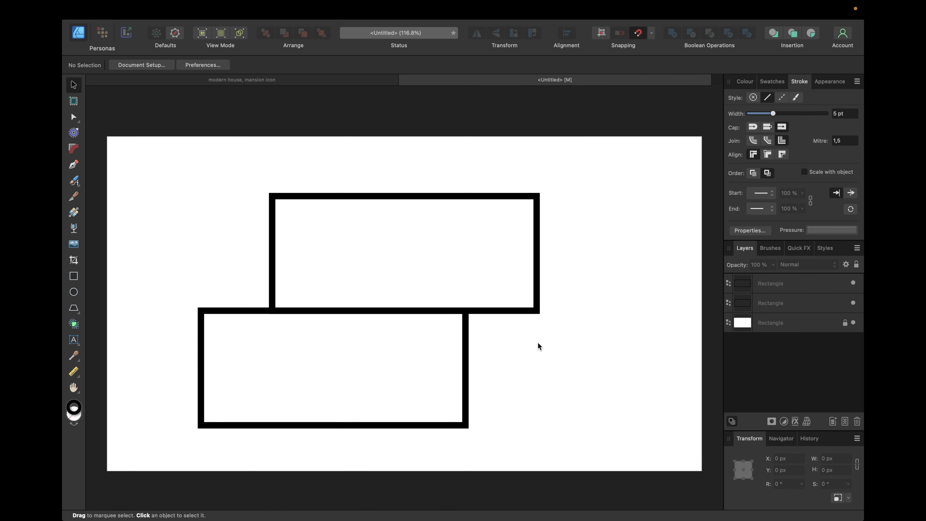
Draw a rectangle about 725 × 202 px inside the upper rectangle, flush with its right edge and vertically centred
{"action": "scroll", "coordinate": [540, 345], "scroll_direction": "down", "scroll_amount": 2}
{"action": "scroll", "coordinate": [540, 344], "scroll_direction": "left", "scroll_amount": 2}
{"action": "scroll", "coordinate": [476, 235], "scroll_direction": "down", "scroll_amount": 2}
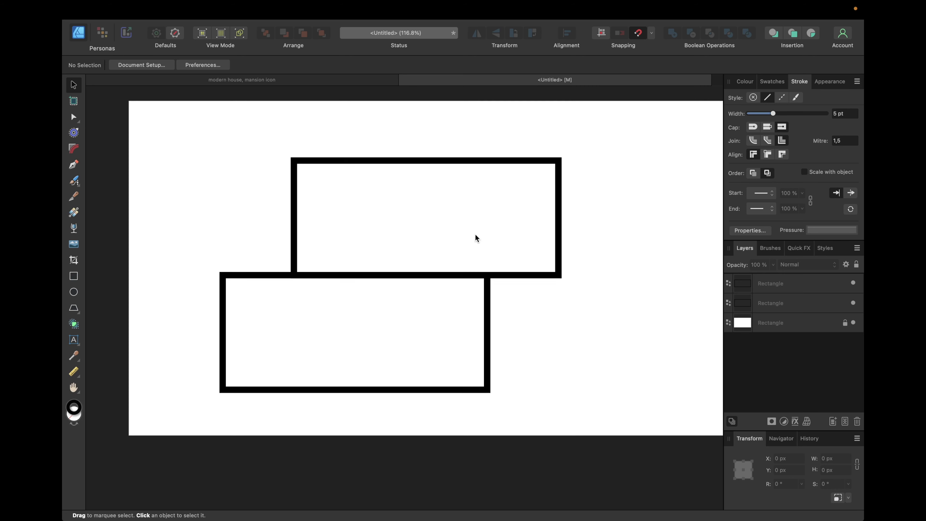
{"action": "scroll", "coordinate": [475, 235], "scroll_direction": "right", "scroll_amount": 2}
{"action": "scroll", "coordinate": [475, 235], "scroll_direction": "up", "scroll_amount": 1}
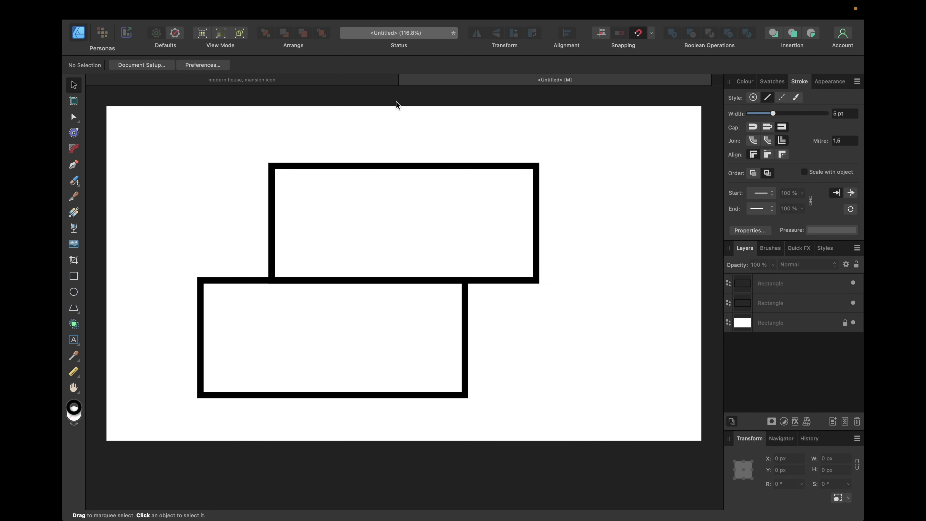
{"action": "left_click", "coordinate": [345, 79]}
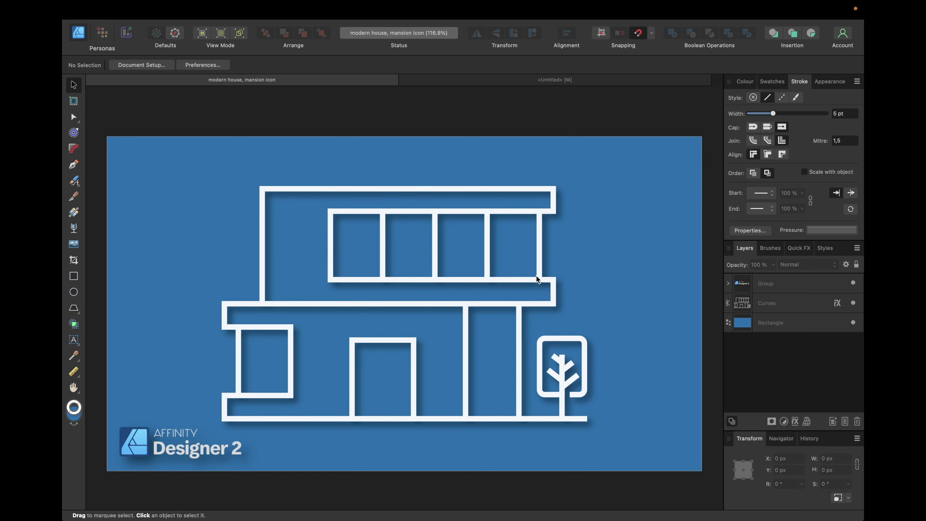
{"action": "left_click", "coordinate": [471, 82]}
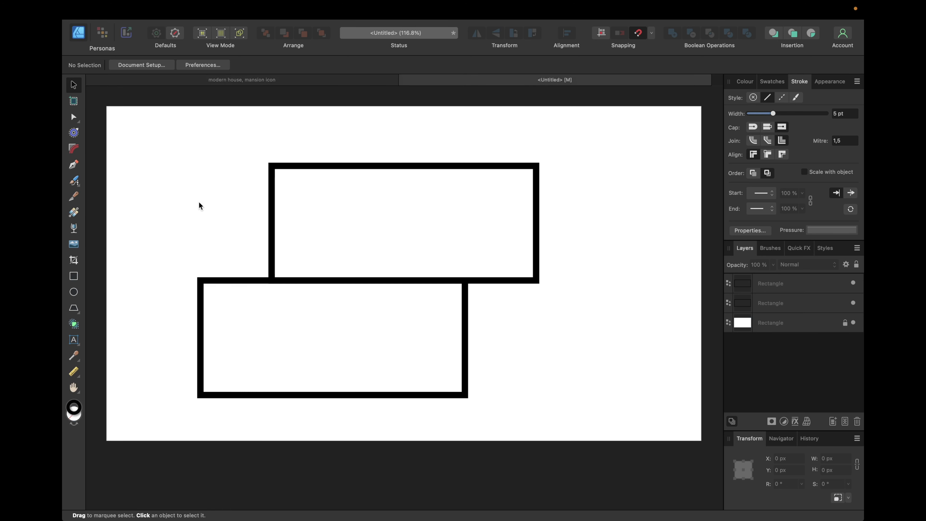
{"action": "left_click", "coordinate": [73, 276]}
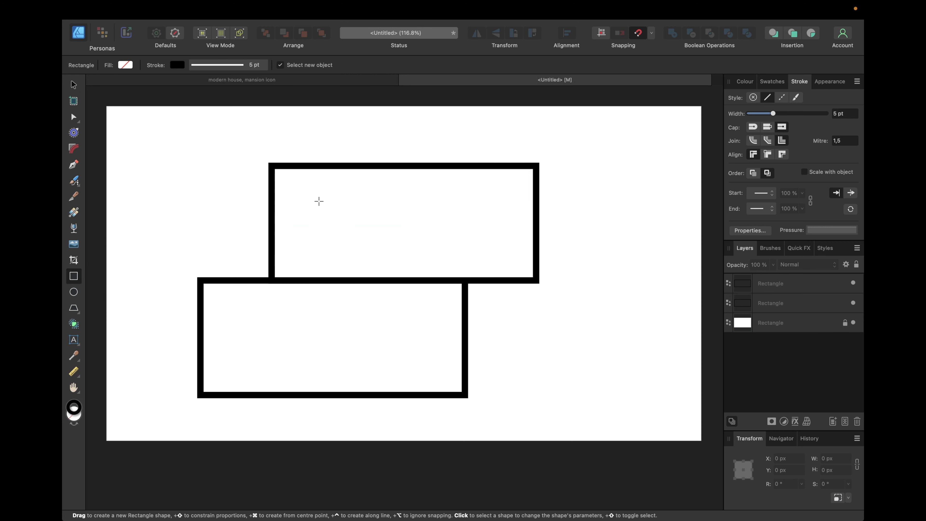
{"action": "mouse_move", "coordinate": [310, 195]}
{"action": "left_mouse_down"}
{"action": "mouse_move", "coordinate": [465, 259]}
{"action": "mouse_move", "coordinate": [534, 259]}
{"action": "left_mouse_up"}
{"action": "key", "text": "v"}
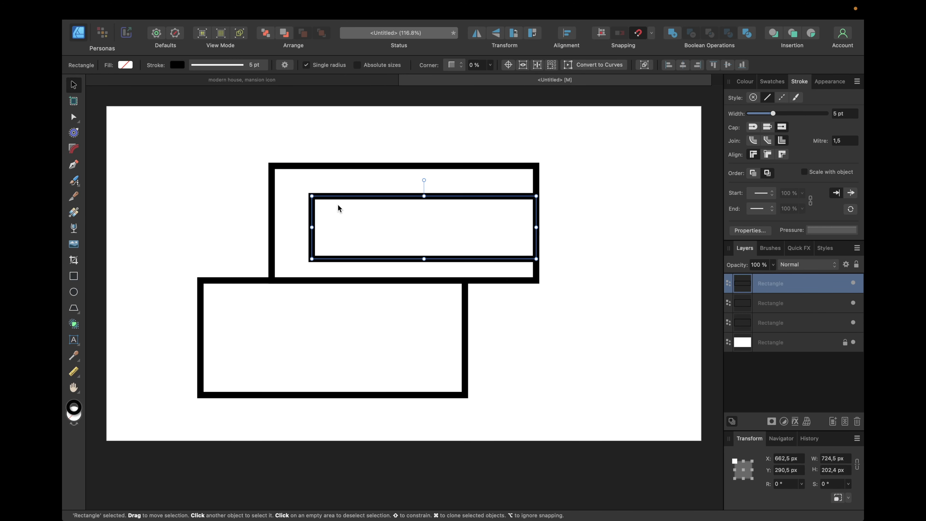
{"action": "left_click_drag", "start_coordinate": [415, 217], "coordinate": [415, 212]}
{"action": "left_click", "coordinate": [621, 190]}
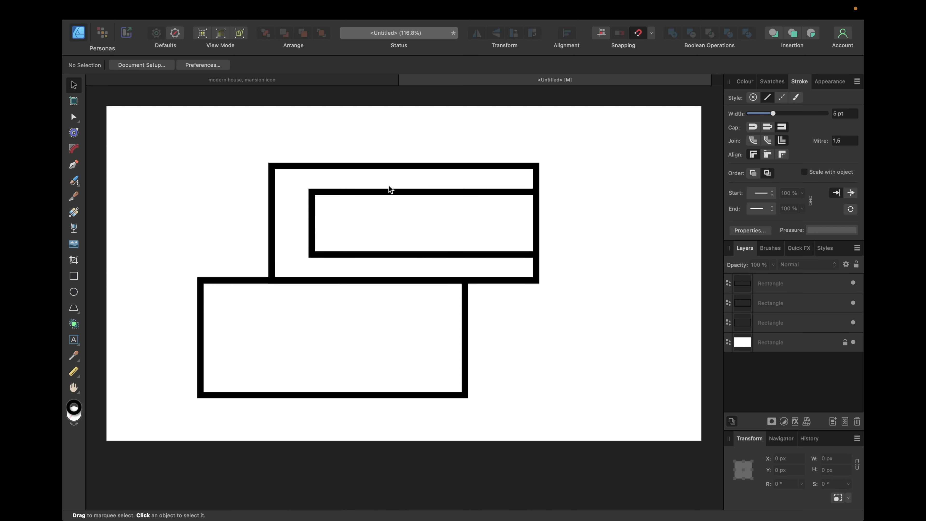
Increase the inner rectangle's height to about 212 px and re-centre it vertically within the upper rectangle
{"action": "left_click", "coordinate": [651, 34]}
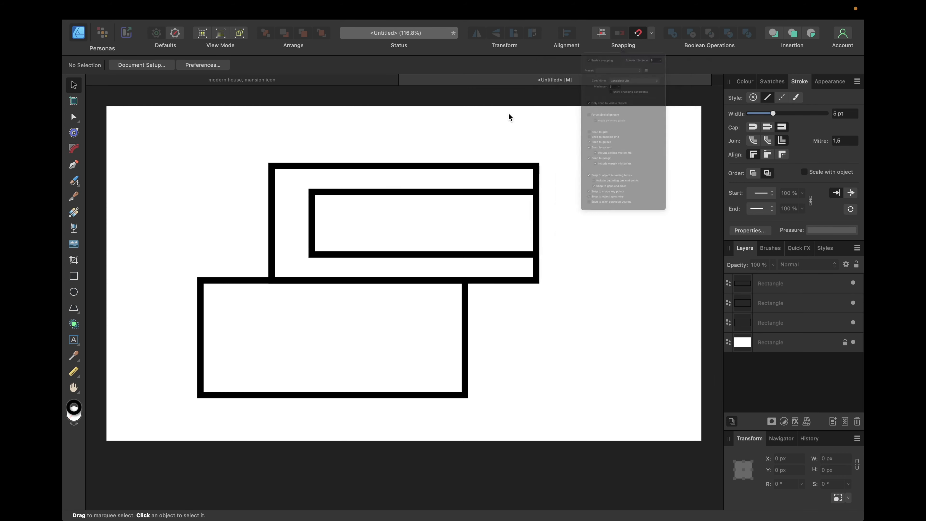
{"action": "left_click", "coordinate": [457, 193]}
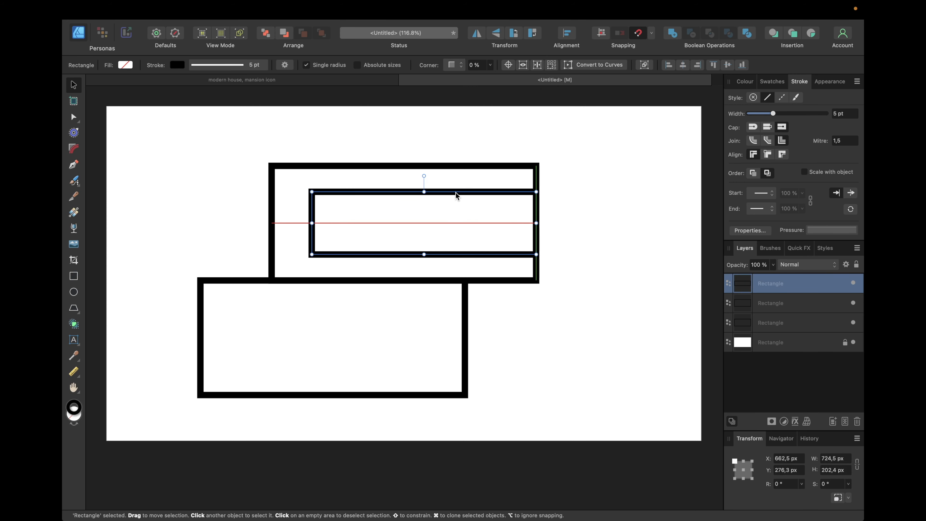
{"action": "left_click_drag", "start_coordinate": [422, 192], "coordinate": [421, 189]}
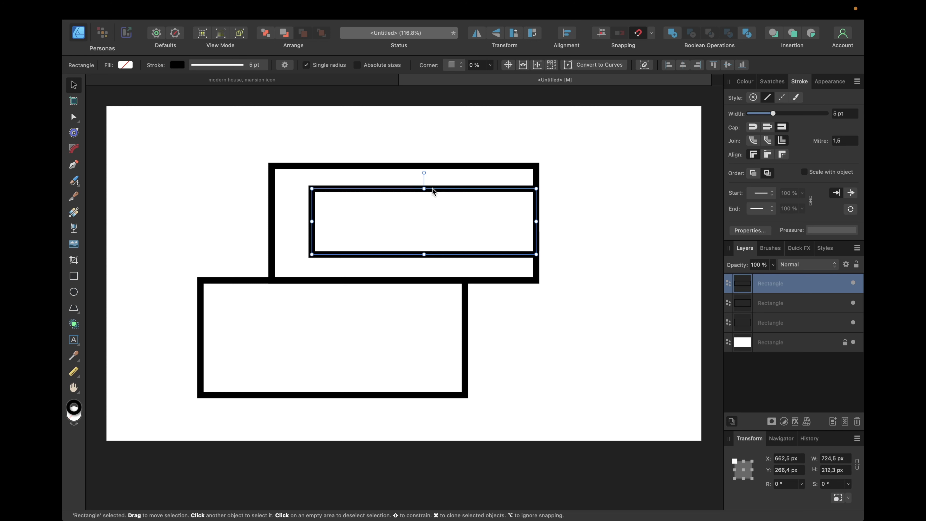
{"action": "left_click", "coordinate": [532, 205]}
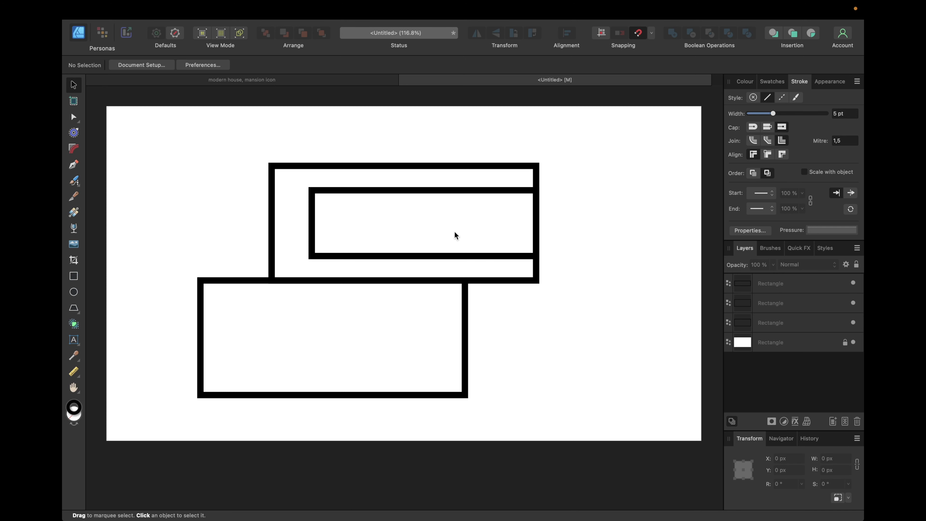
{"action": "left_click", "coordinate": [305, 166]}
{"action": "left_click", "coordinate": [330, 190]}
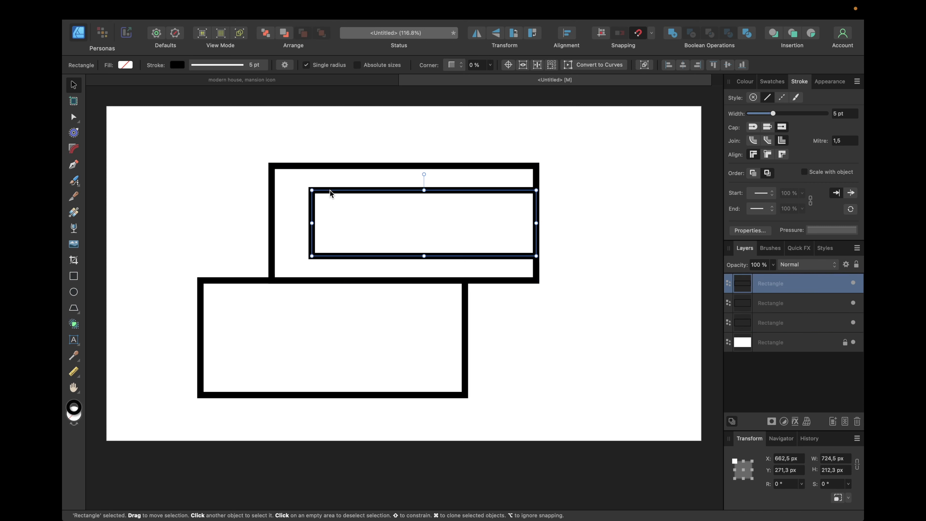
Trace a closed C-shaped outline with the Pen tool along the upper rectangle's corners and around the inner rectangle
{"action": "left_click", "coordinate": [78, 165]}
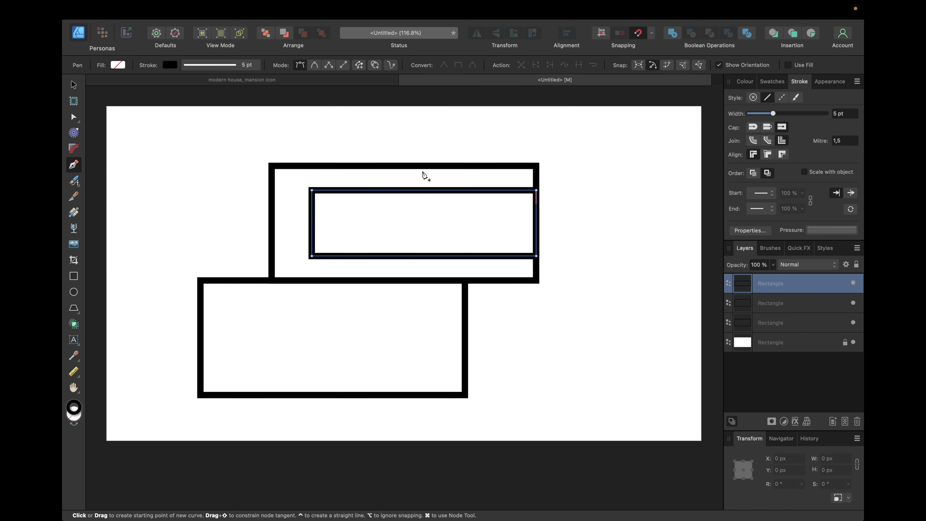
{"action": "left_click", "coordinate": [536, 166]}
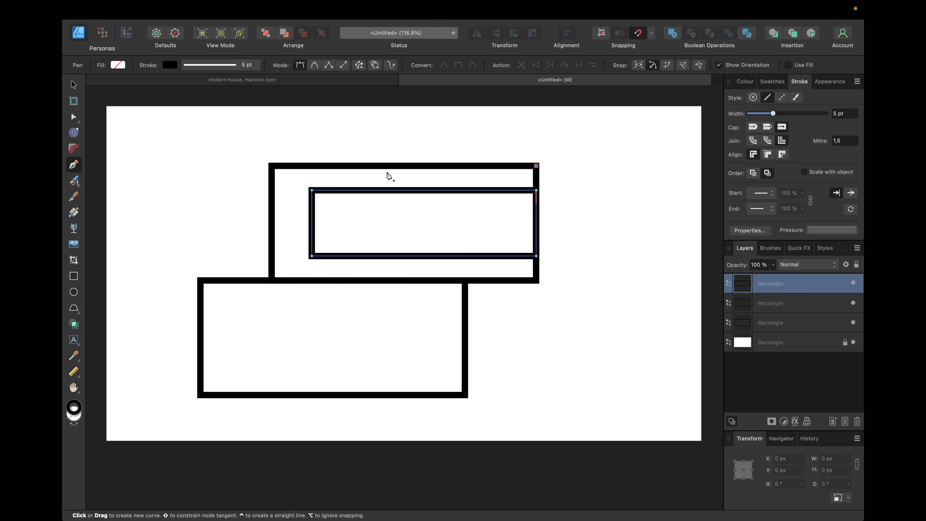
{"action": "left_click", "coordinate": [272, 166]}
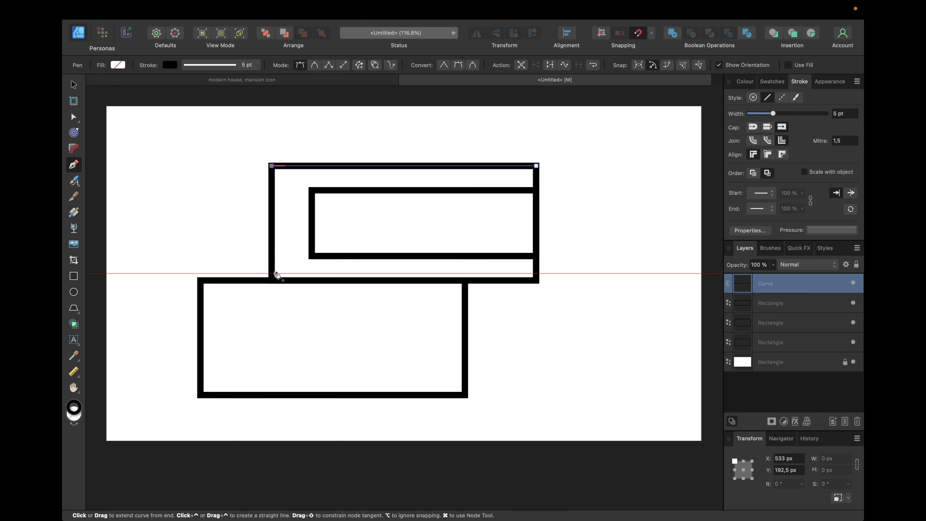
{"action": "left_click", "coordinate": [272, 281]}
{"action": "left_click", "coordinate": [536, 280]}
{"action": "left_click", "coordinate": [536, 256]}
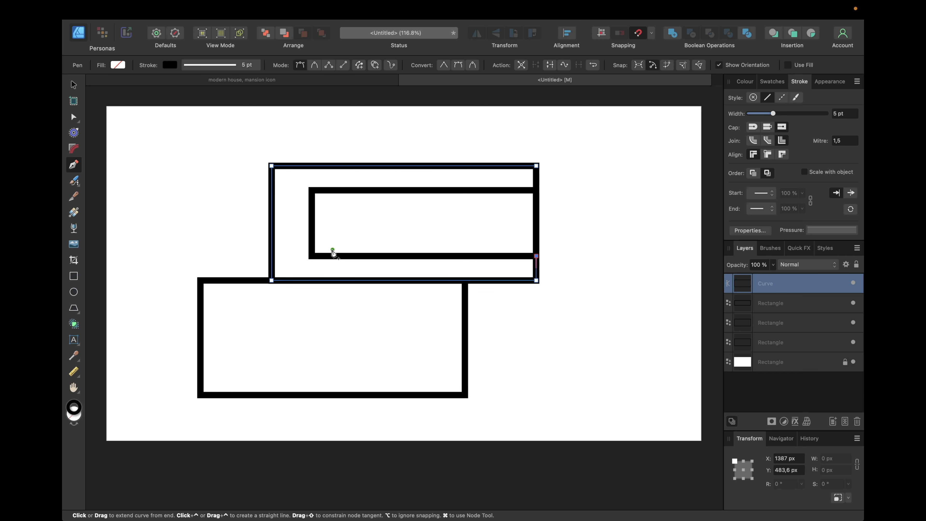
{"action": "left_click", "coordinate": [312, 255]}
{"action": "left_click", "coordinate": [312, 190]}
{"action": "left_click", "coordinate": [536, 189]}
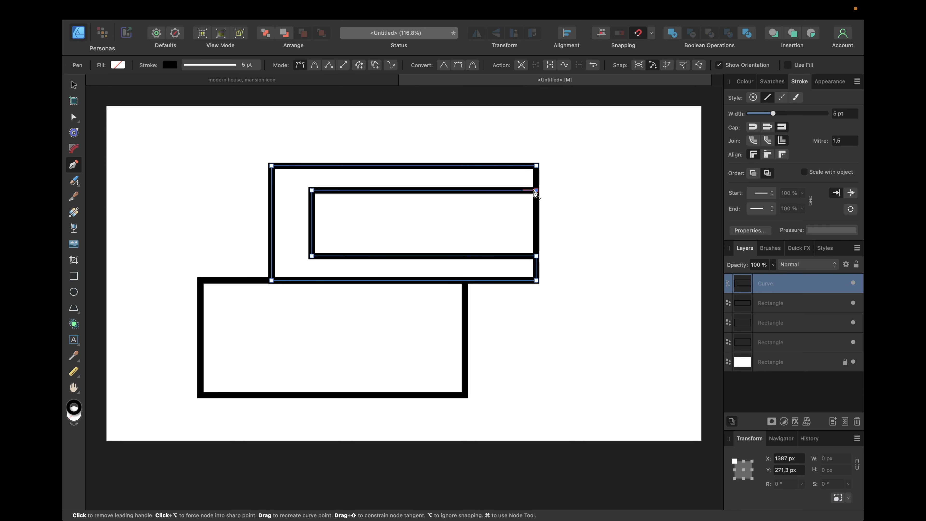
{"action": "left_click", "coordinate": [536, 166]}
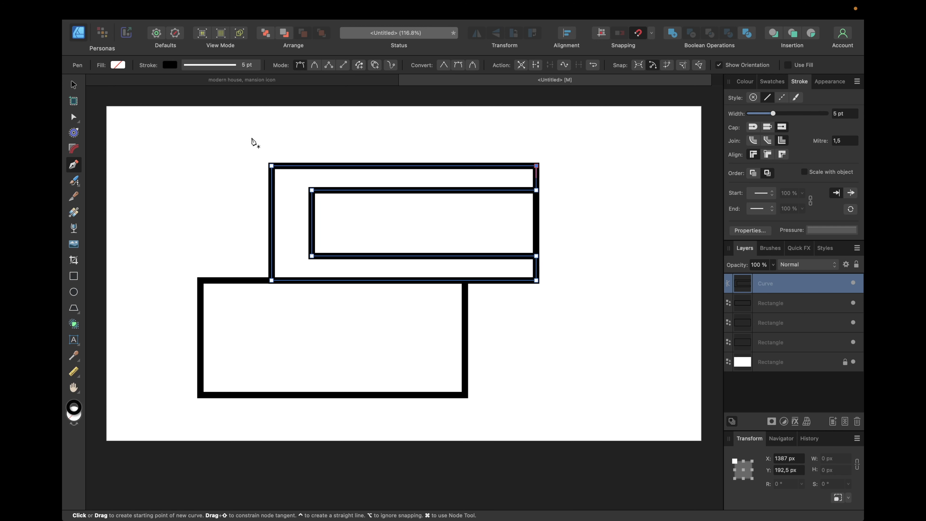
Delete the inner rectangle and the upper outer rectangle, keeping only the traced C-shaped curve
{"action": "left_click", "coordinate": [74, 86]}
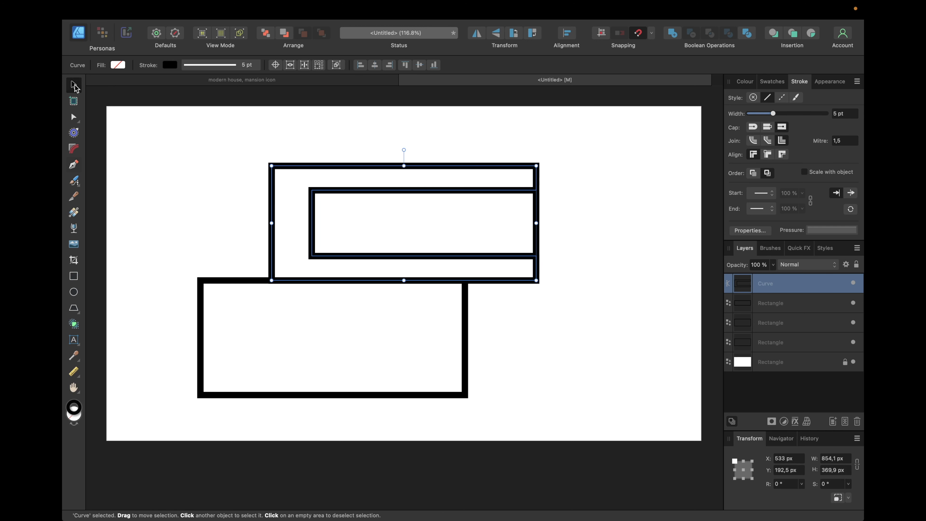
{"action": "left_click", "coordinate": [533, 208]}
{"action": "key", "text": "Delete"}
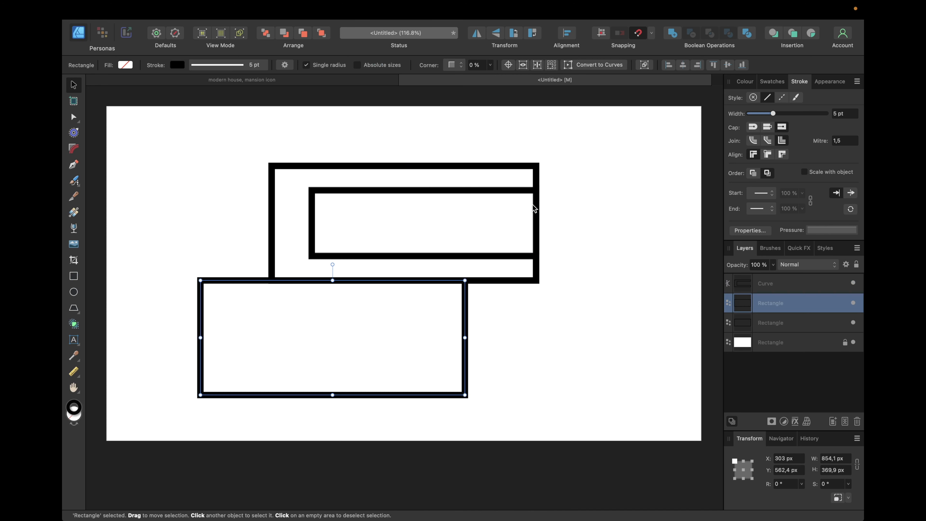
{"action": "left_click", "coordinate": [533, 208]}
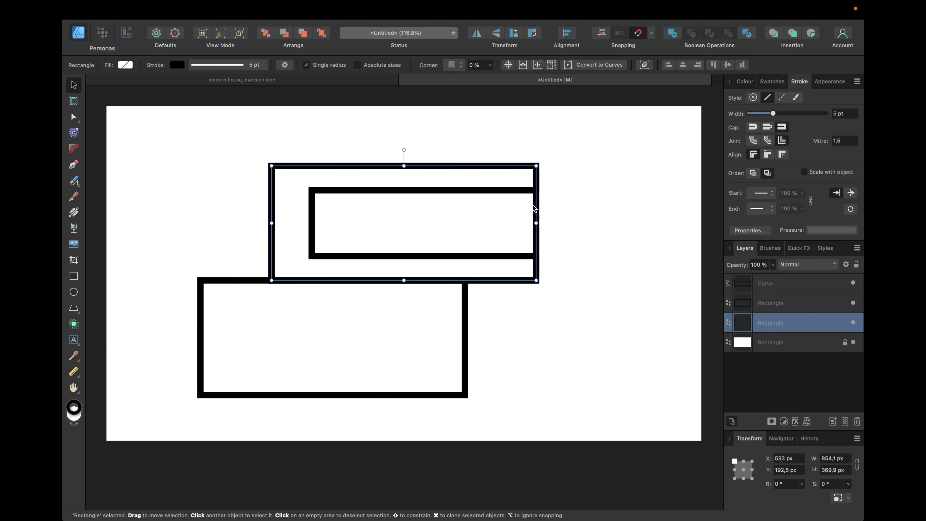
{"action": "key", "text": "Delete"}
{"action": "left_click", "coordinate": [574, 212]}
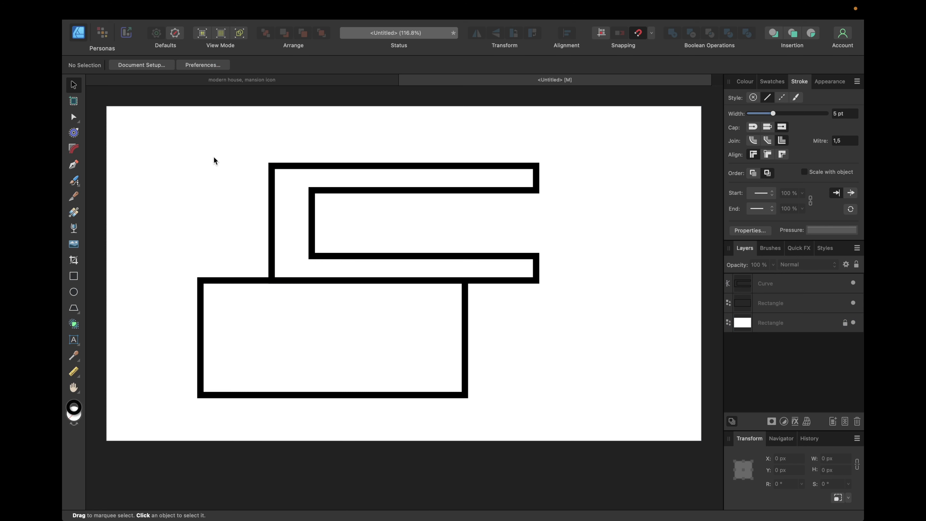
Draw a vertical Pen line about 212 px long over the inner left edge of the C-shaped outline
{"action": "left_click", "coordinate": [73, 164]}
{"action": "left_click", "coordinate": [312, 190]}
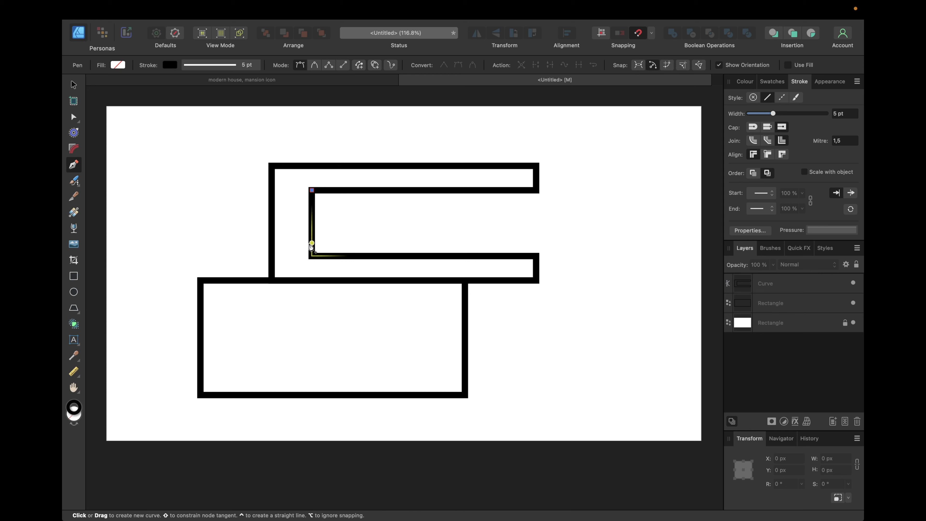
{"action": "left_click", "coordinate": [312, 256]}
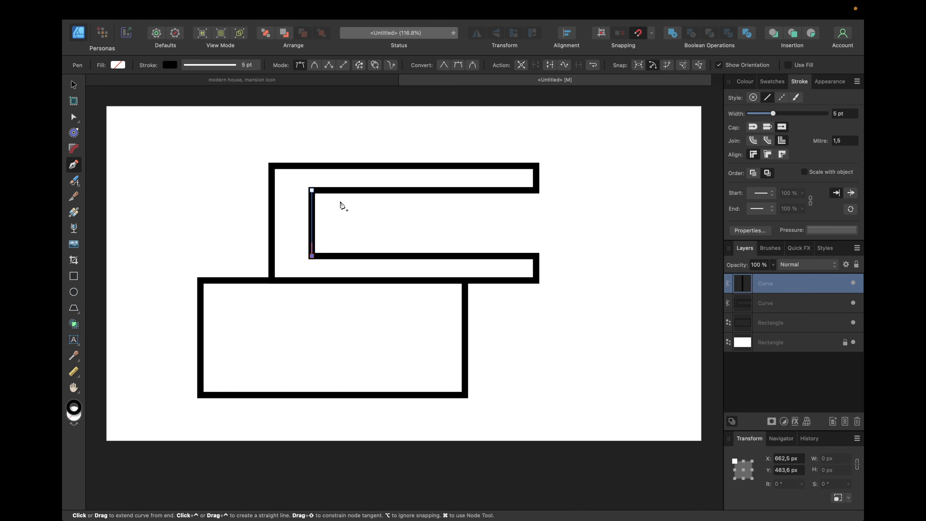
{"action": "key", "text": "v"}
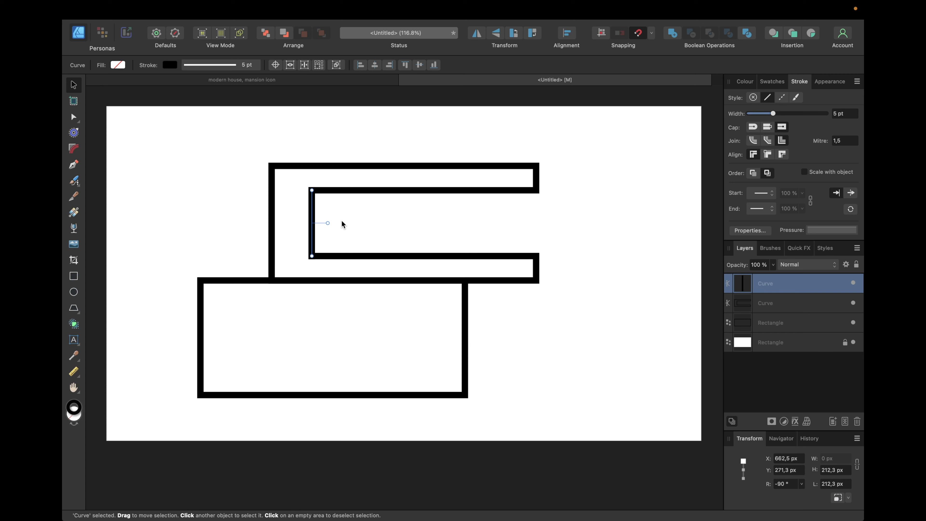
{"action": "key", "text": "shift+Right"}
{"action": "key", "text": "shift+Right"}
{"action": "key", "text": "shift+Right"}
{"action": "key", "text": "shift+Right"}
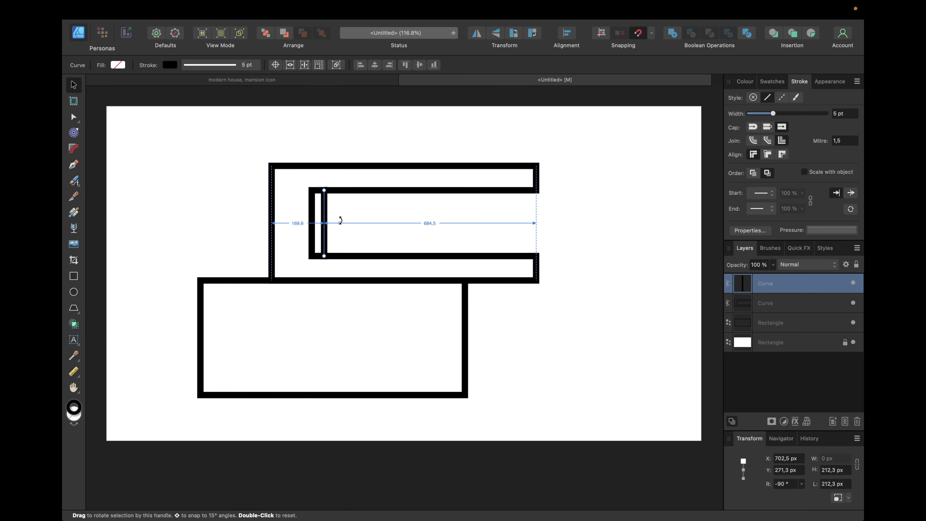
{"action": "key", "text": "shift+Left"}
{"action": "key", "text": "shift+Left"}
{"action": "key", "text": "shift+Left"}
{"action": "key", "text": "shift+Left"}
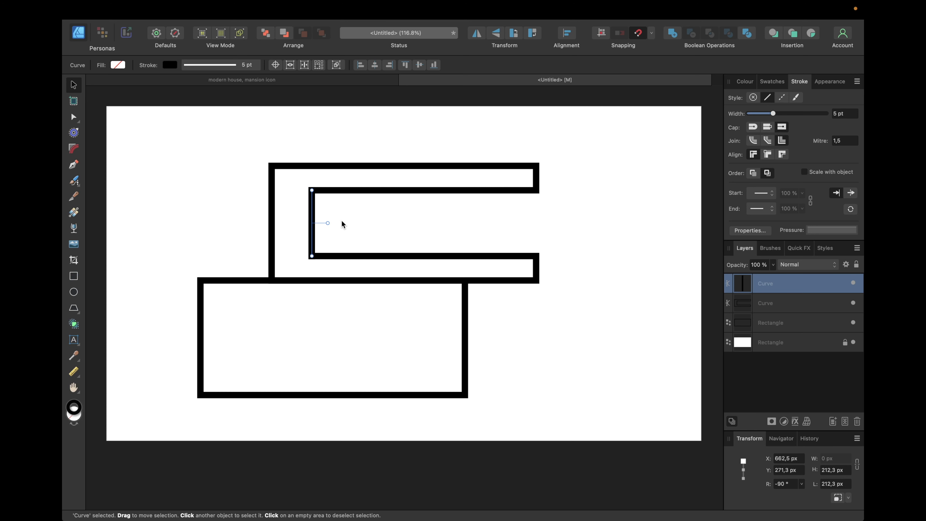
Move the vertical line 180 px right, to X 842.5 px, as the first window divider
{"action": "key", "text": "shift+Right"}
{"action": "key", "text": "shift+Right"}
{"action": "key", "text": "shift+Right"}
{"action": "key", "text": "shift+Right"}
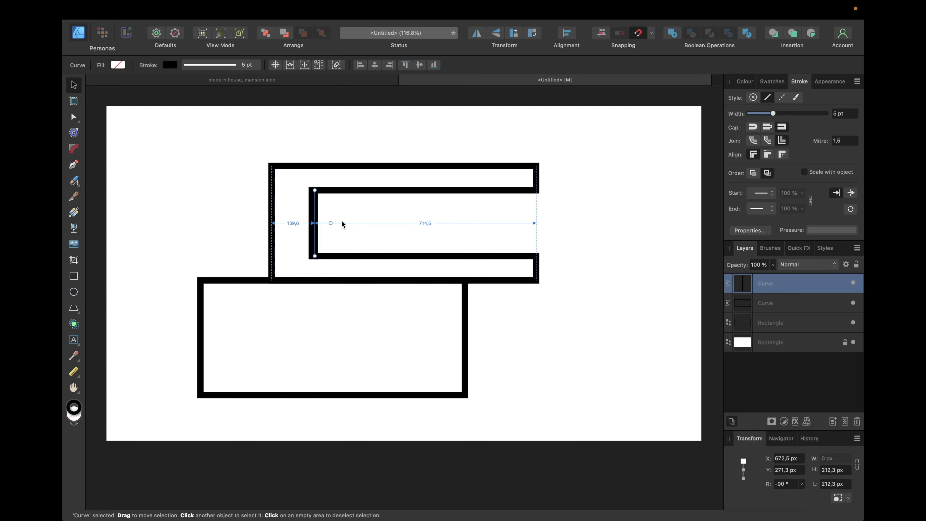
{"action": "key", "text": "shift+Right"}
{"action": "key", "text": "shift+Right"}
{"action": "key", "text": "shift+Right"}
{"action": "key", "text": "shift+Right"}
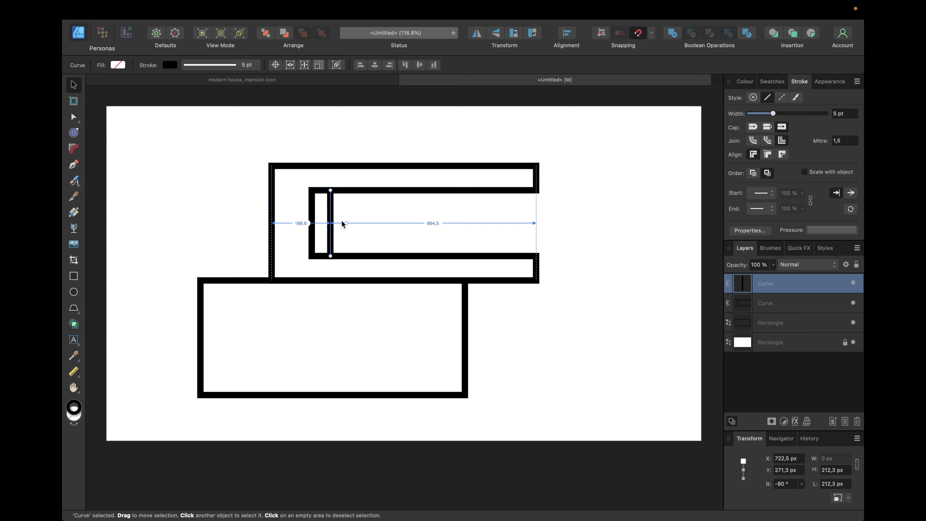
{"action": "key", "text": "shift+Right"}
{"action": "key", "text": "shift+Right"}
{"action": "key", "text": "shift+Right"}
{"action": "key", "text": "shift+Right"}
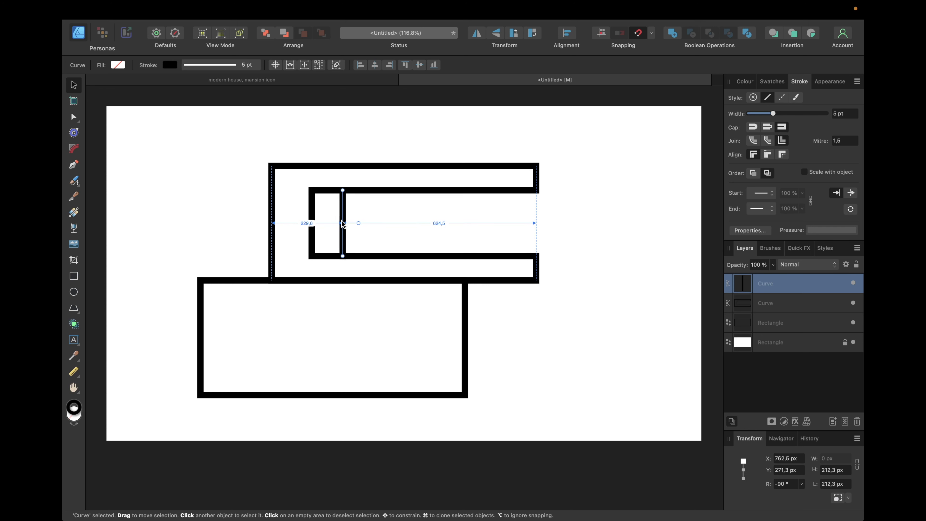
{"action": "key", "text": "shift+Right"}
{"action": "key", "text": "shift+Right"}
{"action": "key", "text": "shift+Right"}
{"action": "key", "text": "shift+Right"}
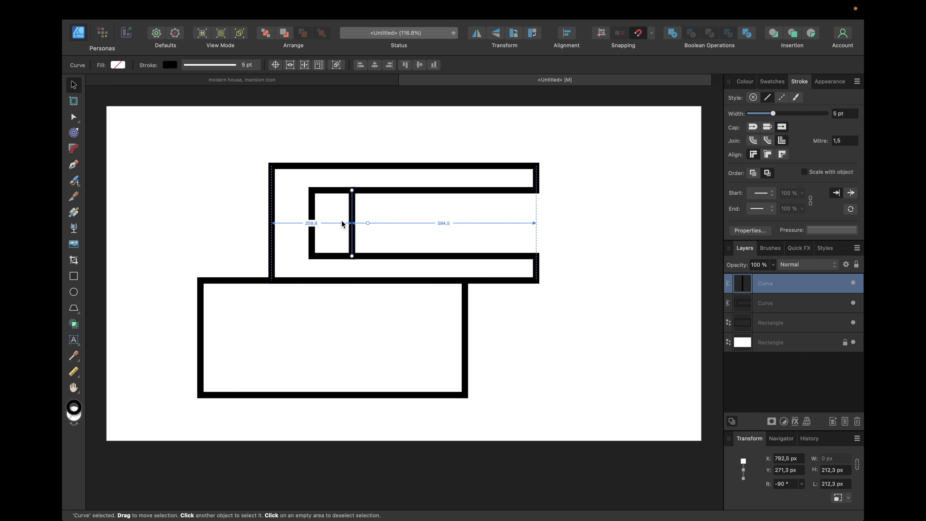
{"action": "key", "text": "shift+Right"}
{"action": "key", "text": "shift+Right"}
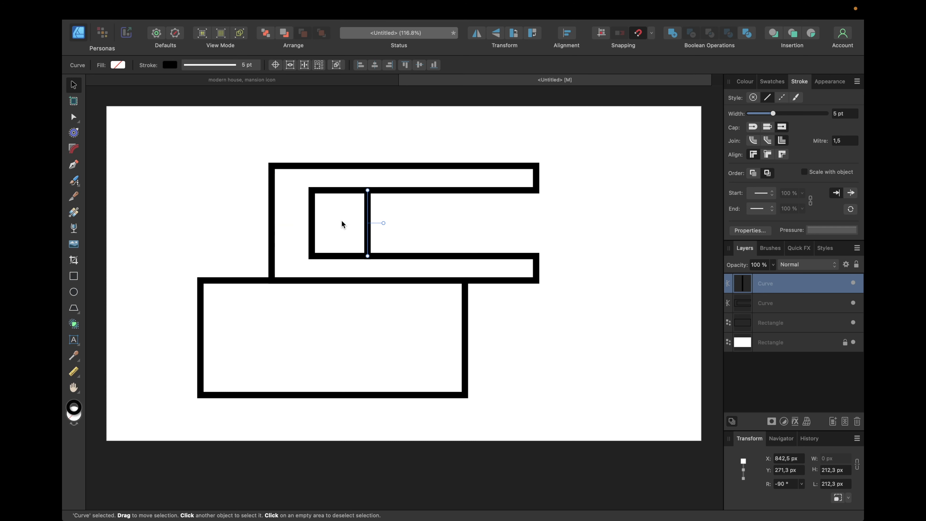
{"action": "key", "text": "shift+Right"}
{"action": "key", "text": "shift+Right"}
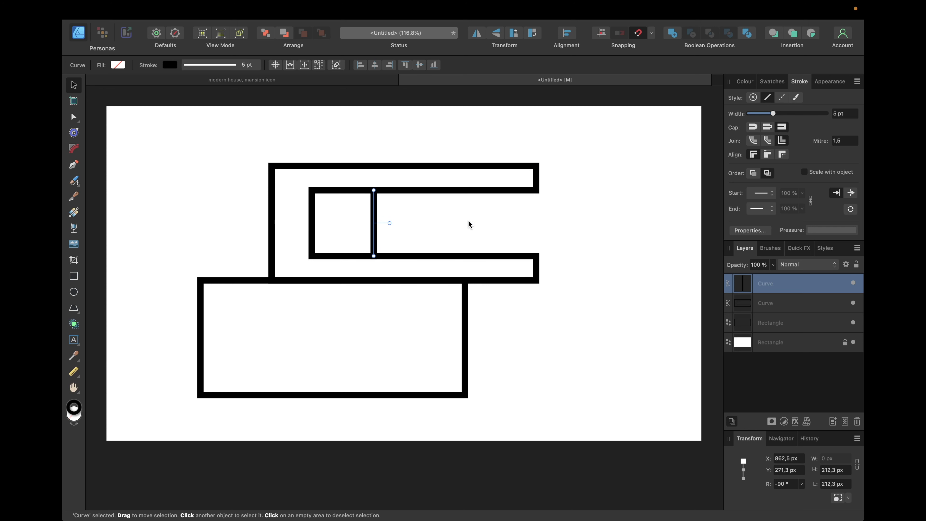
{"action": "key", "text": "shift+Left"}
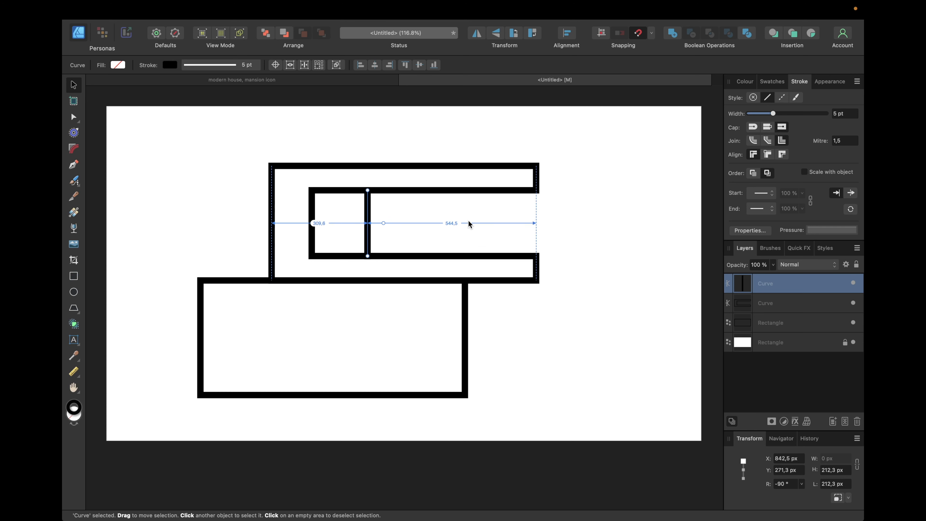
{"action": "left_click", "coordinate": [468, 220]}
{"action": "left_click", "coordinate": [370, 207]}
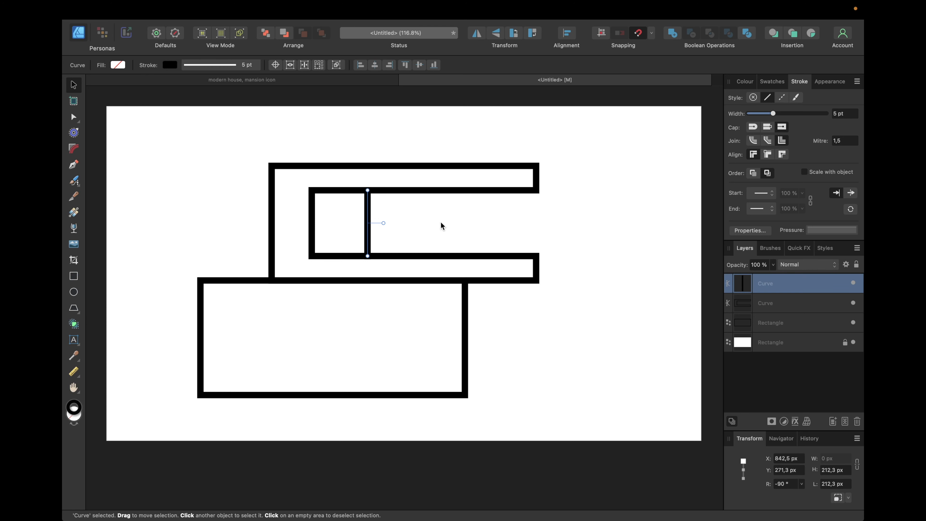
Duplicate the vertical divider and move the copy 180 px right, to X 1022.5 px
{"action": "key", "text": "super+j"}
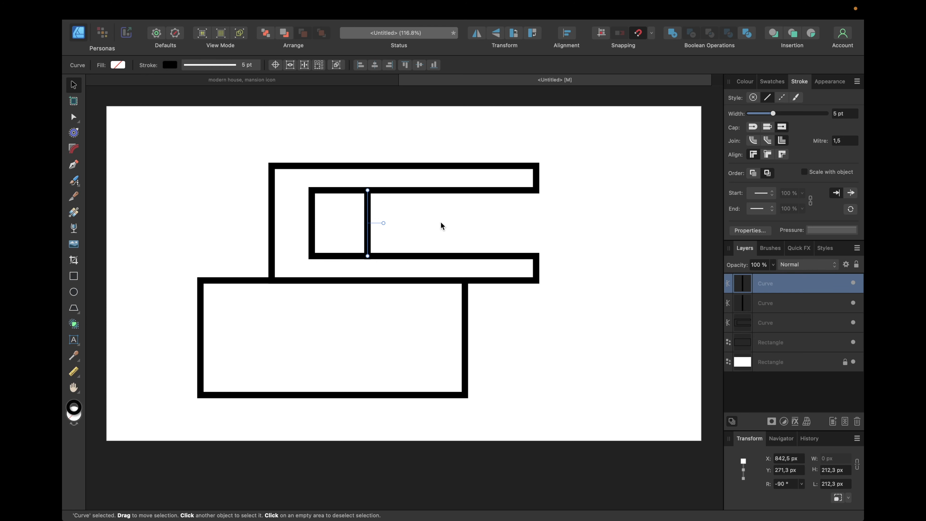
{"action": "key", "text": "shift+Right"}
{"action": "key", "text": "shift+Right"}
{"action": "key", "text": "shift+Right"}
{"action": "key", "text": "shift+Right"}
{"action": "key", "text": "shift+Right"}
{"action": "key", "text": "shift+Right"}
{"action": "key", "text": "shift+Right"}
{"action": "key", "text": "shift+Right"}
{"action": "key", "text": "shift+Right"}
{"action": "key", "text": "shift+Right"}
{"action": "key", "text": "shift+Right"}
{"action": "key", "text": "shift+Right"}
{"action": "key", "text": "shift+Right"}
{"action": "key", "text": "shift+Right"}
{"action": "key", "text": "shift+Right"}
{"action": "key", "text": "shift+Right"}
{"action": "key", "text": "shift+Right"}
{"action": "key", "text": "shift+Right"}
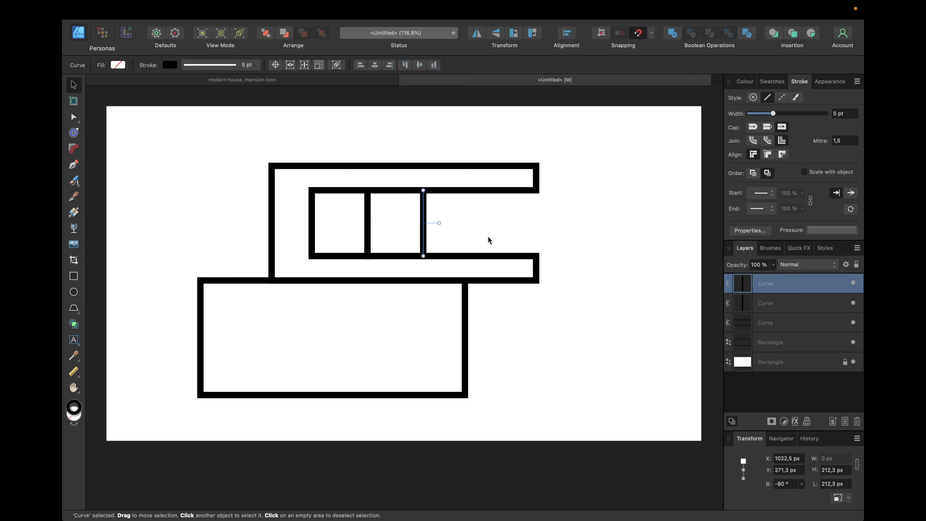
Duplicate the second divider and move the copy 180 px right, to X 1202.5 px
{"action": "key", "text": "super+j"}
{"action": "key", "text": "shift+Right"}
{"action": "key", "text": "shift+Right"}
{"action": "key", "text": "shift+Right"}
{"action": "key", "text": "shift+Right"}
{"action": "key", "text": "shift+Right"}
{"action": "key", "text": "shift+Right"}
{"action": "key", "text": "shift+Right"}
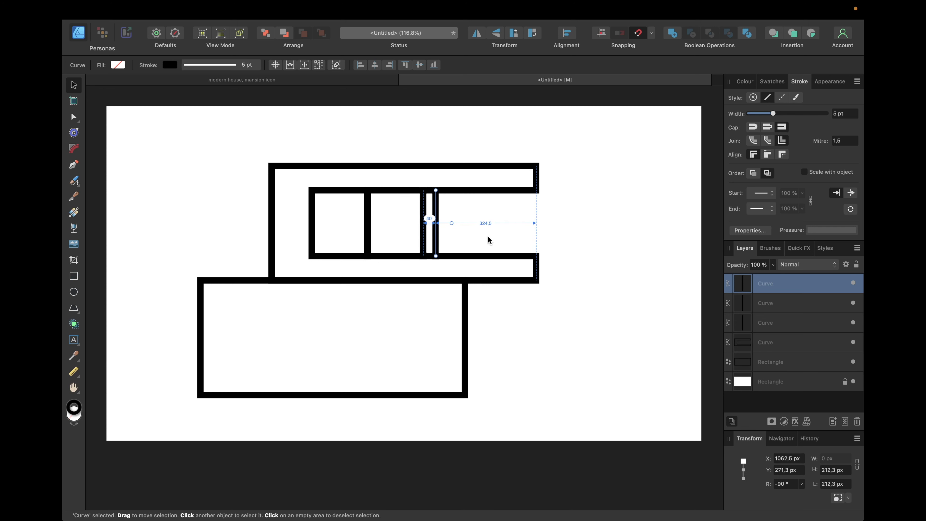
{"action": "key", "text": "shift+Right"}
{"action": "key", "text": "shift+Right"}
{"action": "key", "text": "shift+Right"}
{"action": "key", "text": "shift+Right"}
{"action": "key", "text": "shift+Right"}
{"action": "key", "text": "shift+Right"}
{"action": "key", "text": "shift+Right"}
{"action": "key", "text": "shift+Right"}
{"action": "key", "text": "shift+Right"}
{"action": "key", "text": "shift+Right"}
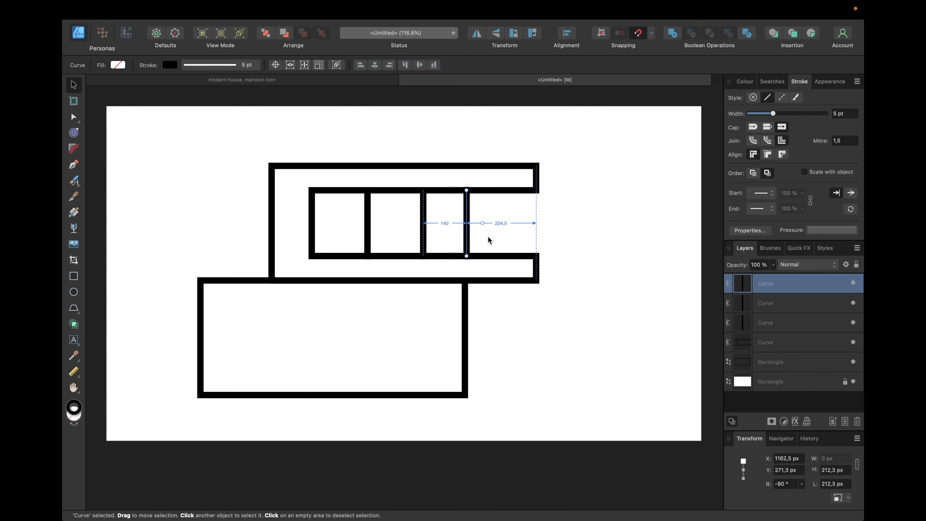
{"action": "key", "text": "shift+Right"}
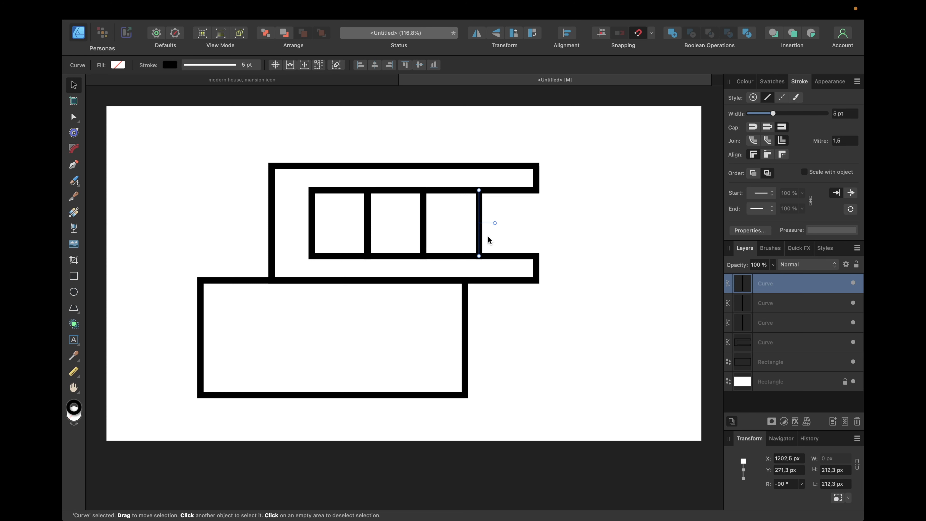
Duplicate the third divider and move the copy 180 px right, to X 1382.5 px
{"action": "key", "text": "super+j"}
{"action": "key", "text": "shift+Right"}
{"action": "key", "text": "shift+Right"}
{"action": "key", "text": "shift+Right"}
{"action": "key", "text": "shift+Right"}
{"action": "key", "text": "shift+Right"}
{"action": "key", "text": "shift+Right"}
{"action": "key", "text": "shift+Right"}
{"action": "key", "text": "shift+Right"}
{"action": "key", "text": "shift+Right"}
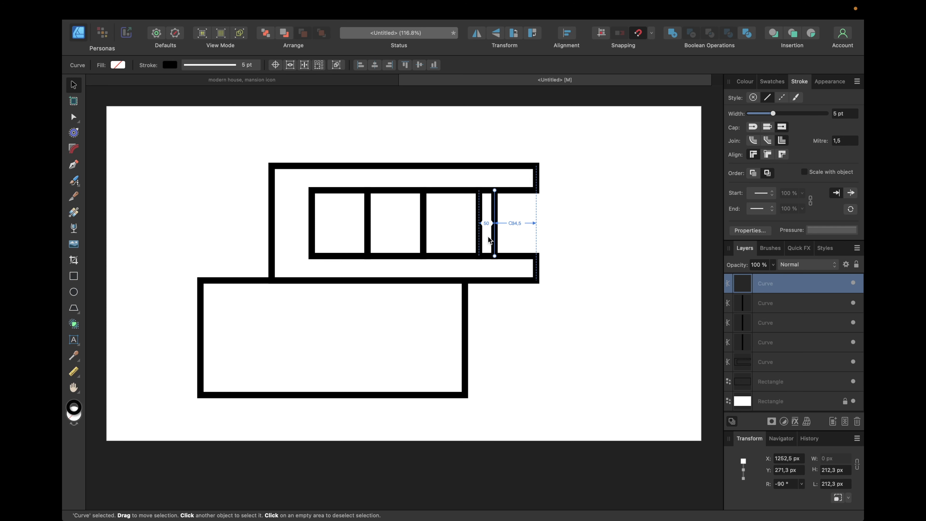
{"action": "key", "text": "shift+Right"}
{"action": "key", "text": "shift+Right"}
{"action": "key", "text": "shift+Right"}
{"action": "key", "text": "shift+Right"}
{"action": "key", "text": "shift+Right"}
{"action": "key", "text": "shift+Right"}
{"action": "key", "text": "shift+Right"}
{"action": "key", "text": "shift+Right"}
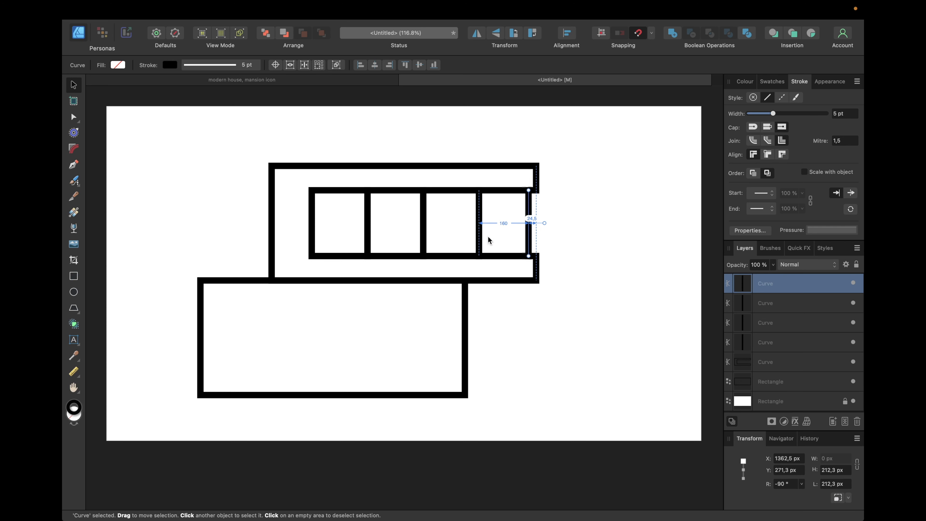
{"action": "key", "text": "shift+Right"}
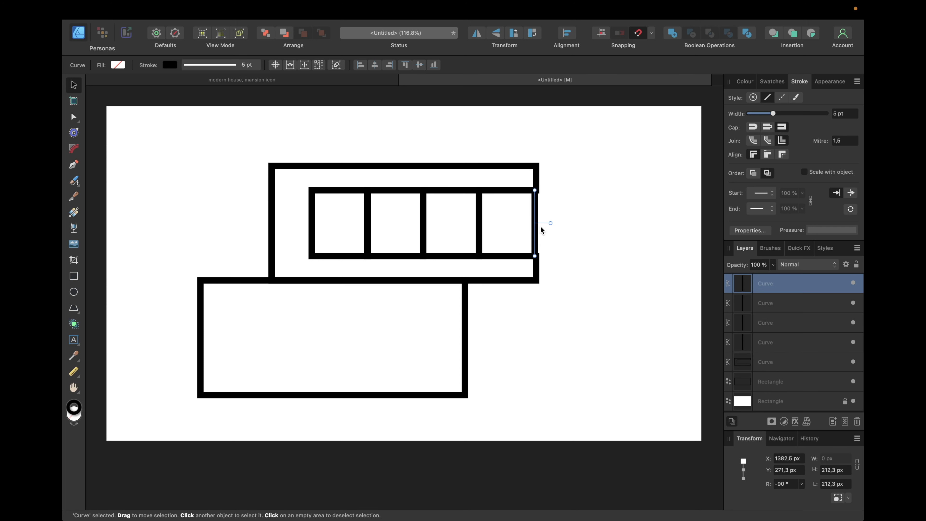
Shift the four dividers left by 10, 20, 30 and 40 px in turn, keeping equal window widths and leaving a gap at the open end
{"action": "left_click", "coordinate": [370, 219]}
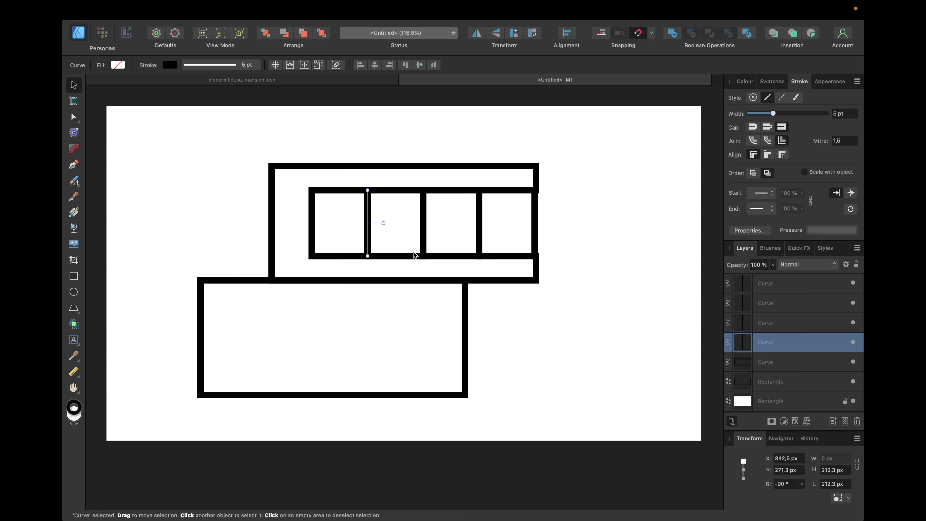
{"action": "left_click", "coordinate": [424, 234]}
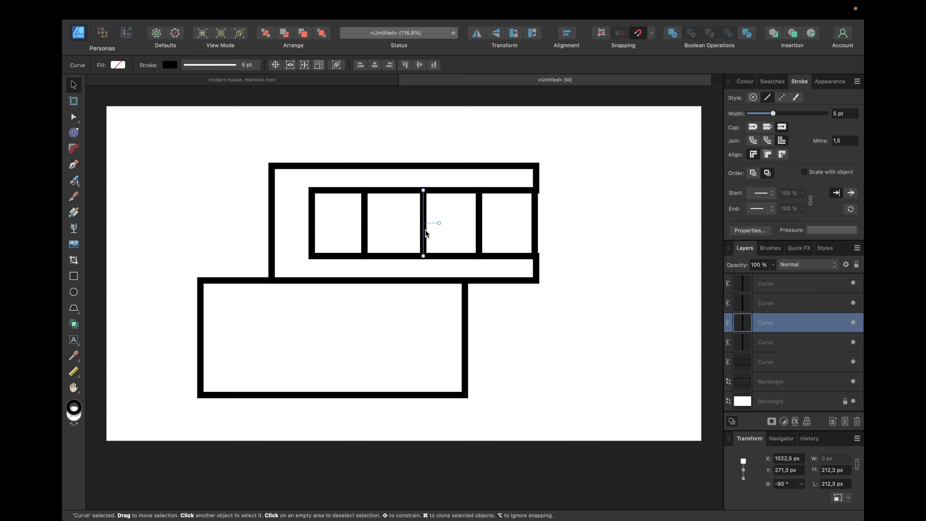
{"action": "key", "text": "shift+Left"}
{"action": "key", "text": "shift+Left"}
{"action": "left_click", "coordinate": [476, 229]}
{"action": "key", "text": "shift+Left"}
{"action": "key", "text": "shift+Left"}
{"action": "key", "text": "shift+Left"}
{"action": "left_click", "coordinate": [535, 229]}
{"action": "key", "text": "shift+Left"}
{"action": "key", "text": "shift+Left"}
{"action": "key", "text": "shift+Left"}
{"action": "key", "text": "shift+Left"}
{"action": "left_click", "coordinate": [581, 220]}
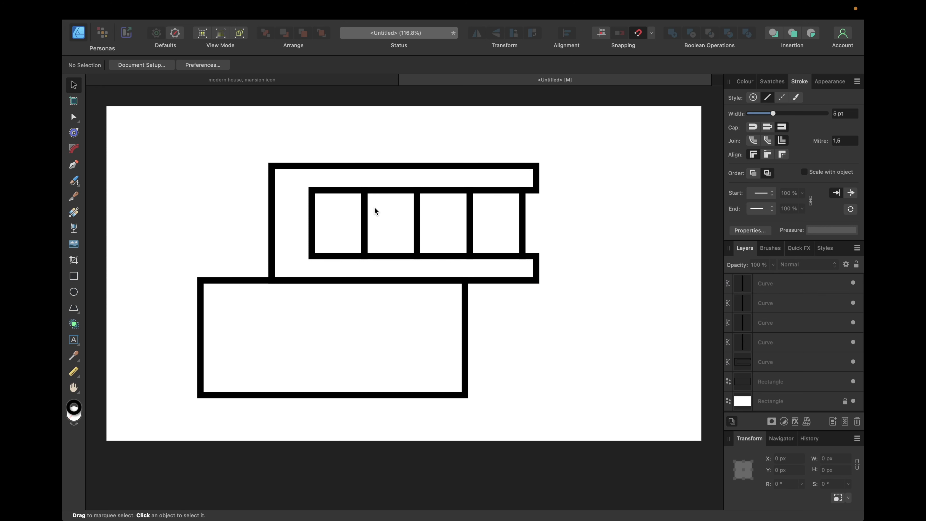
Check the finished mansion icon document, then draw a rectangle about 214.5 × 212 px from the C-shape's open end to the third divider
{"action": "left_click", "coordinate": [286, 82]}
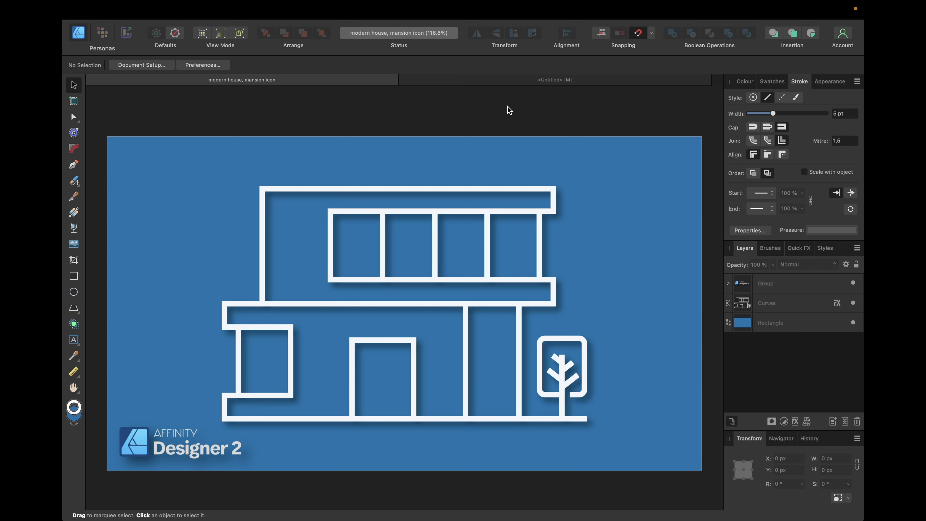
{"action": "left_click", "coordinate": [472, 82]}
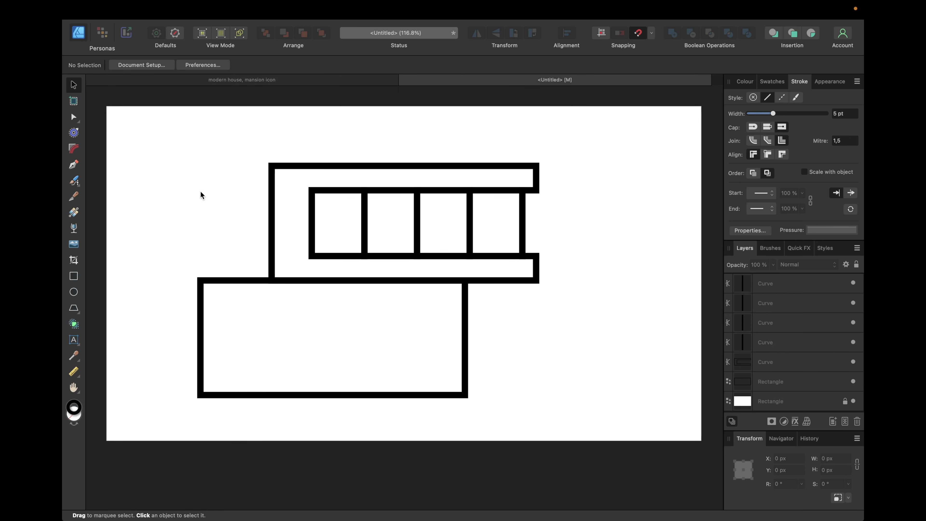
{"action": "left_click", "coordinate": [73, 275]}
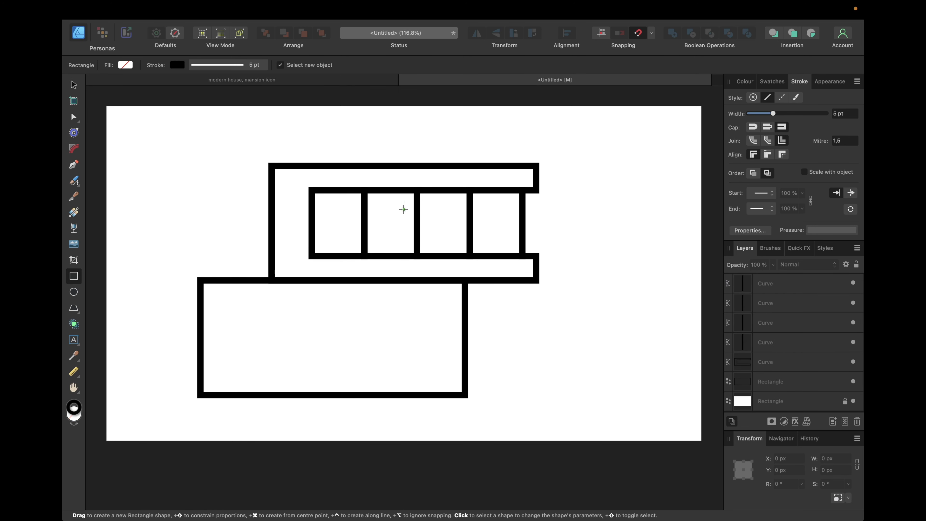
{"action": "left_click_drag", "start_coordinate": [536, 191], "coordinate": [467, 256]}
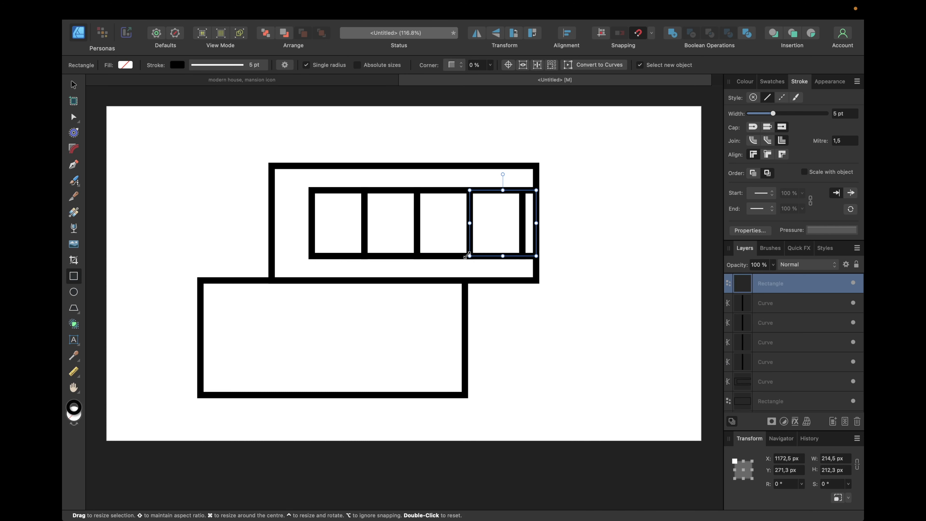
Move the new rectangle onto the lower rectangle's left edge and centre it vertically there
{"action": "left_click", "coordinate": [73, 86]}
{"action": "left_click_drag", "start_coordinate": [517, 207], "coordinate": [247, 327]}
{"action": "left_click", "coordinate": [468, 299]}
{"action": "left_click", "coordinate": [264, 320]}
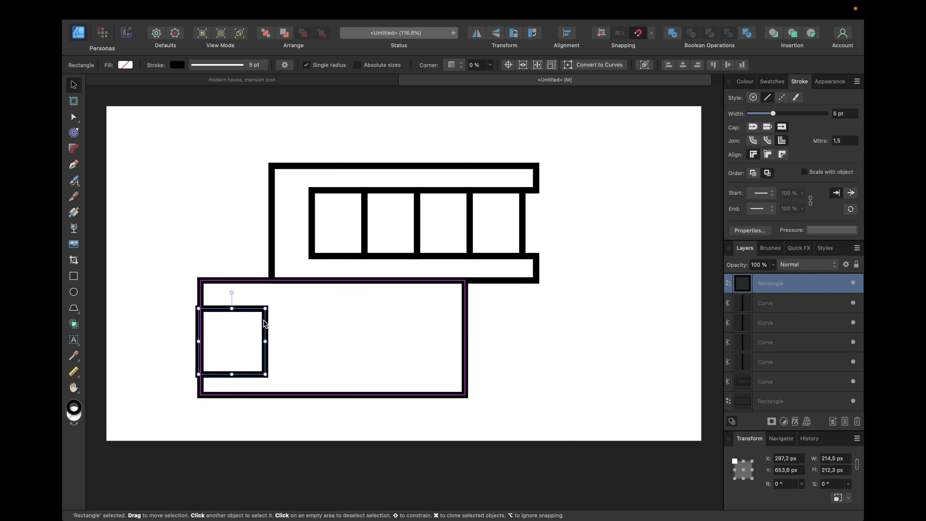
{"action": "left_click_drag", "start_coordinate": [264, 320], "coordinate": [266, 320]}
{"action": "left_click", "coordinate": [320, 309]}
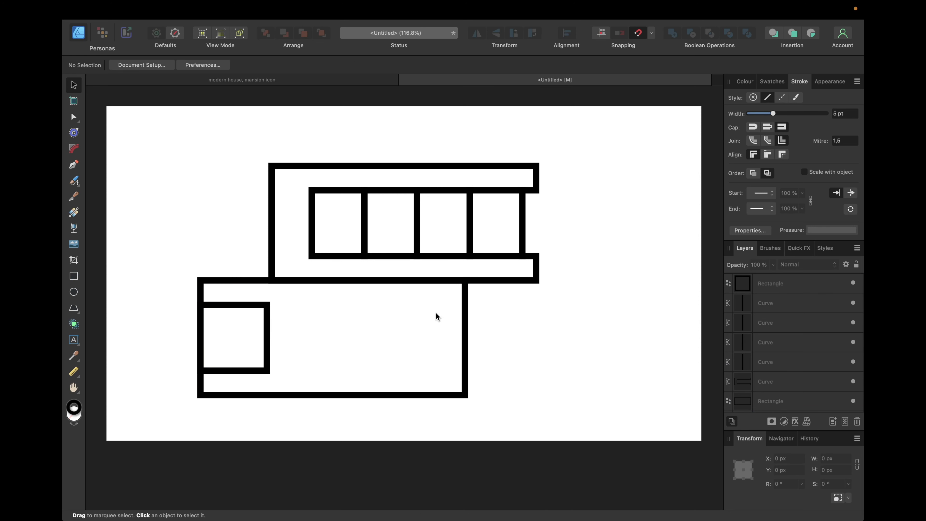
Trace a closed Pen outline about 854 × 370 px along the lower rectangle's corners, notched around the small rectangle at its left edge
{"action": "left_click", "coordinate": [462, 301]}
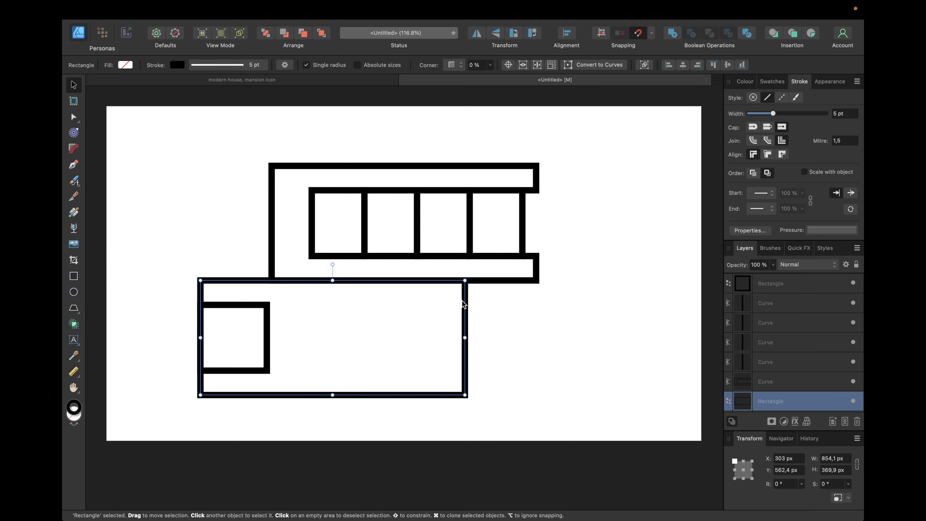
{"action": "key", "text": "p"}
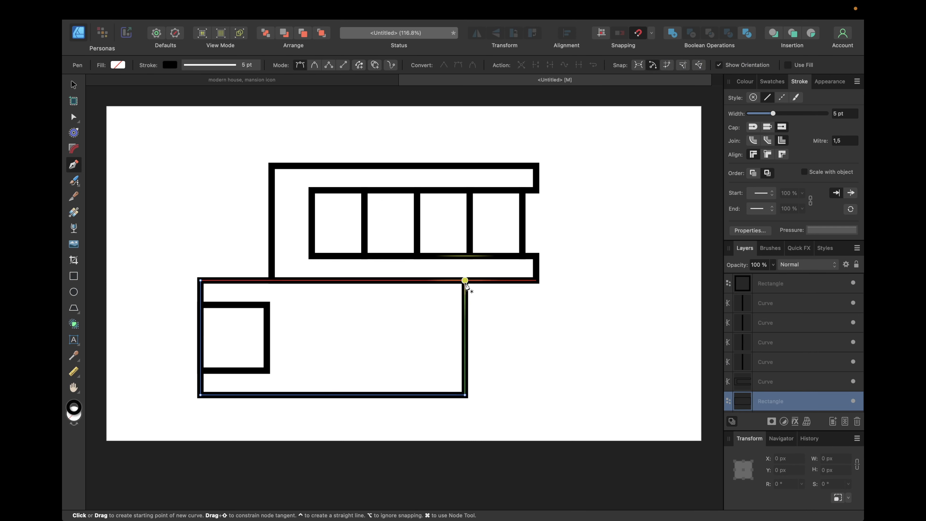
{"action": "left_click", "coordinate": [200, 280]}
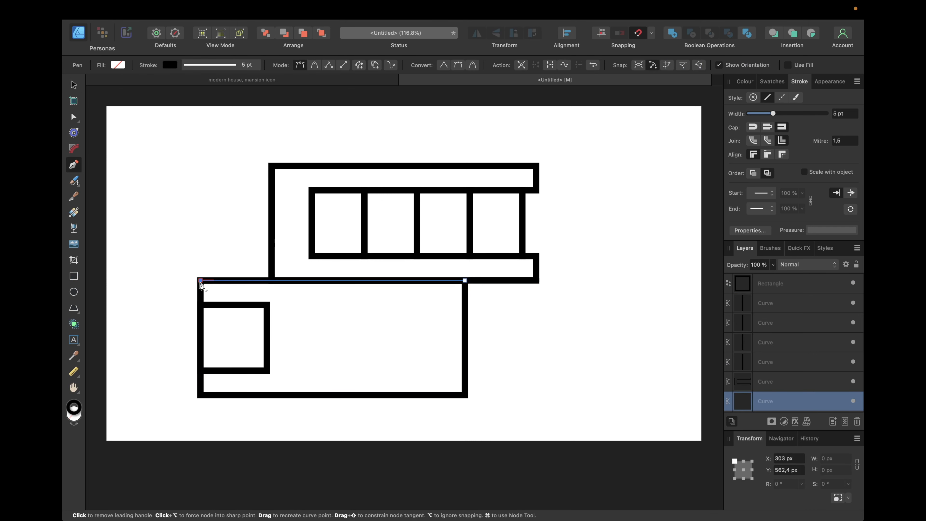
{"action": "left_click", "coordinate": [200, 304]}
{"action": "left_click", "coordinate": [267, 305]}
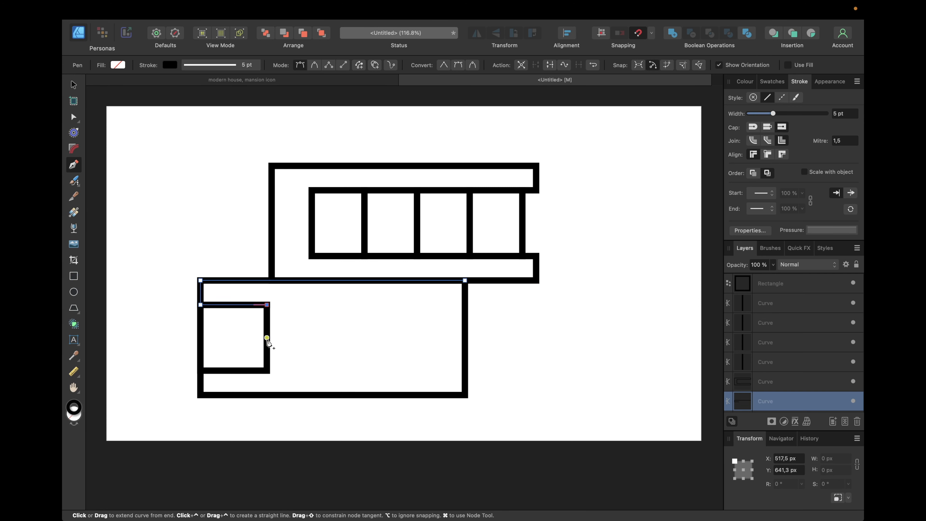
{"action": "left_click", "coordinate": [267, 370]}
{"action": "left_click", "coordinate": [200, 370]}
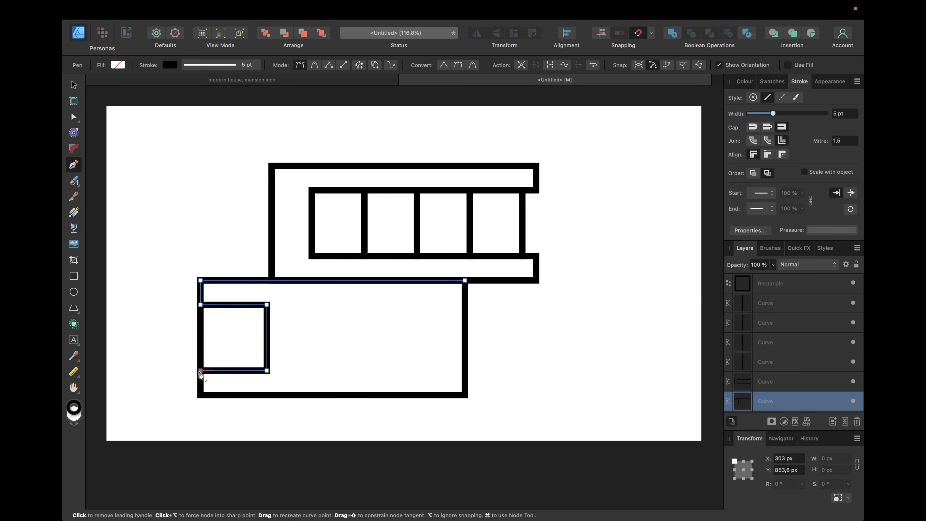
{"action": "left_click", "coordinate": [200, 394]}
{"action": "left_click", "coordinate": [465, 395]}
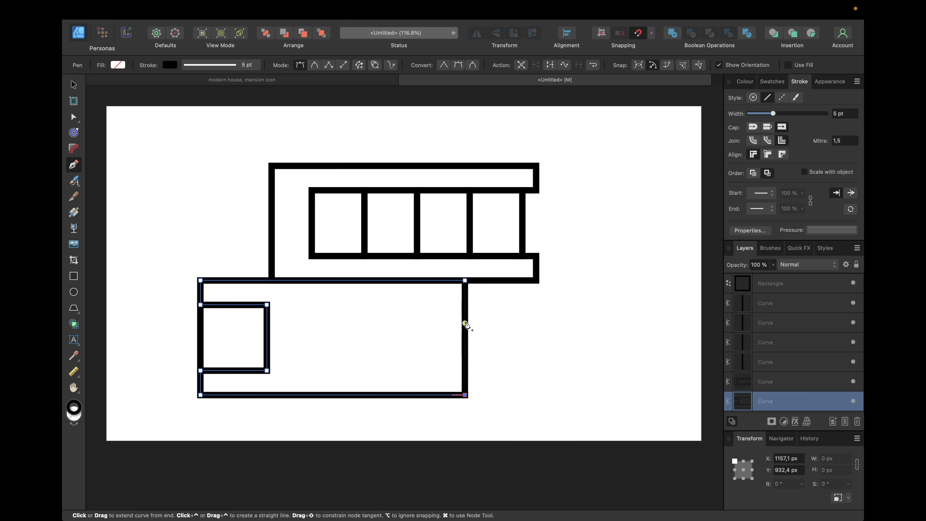
{"action": "left_click", "coordinate": [465, 283]}
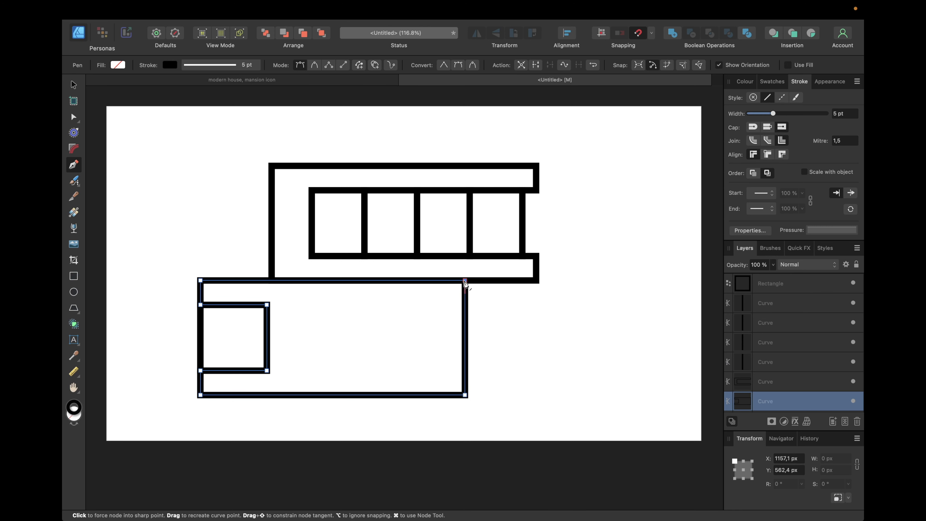
{"action": "left_click", "coordinate": [74, 85]}
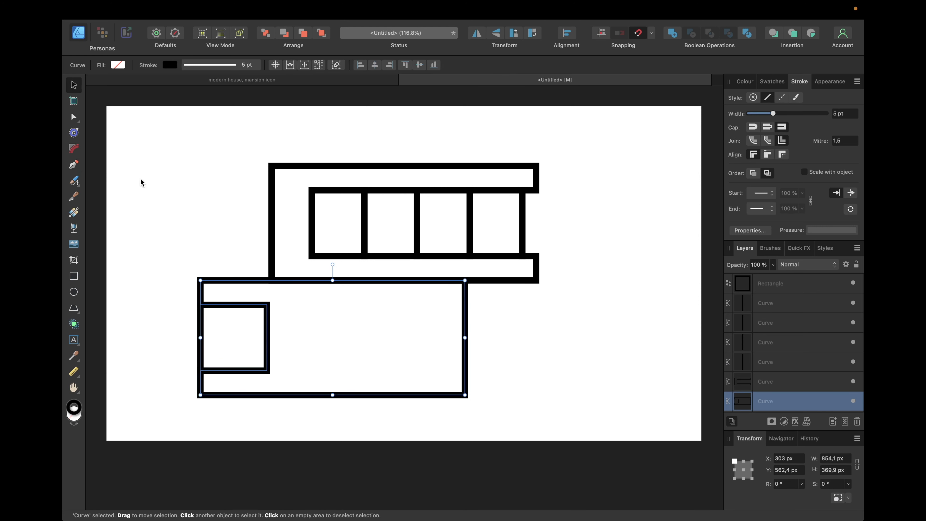
Delete the small rectangle and the lower rectangle beneath the notched Pen outline
{"action": "left_click", "coordinate": [203, 324]}
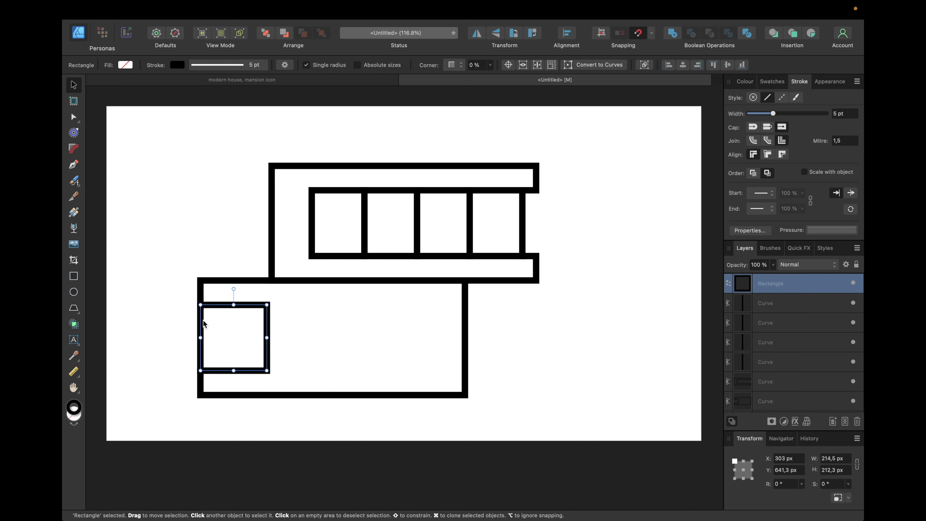
{"action": "key", "text": "Delete"}
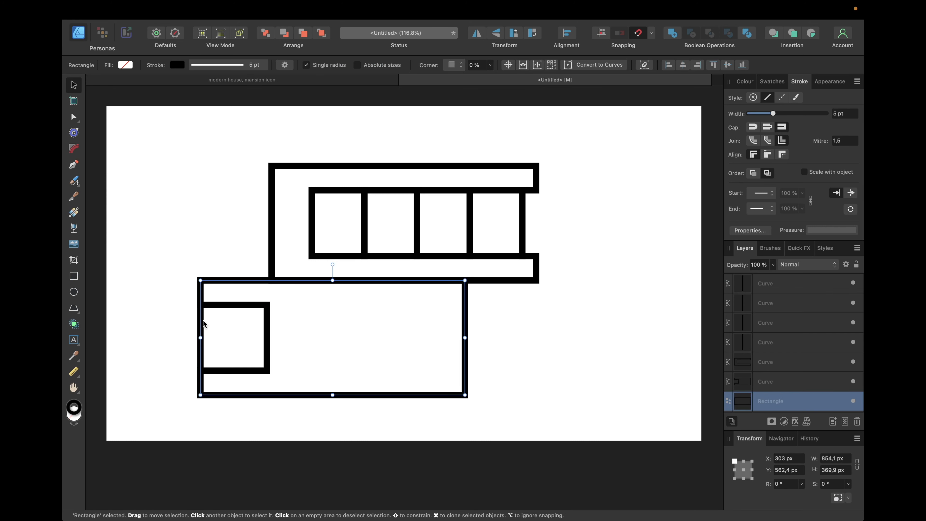
{"action": "left_click", "coordinate": [203, 320]}
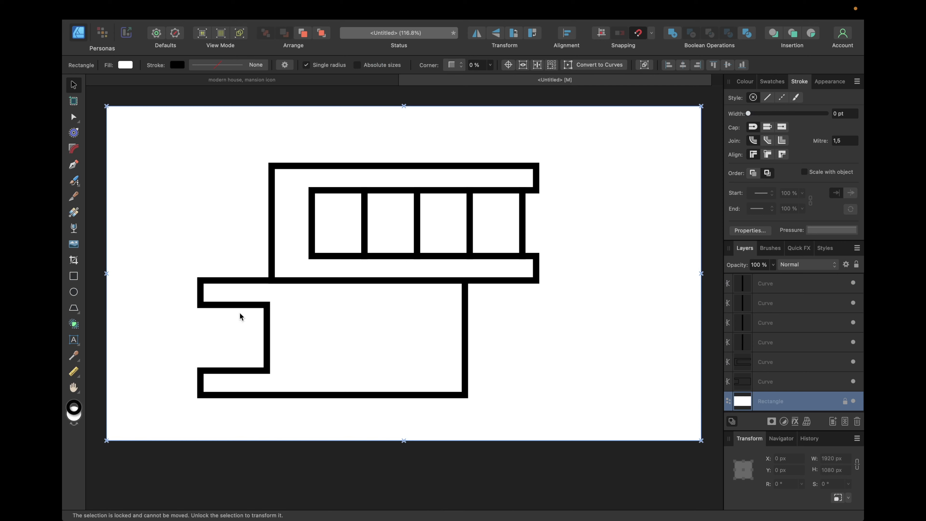
{"action": "key", "text": "Escape"}
Draw a vertical Pen line about 212 px long along the inner edge of the lower outline's notch
{"action": "left_click", "coordinate": [75, 165]}
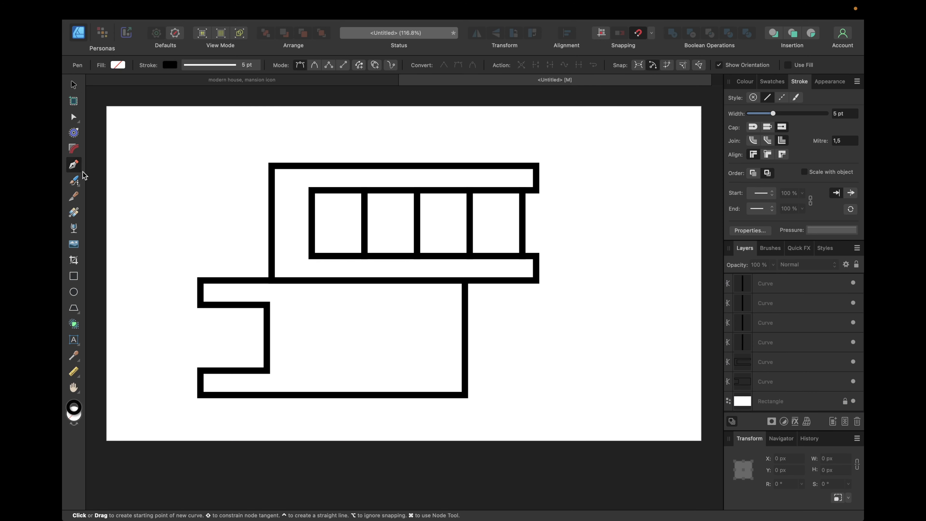
{"action": "left_click", "coordinate": [267, 305]}
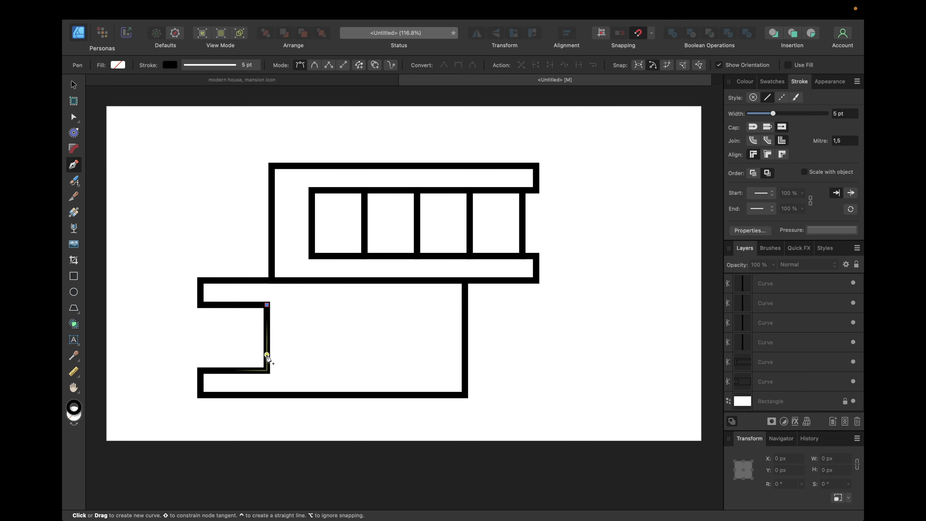
{"action": "left_click", "coordinate": [267, 370]}
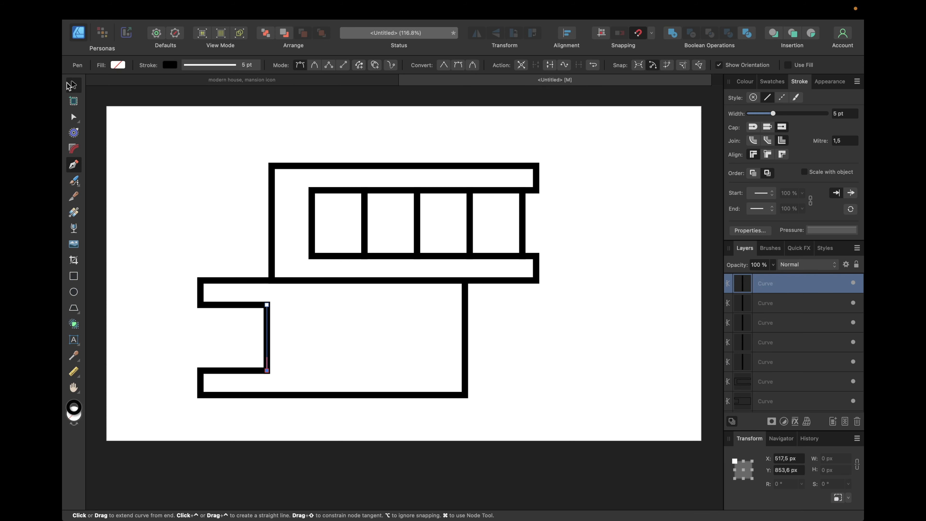
{"action": "left_click", "coordinate": [72, 85]}
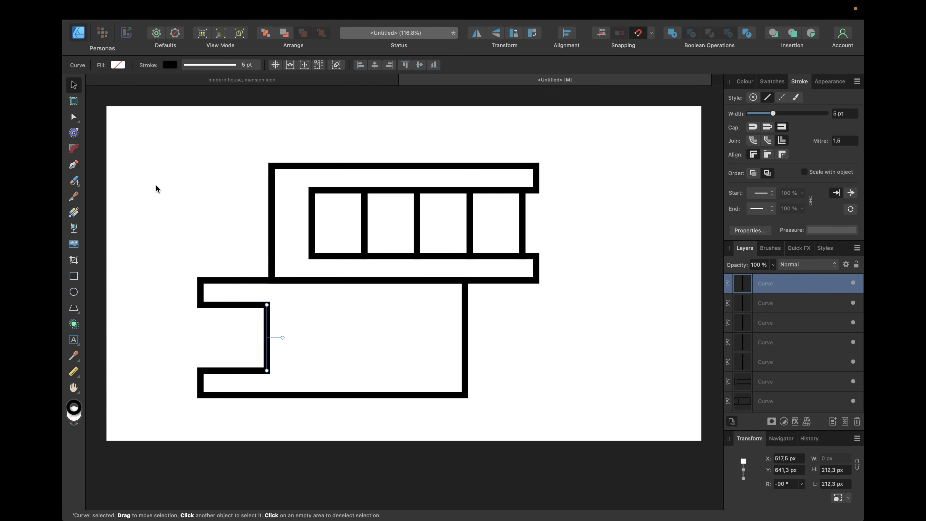
{"action": "key", "text": "shift+Left"}
{"action": "key", "text": "shift+Left"}
{"action": "key", "text": "shift+Left"}
{"action": "key", "text": "shift+Left"}
{"action": "key", "text": "shift+Left"}
{"action": "key", "text": "shift+Left"}
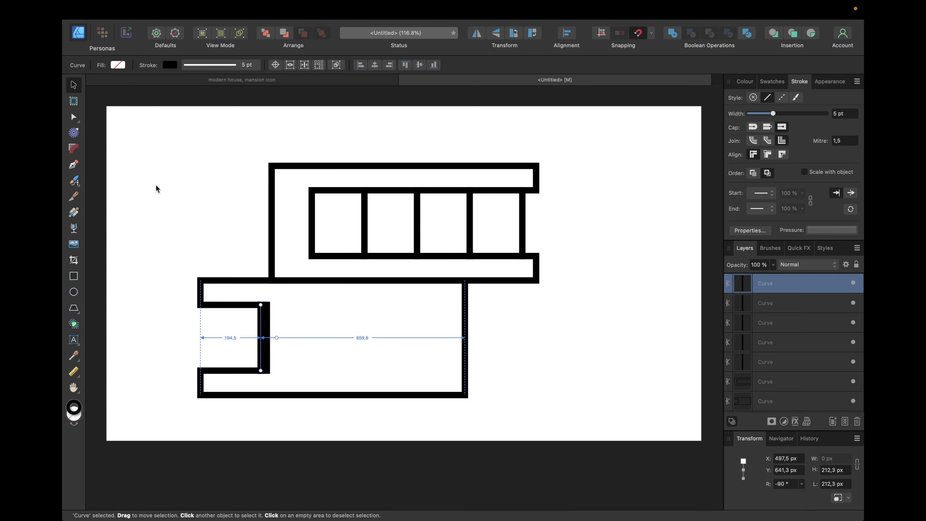
{"action": "key", "text": "shift+Right"}
{"action": "key", "text": "shift+Right"}
{"action": "key", "text": "shift+Right"}
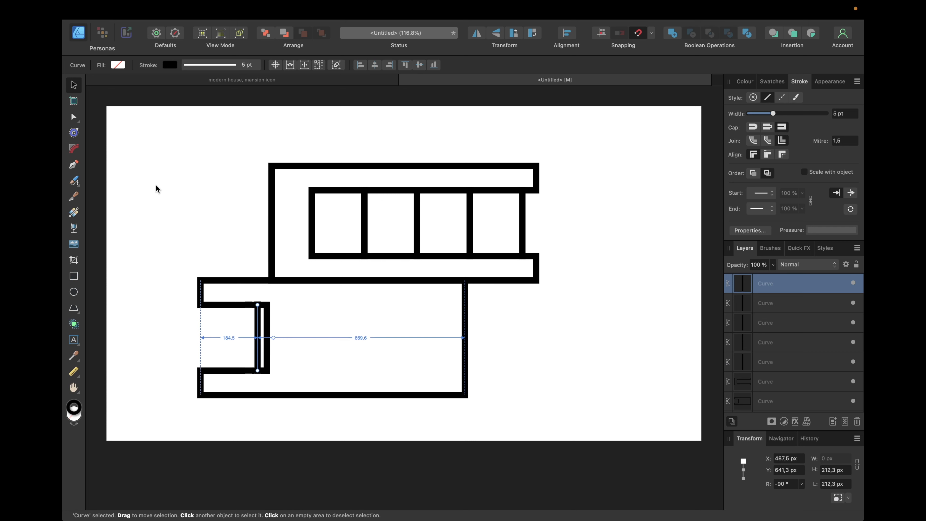
{"action": "key", "text": "shift+Right"}
{"action": "key", "text": "shift+Right"}
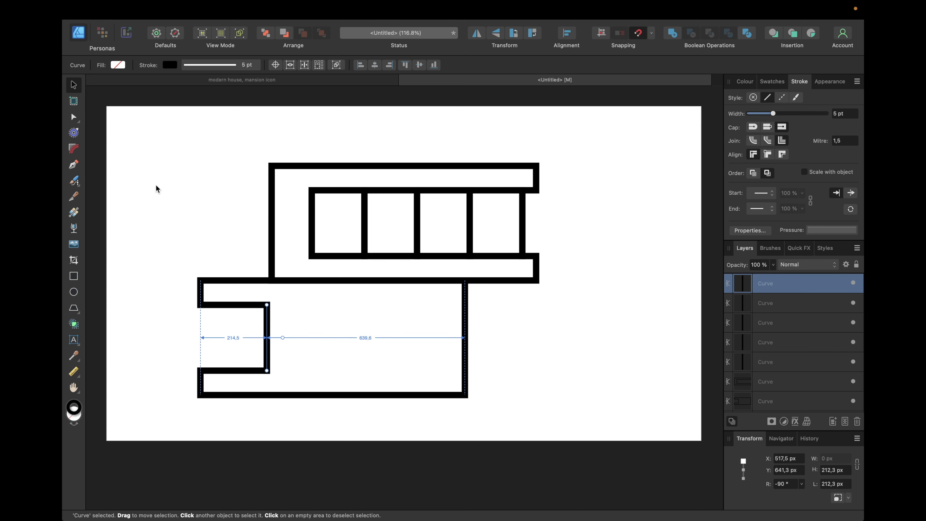
Shift the vertical line 170 px left across the notch, leaving a narrow gap at the notch's open end
{"action": "key", "text": "shift+Left"}
{"action": "key", "text": "shift+Left"}
{"action": "key", "text": "shift+Left"}
{"action": "key", "text": "shift+Left"}
{"action": "key", "text": "shift+Left"}
{"action": "key", "text": "shift+Left"}
{"action": "key", "text": "shift+Left"}
{"action": "key", "text": "shift+Left"}
{"action": "key", "text": "shift+Left"}
{"action": "key", "text": "shift+Left"}
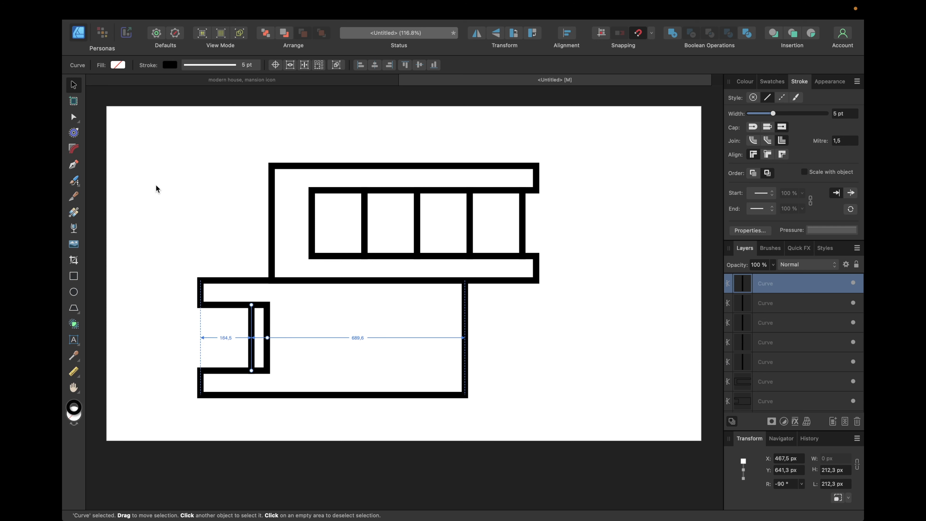
{"action": "key", "text": "shift+Left"}
{"action": "key", "text": "shift+Left"}
{"action": "key", "text": "shift+Left"}
{"action": "key", "text": "shift+Left"}
{"action": "key", "text": "shift+Left"}
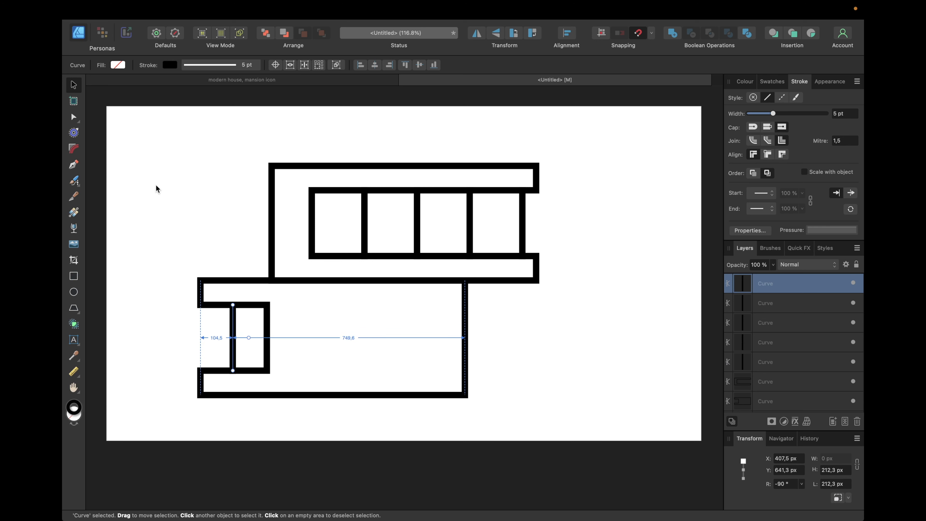
{"action": "key", "text": "shift+Left"}
{"action": "key", "text": "shift+Left"}
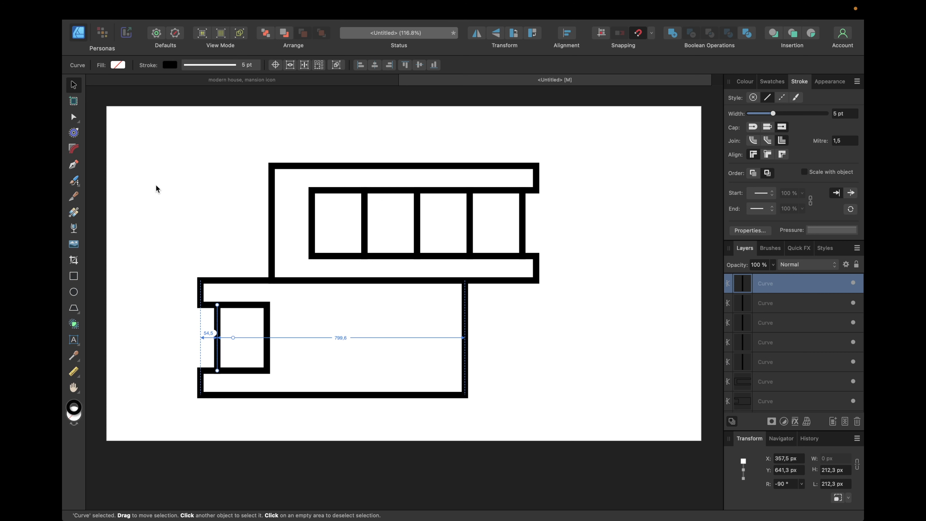
{"action": "left_click", "coordinate": [560, 324]}
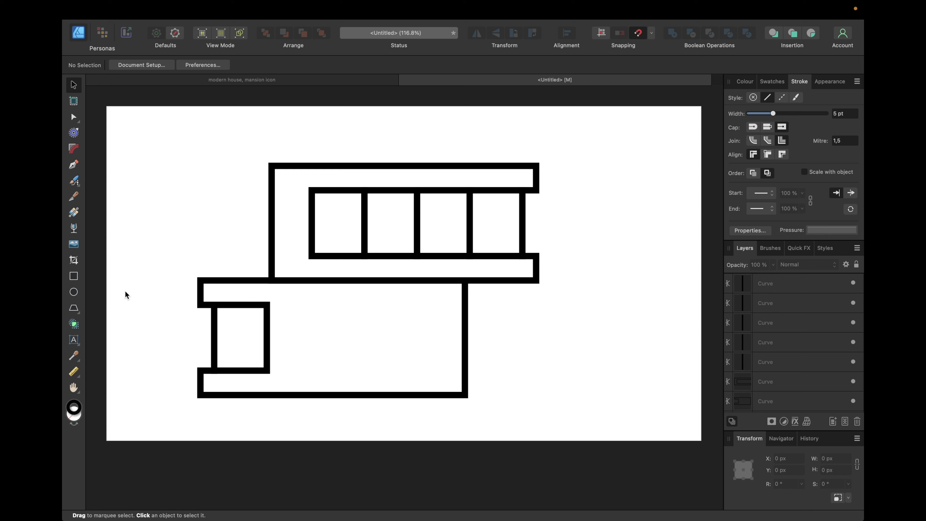
Draw a door rectangle standing on the lower outline's base and resize it to about 177 × 241 px
{"action": "left_click", "coordinate": [74, 276]}
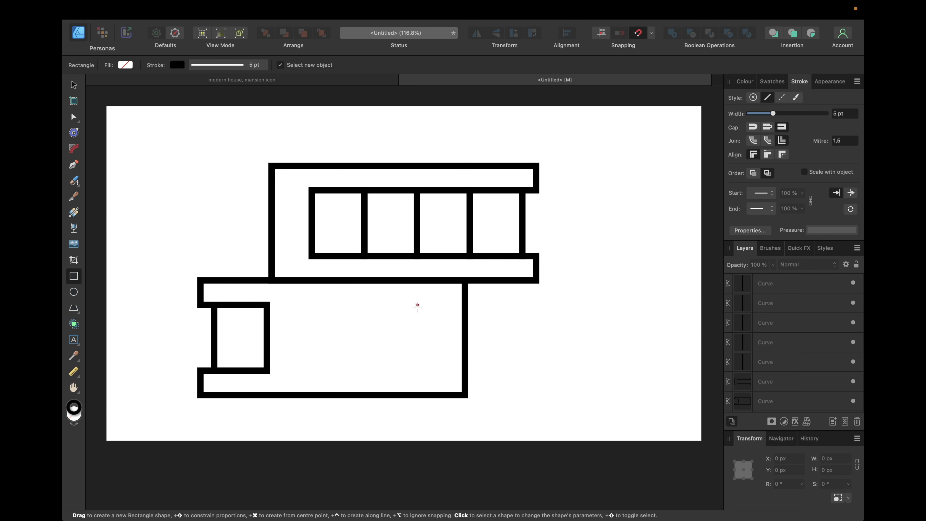
{"action": "left_click_drag", "start_coordinate": [354, 304], "coordinate": [418, 394]}
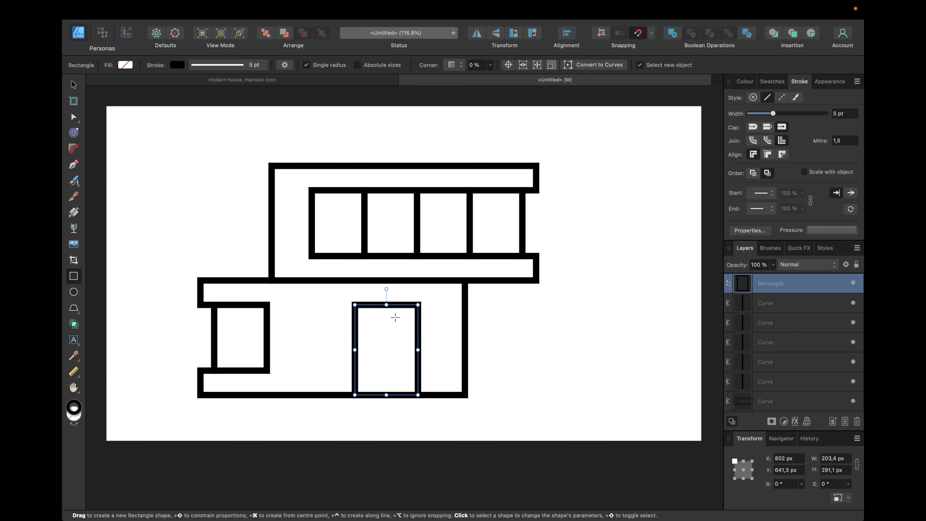
{"action": "left_click_drag", "start_coordinate": [386, 304], "coordinate": [386, 321]}
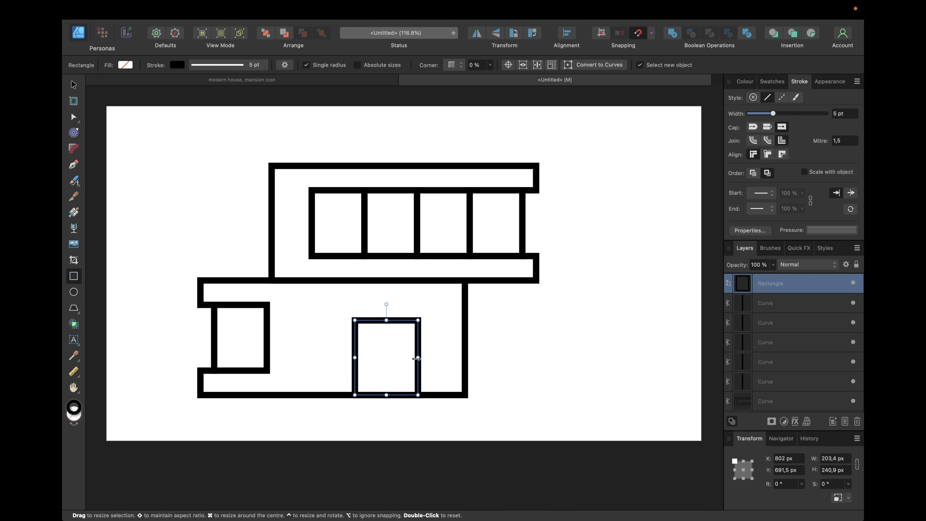
{"action": "left_click_drag", "start_coordinate": [416, 359], "coordinate": [409, 358]}
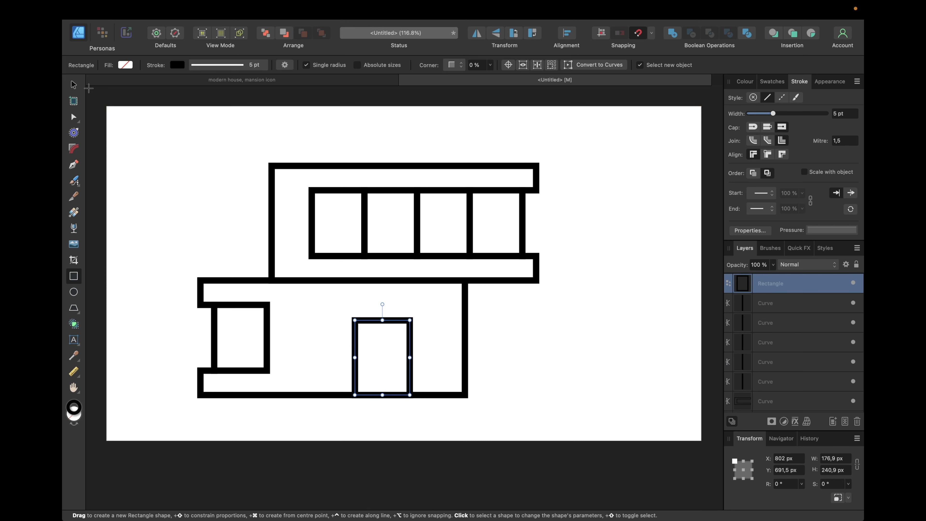
Fine-tune the door's horizontal position along the base line, placing it slightly left of where it was drawn
{"action": "left_click", "coordinate": [73, 84]}
{"action": "left_click_drag", "start_coordinate": [376, 351], "coordinate": [379, 351]}
{"action": "left_click", "coordinate": [527, 344]}
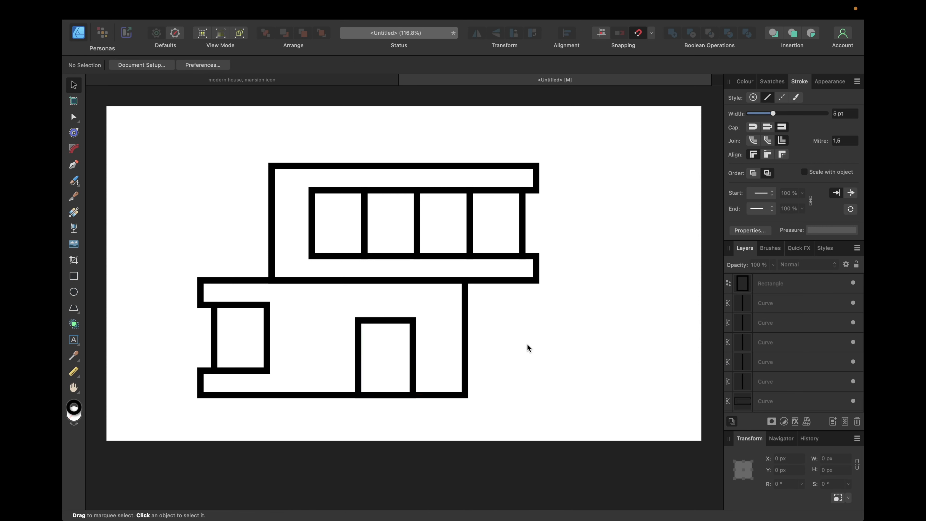
{"action": "left_click", "coordinate": [413, 349]}
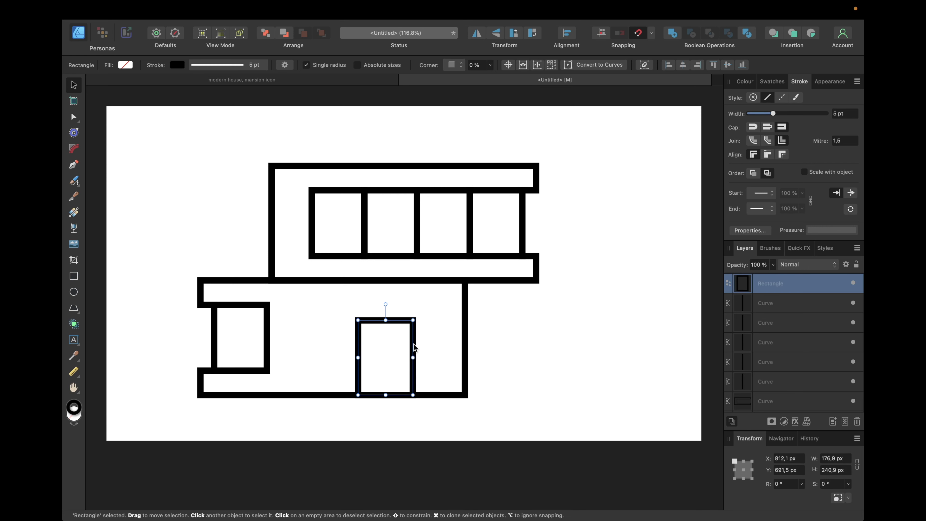
{"action": "left_click_drag", "start_coordinate": [399, 342], "coordinate": [394, 342]}
{"action": "left_click", "coordinate": [534, 343]}
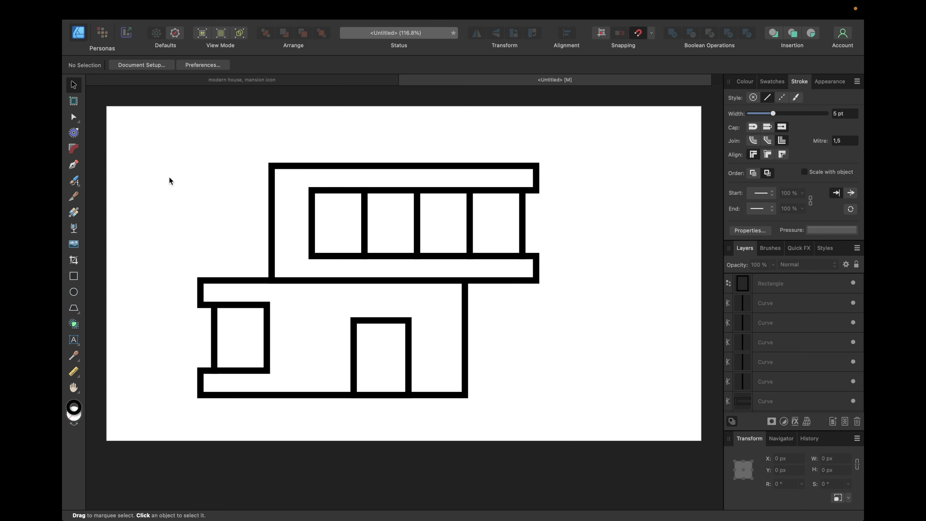
Draw a vertical Pen line about 370 px long from the upper floor's underside to ground level, right of the lower outline
{"action": "key", "text": "p"}
{"action": "left_click", "coordinate": [508, 281]}
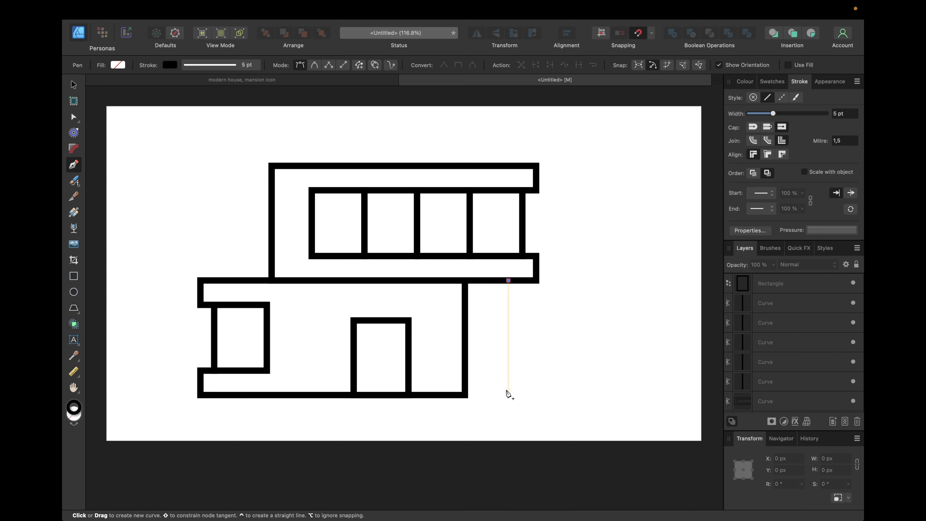
{"action": "left_click", "coordinate": [507, 395]}
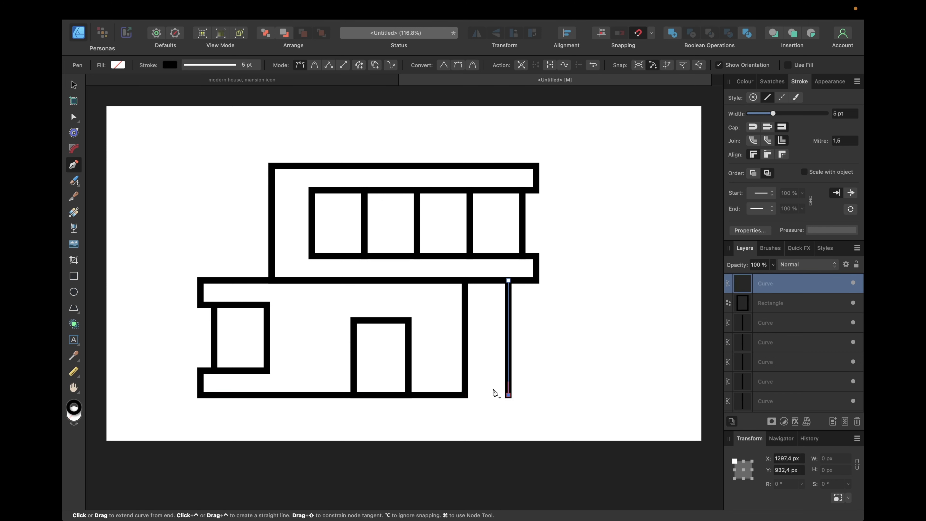
{"action": "left_click", "coordinate": [73, 85]}
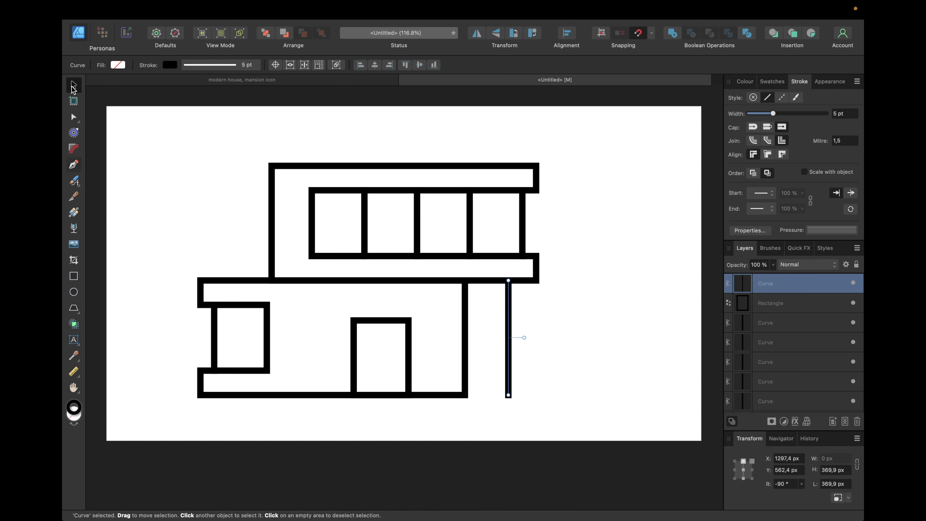
{"action": "left_click", "coordinate": [167, 307]}
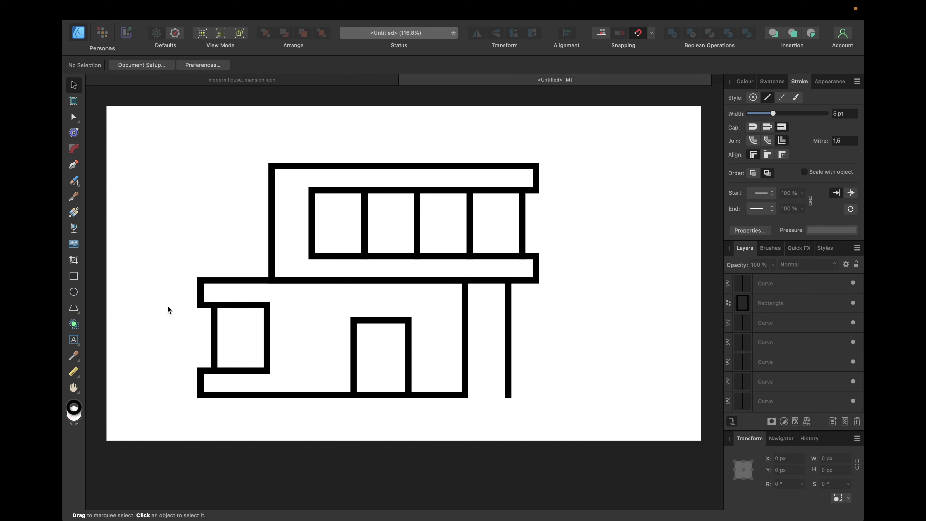
Check the finished mansion icon document, then draw a 1084 px horizontal Pen line from the lower outline's bottom-left corner along the ground
{"action": "left_click", "coordinate": [319, 80]}
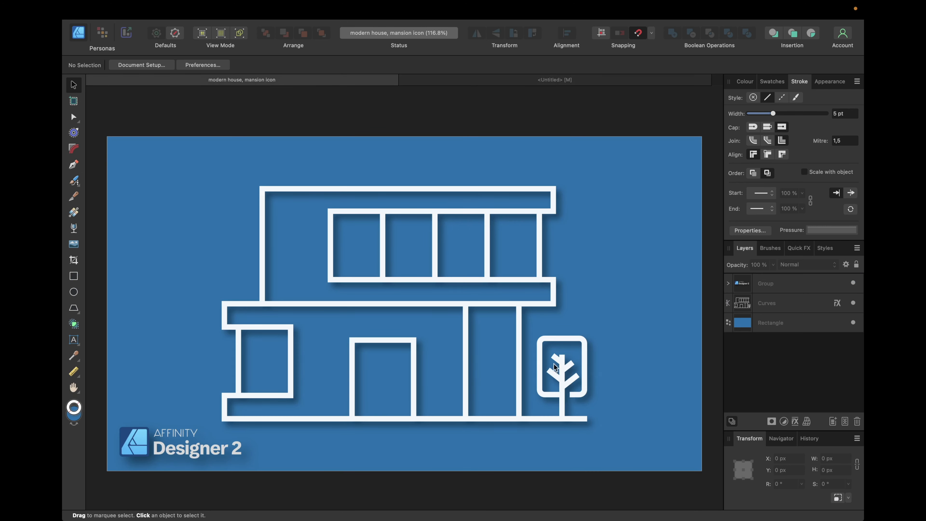
{"action": "left_click", "coordinate": [545, 83]}
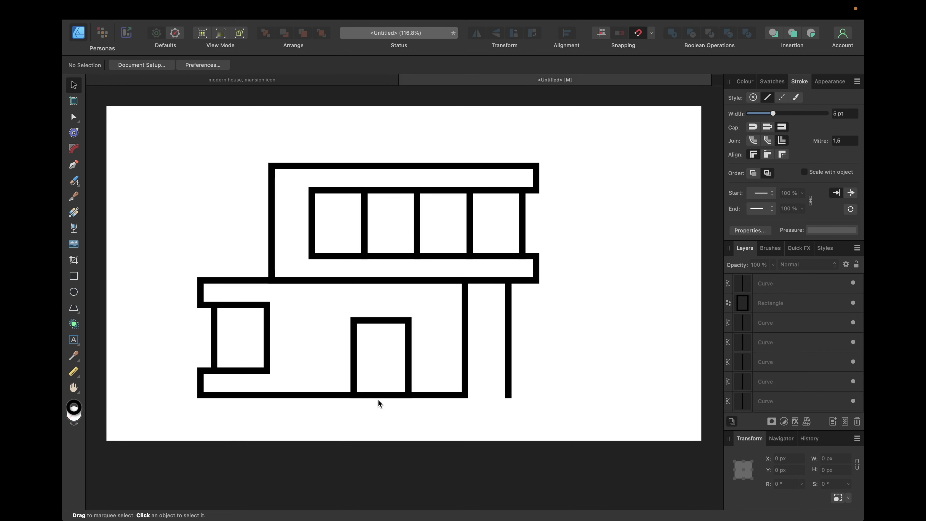
{"action": "key", "text": "p"}
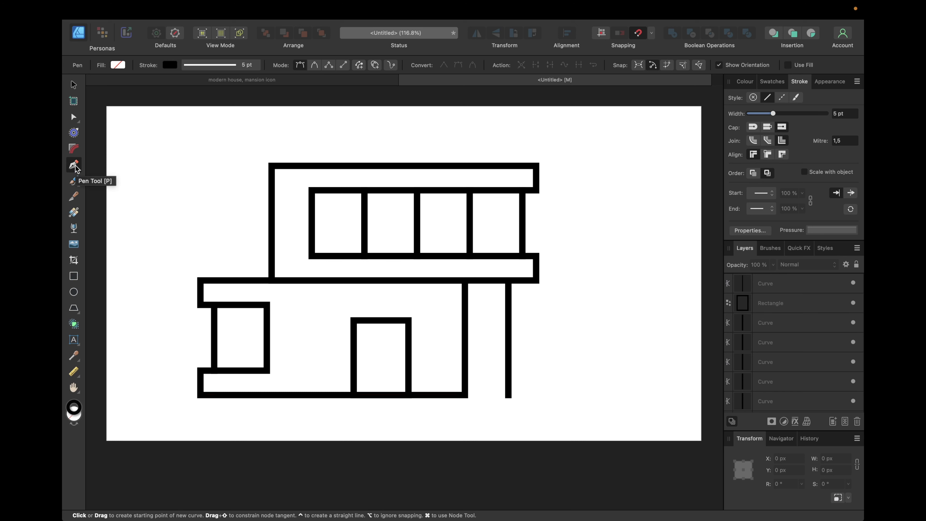
{"action": "left_click", "coordinate": [200, 395]}
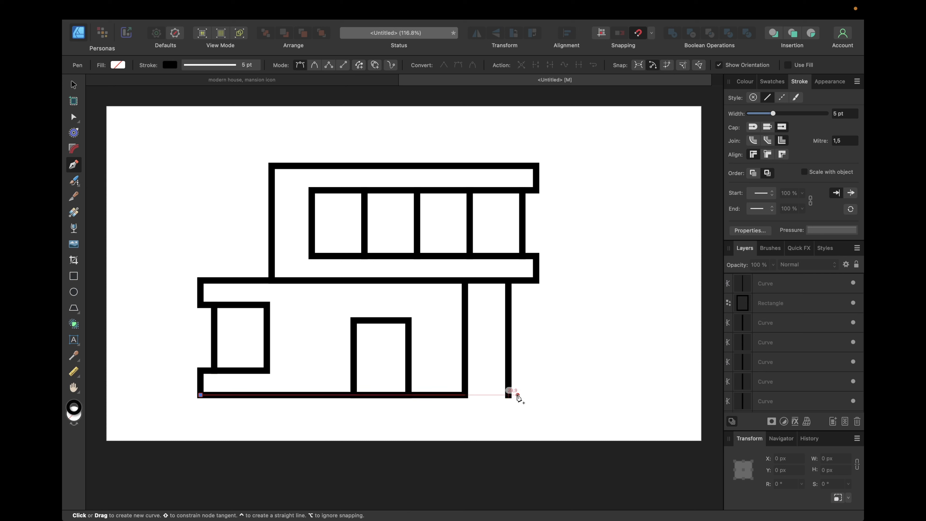
{"action": "left_click", "coordinate": [536, 395]}
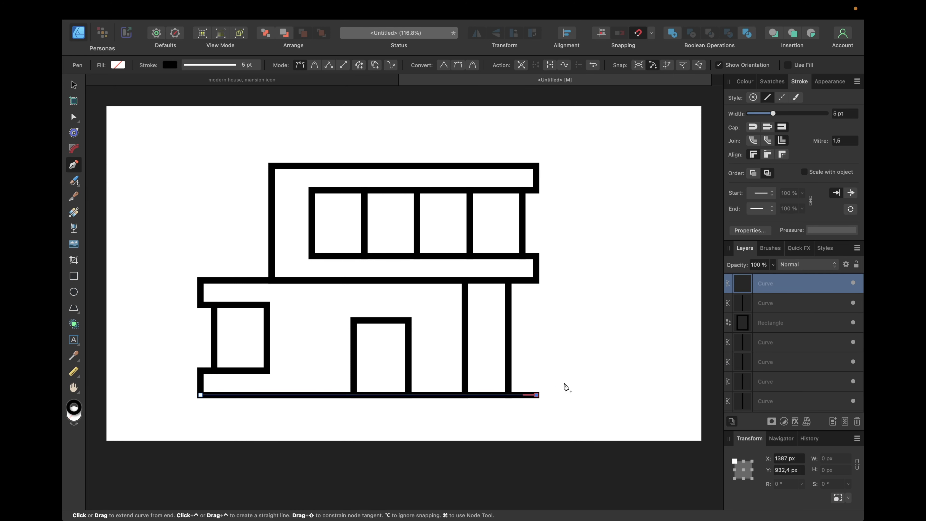
{"action": "left_click", "coordinate": [73, 84]}
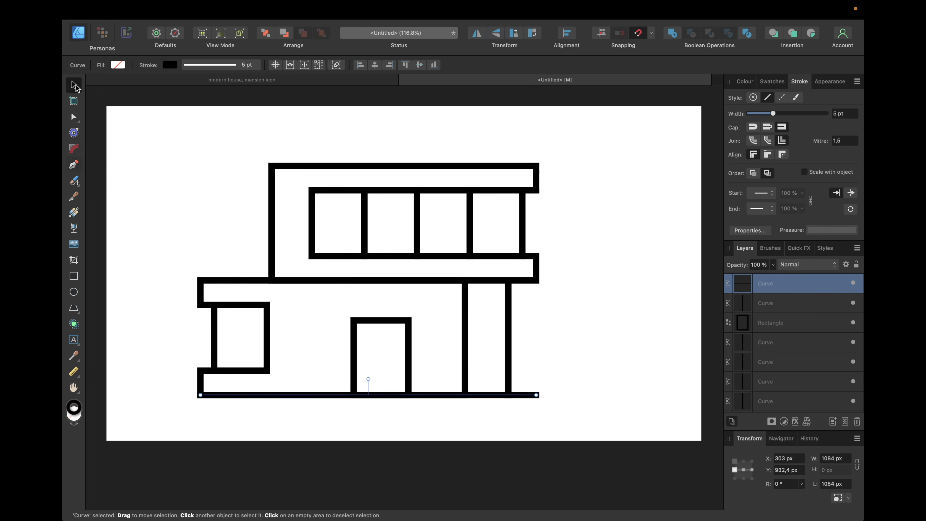
Extend the right end of the ground line well beyond the upper floor's right edge
{"action": "left_click", "coordinate": [424, 291]}
{"action": "left_click", "coordinate": [532, 394]}
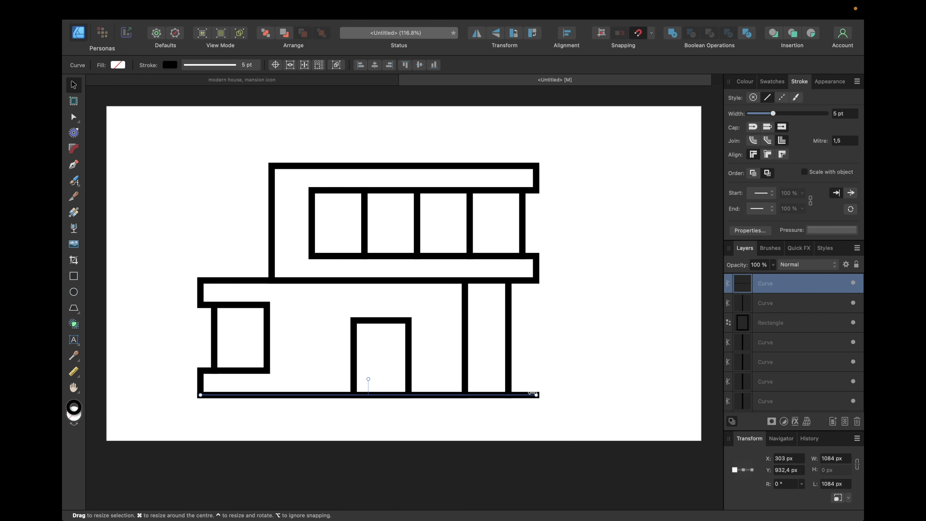
{"action": "left_click_drag", "start_coordinate": [532, 393], "coordinate": [579, 395]}
{"action": "left_click", "coordinate": [622, 375]}
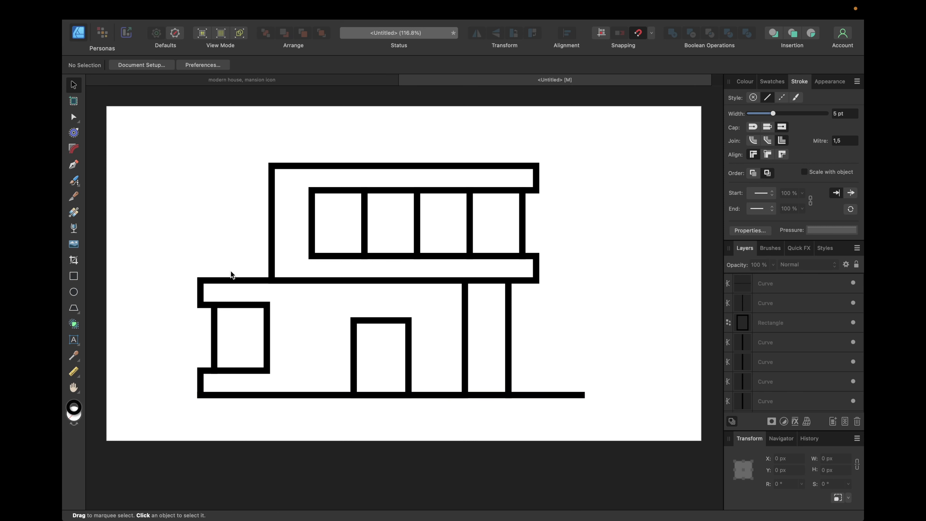
Draw a rectangle about 147 × 210 px above the right end of the ground line for the tree crown
{"action": "left_click", "coordinate": [74, 277]}
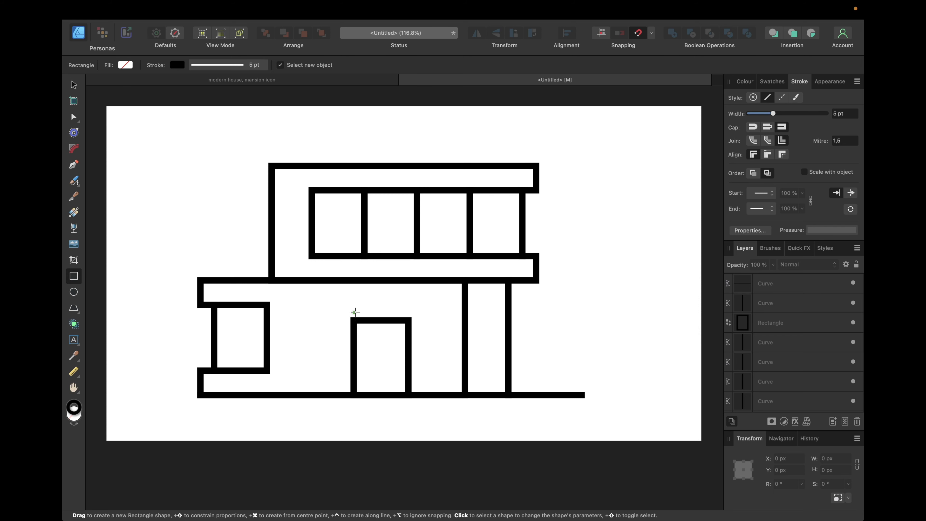
{"action": "left_click_drag", "start_coordinate": [534, 297], "coordinate": [582, 364]}
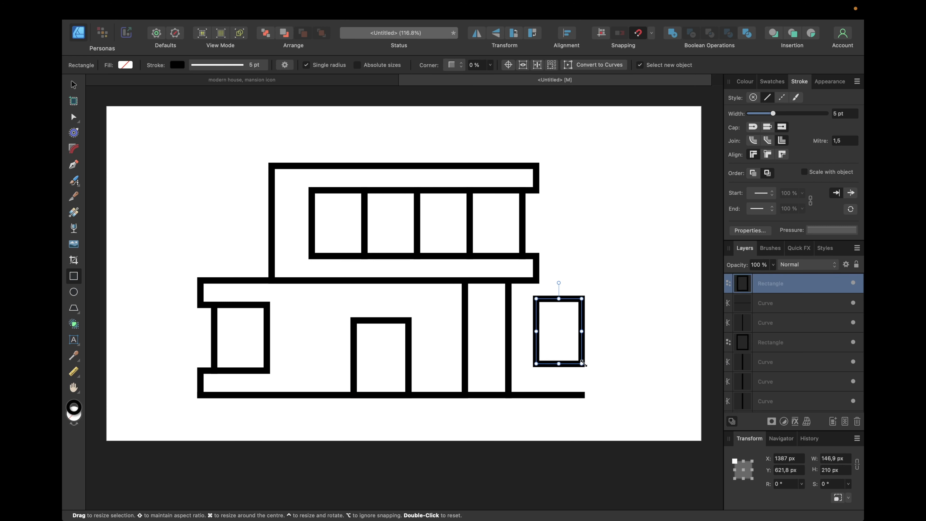
Round all four corners of the tree crown rectangle with the Corner tool
{"action": "left_click", "coordinate": [74, 149]}
{"action": "left_click_drag", "start_coordinate": [611, 261], "coordinate": [526, 380]}
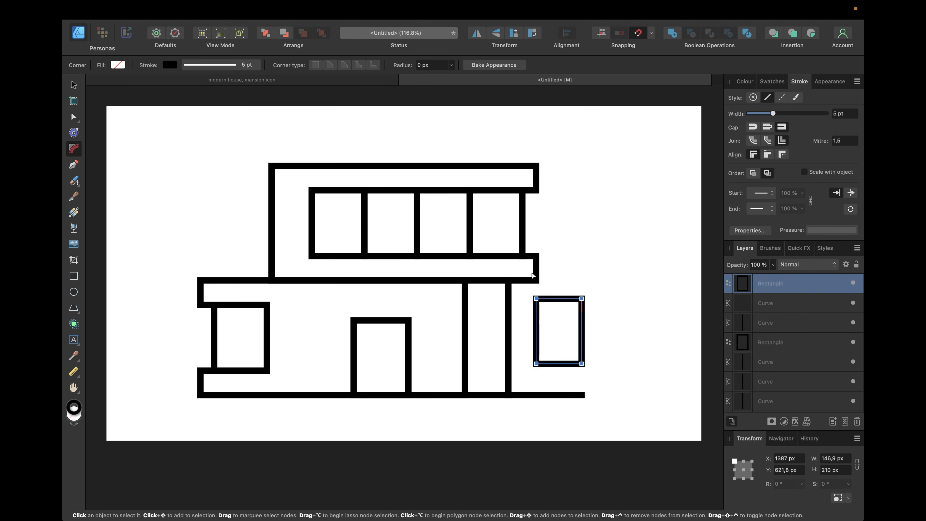
{"action": "left_click_drag", "start_coordinate": [536, 299], "coordinate": [544, 311]}
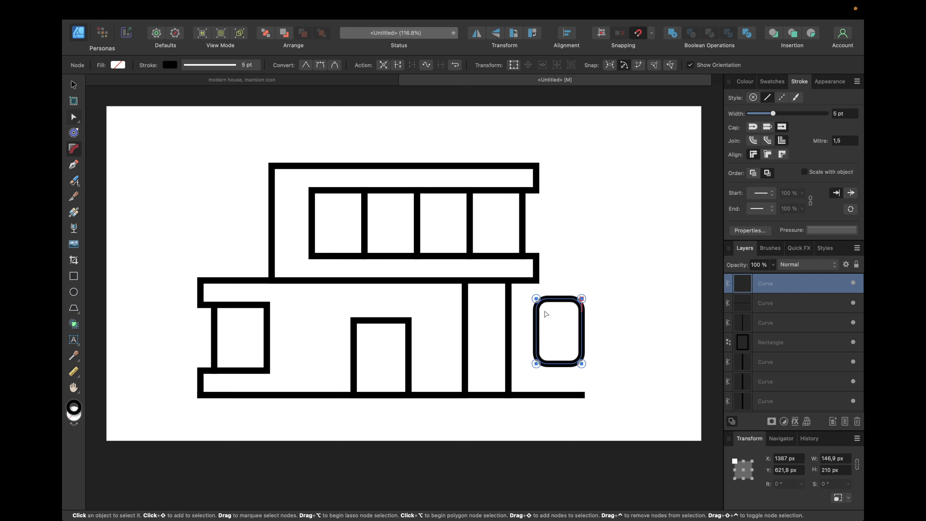
{"action": "key", "text": "a"}
{"action": "left_click", "coordinate": [588, 321]}
Draw a vertical Pen line about 246 px long from inside the tree crown straight down to the ground line as the trunk
{"action": "left_click", "coordinate": [74, 164]}
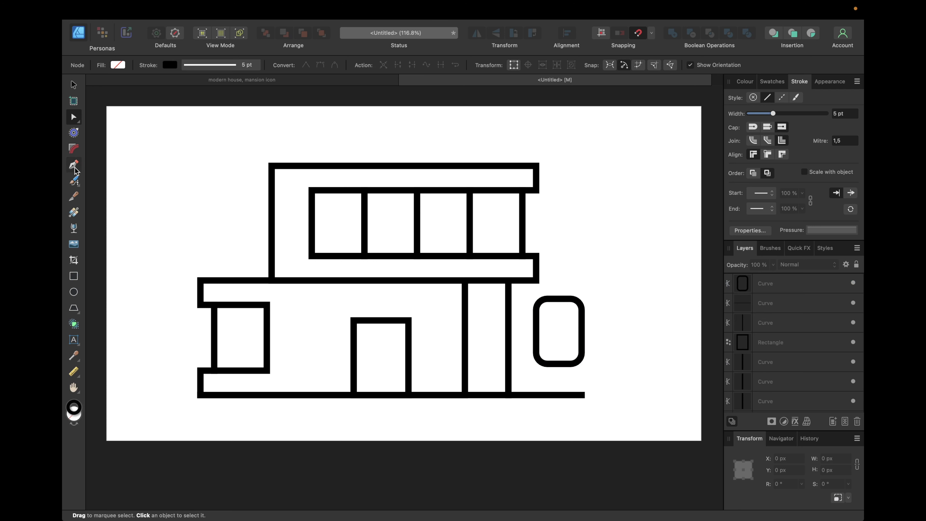
{"action": "left_click", "coordinate": [559, 319]}
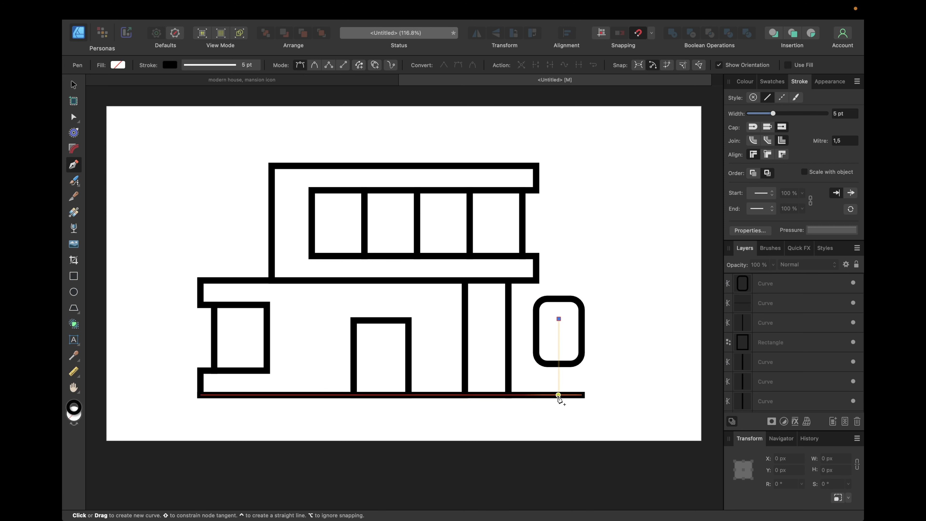
{"action": "left_click", "coordinate": [558, 394]}
{"action": "left_click", "coordinate": [73, 85]}
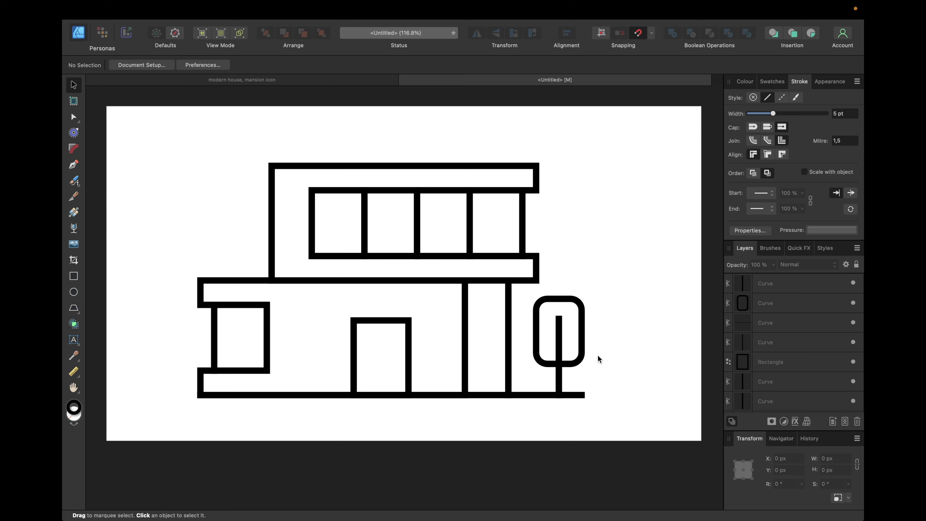
Add a node at the middle of the tree crown's bottom edge, where the trunk crosses it
{"action": "scroll", "coordinate": [598, 354], "scroll_direction": "up", "scroll_amount": 5}
{"action": "left_click", "coordinate": [563, 346]}
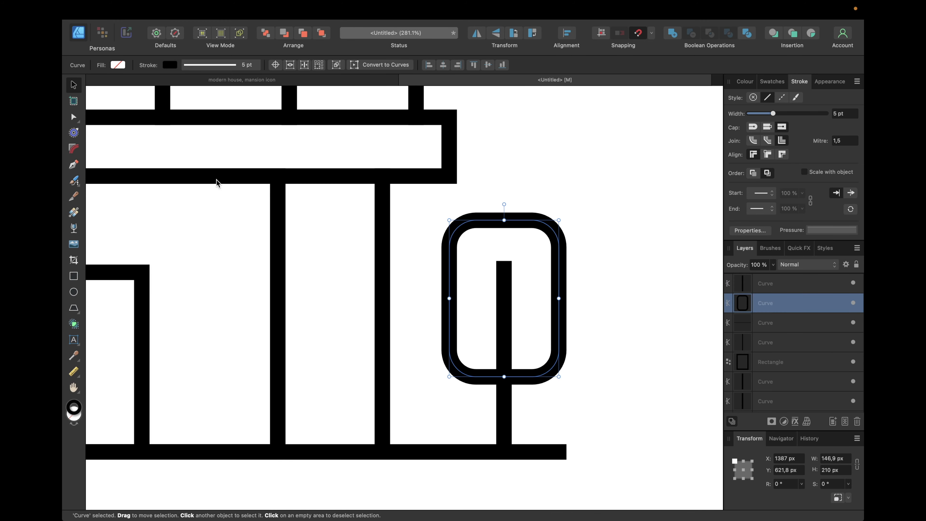
{"action": "left_click", "coordinate": [74, 119]}
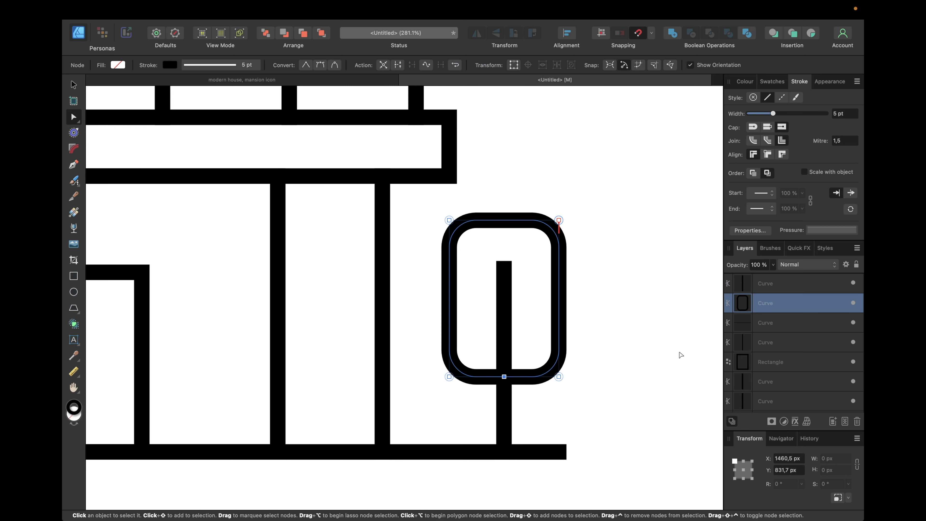
{"action": "left_click", "coordinate": [782, 283]}
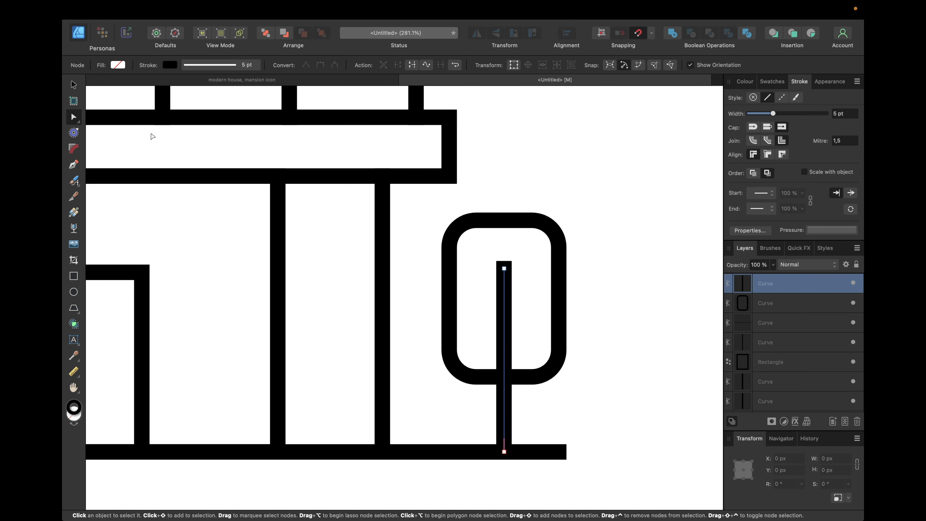
{"action": "left_click", "coordinate": [73, 85]}
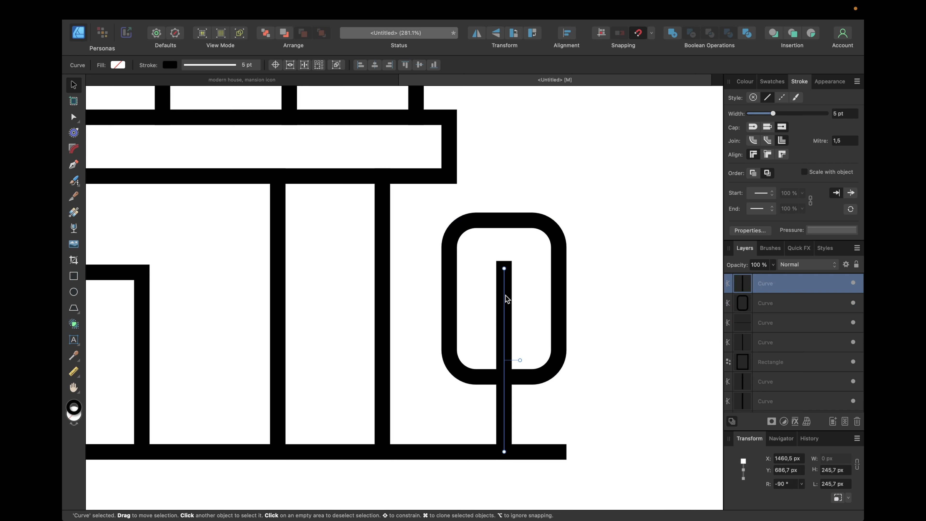
{"action": "left_click_drag", "start_coordinate": [505, 296], "coordinate": [509, 295]}
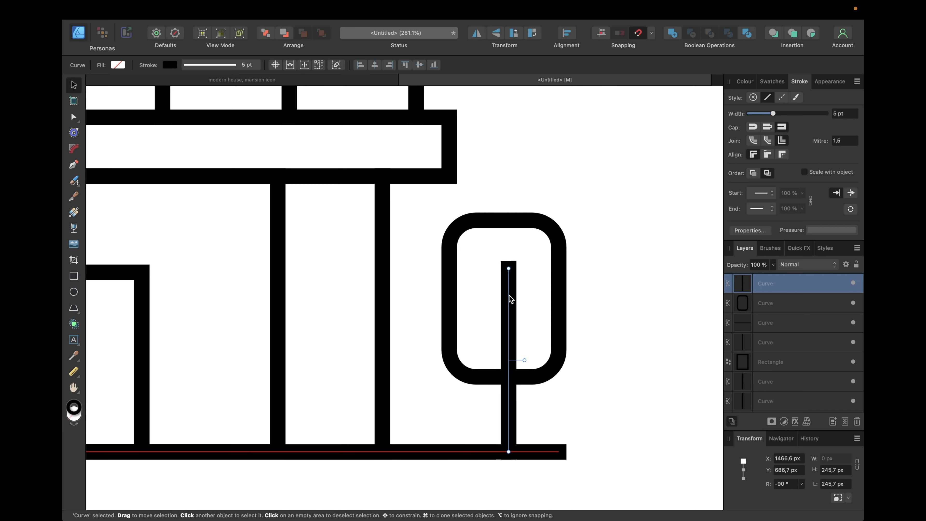
Break the tree crown's outline at its bottom-centre node
{"action": "left_click", "coordinate": [537, 379]}
{"action": "key", "text": "a"}
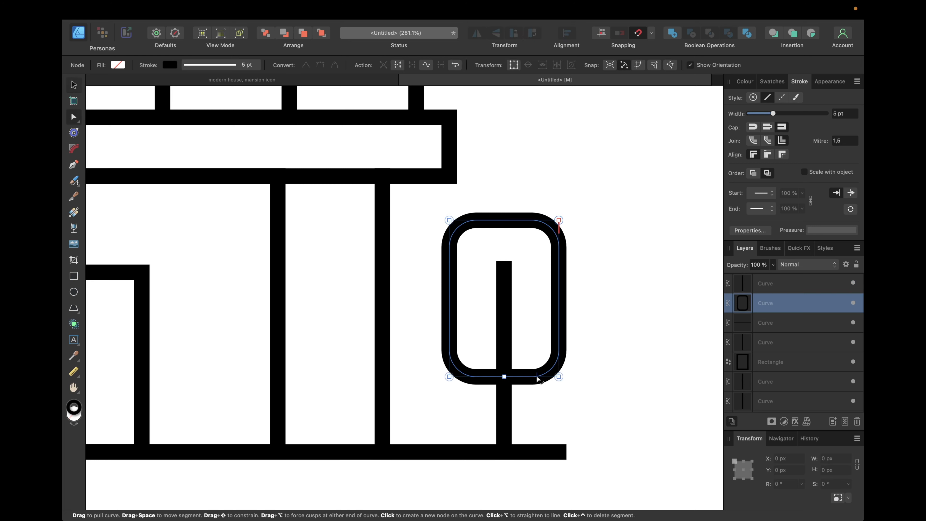
{"action": "left_click", "coordinate": [504, 377]}
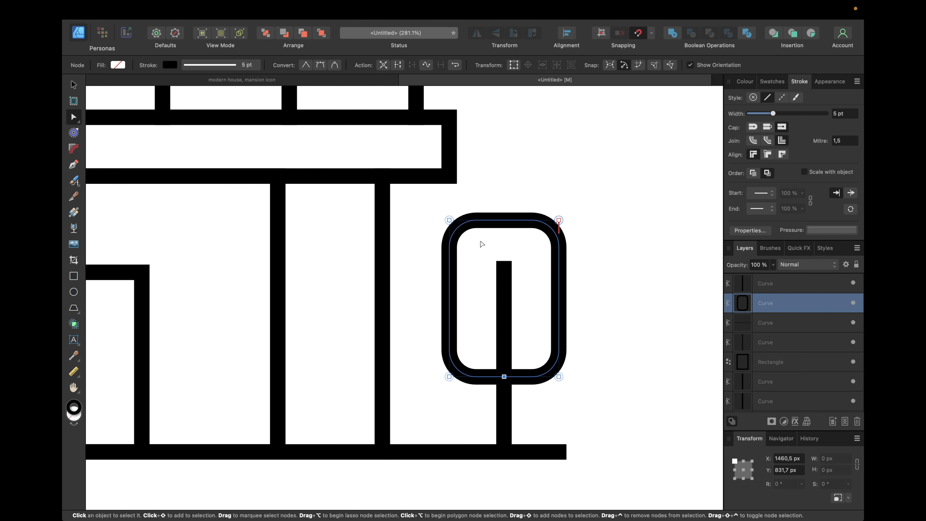
{"action": "left_click", "coordinate": [399, 67]}
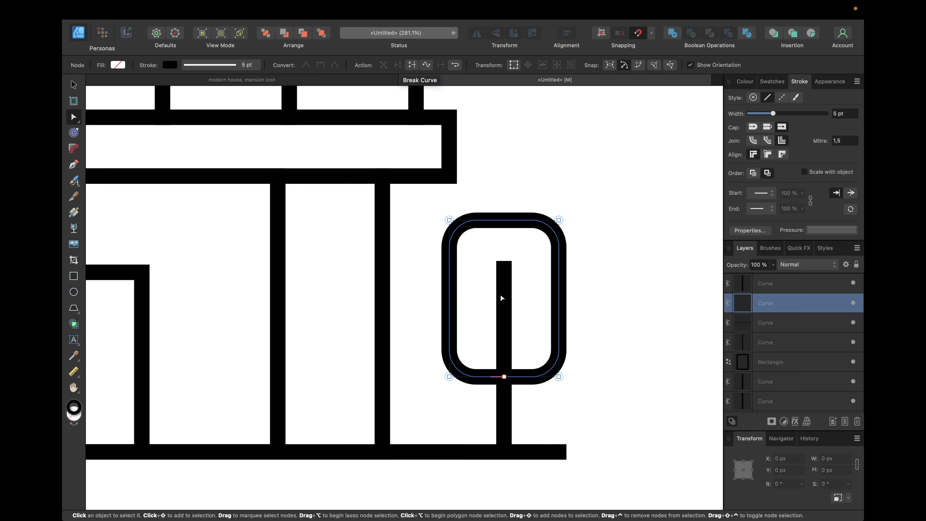
Shift the right-hand open end of the broken crown outline 34 px to the right, leaving a gap beside the trunk
{"action": "left_click", "coordinate": [503, 376]}
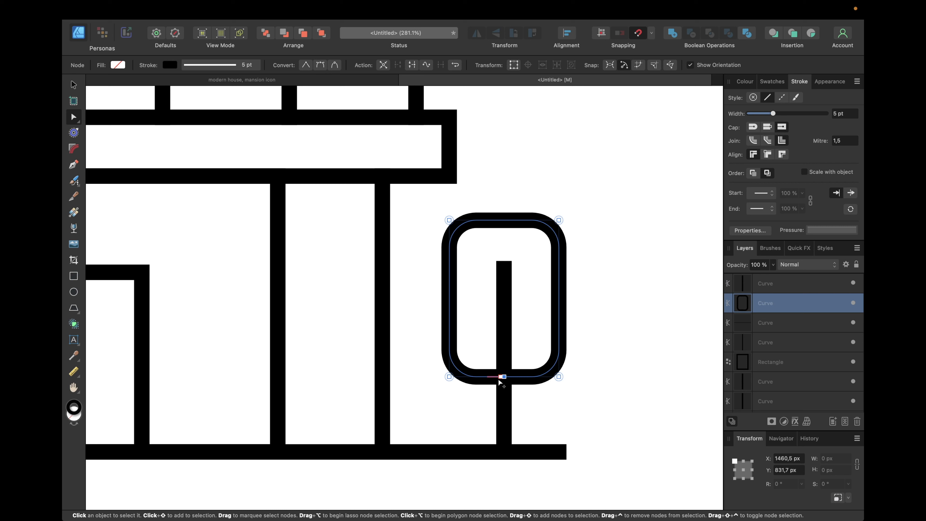
{"action": "key", "text": "shift+Right"}
{"action": "key", "text": "shift+Right"}
{"action": "key", "text": "shift+Right"}
{"action": "key", "text": "shift+Right"}
{"action": "key", "text": "shift+Left"}
{"action": "key", "text": "Right"}
{"action": "key", "text": "Right"}
{"action": "key", "text": "Right"}
{"action": "key", "text": "Right"}
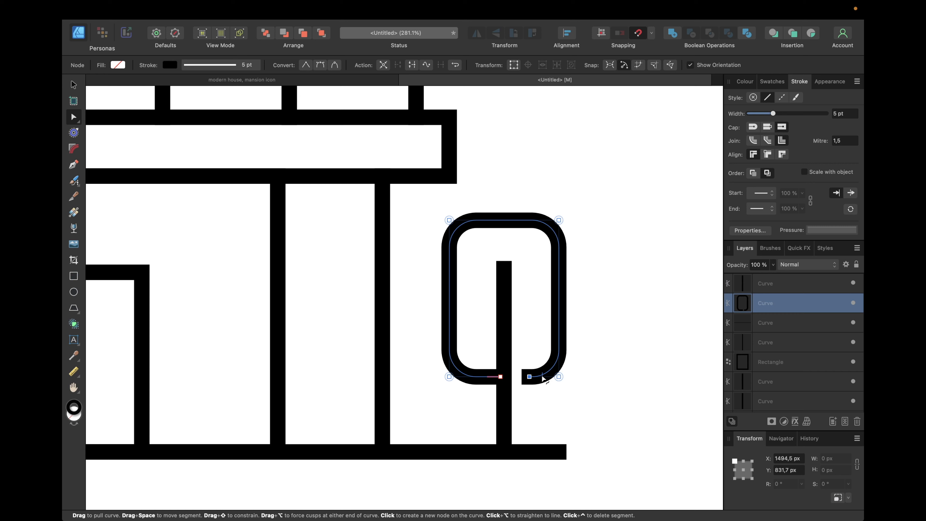
{"action": "left_click", "coordinate": [586, 369]}
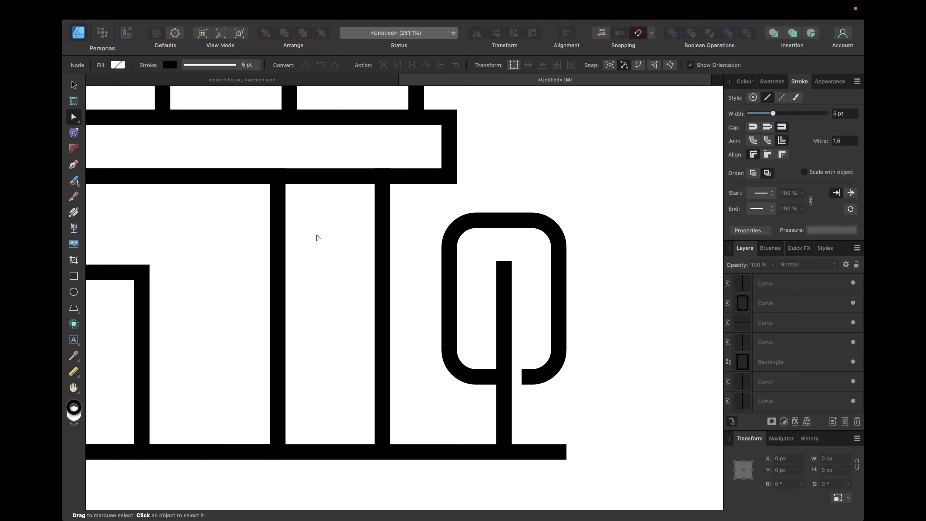
Check the finished mansion icon document, then draw a diagonal Pen branch about 34 px long up and left from the trunk's upper part
{"action": "left_click", "coordinate": [73, 165]}
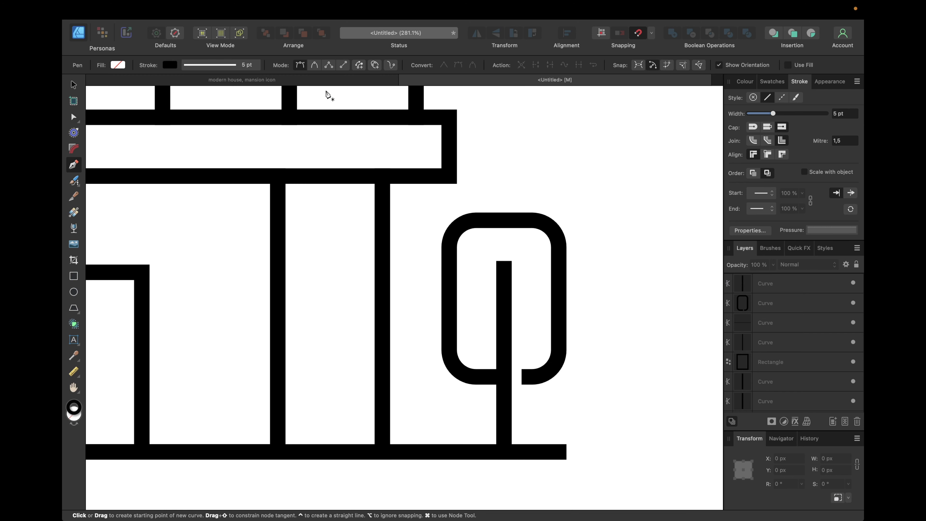
{"action": "left_click", "coordinate": [321, 81]}
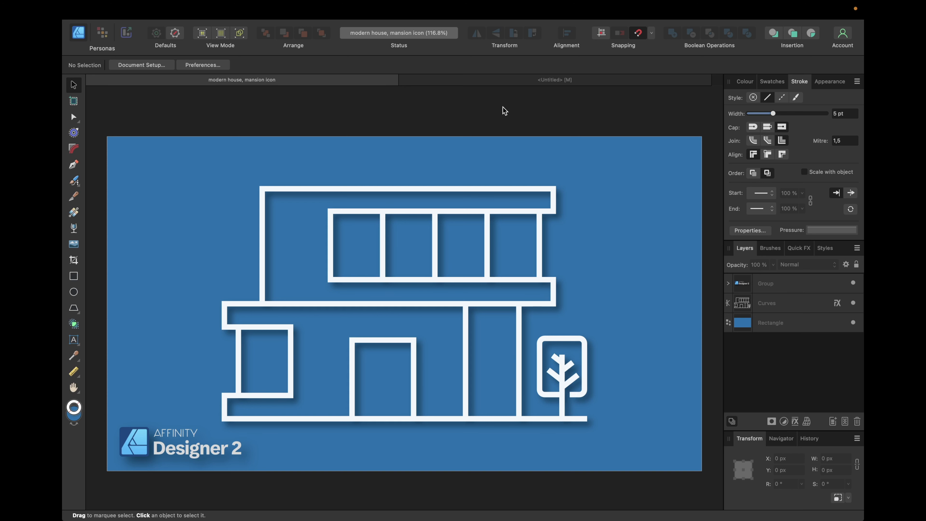
{"action": "left_click", "coordinate": [489, 81]}
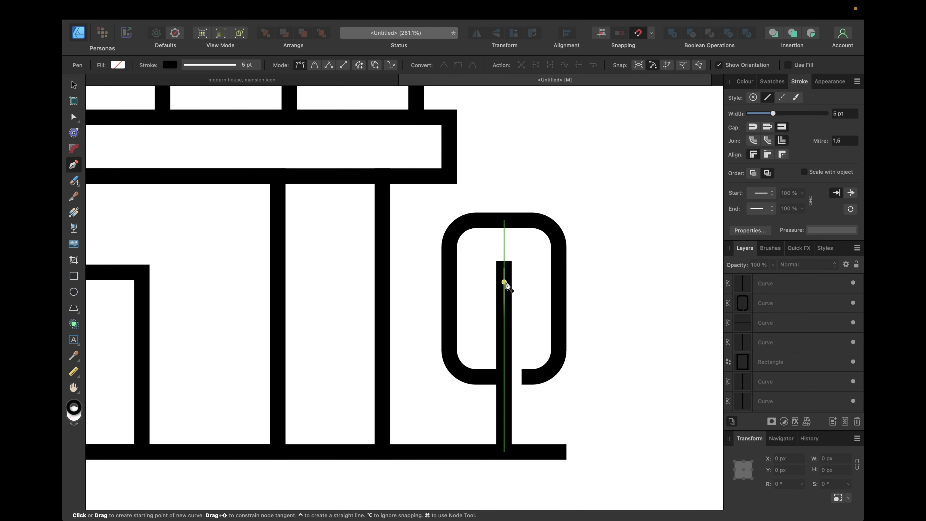
{"action": "left_click", "coordinate": [504, 286]}
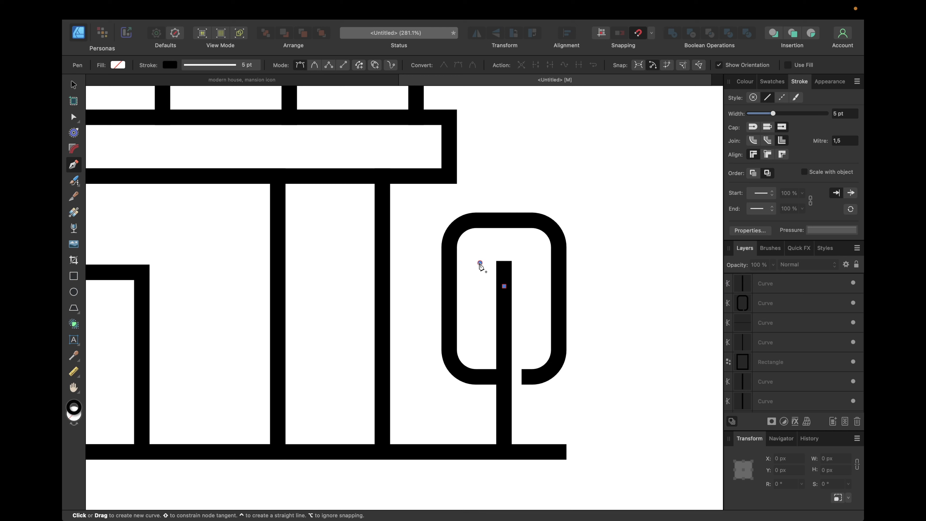
{"action": "left_click", "coordinate": [479, 263]}
{"action": "key", "text": "v"}
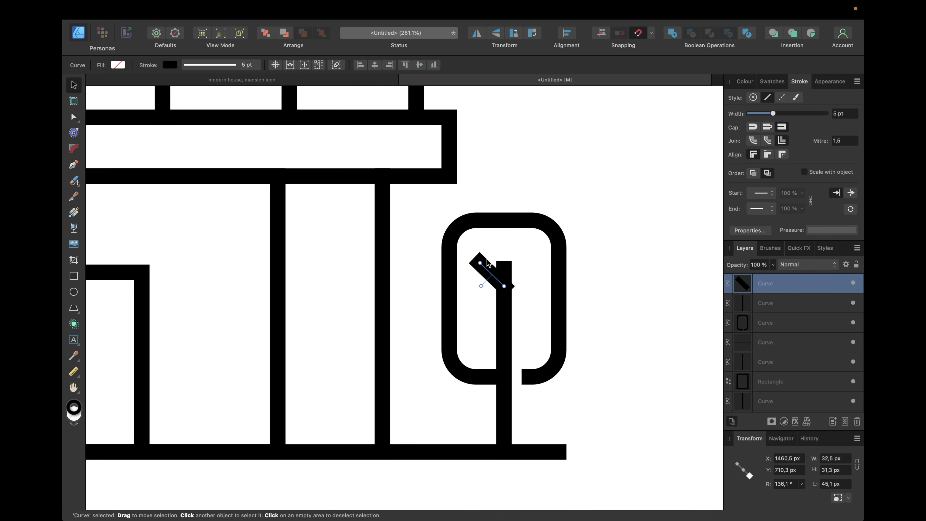
{"action": "left_click_drag", "start_coordinate": [479, 263], "coordinate": [486, 269]}
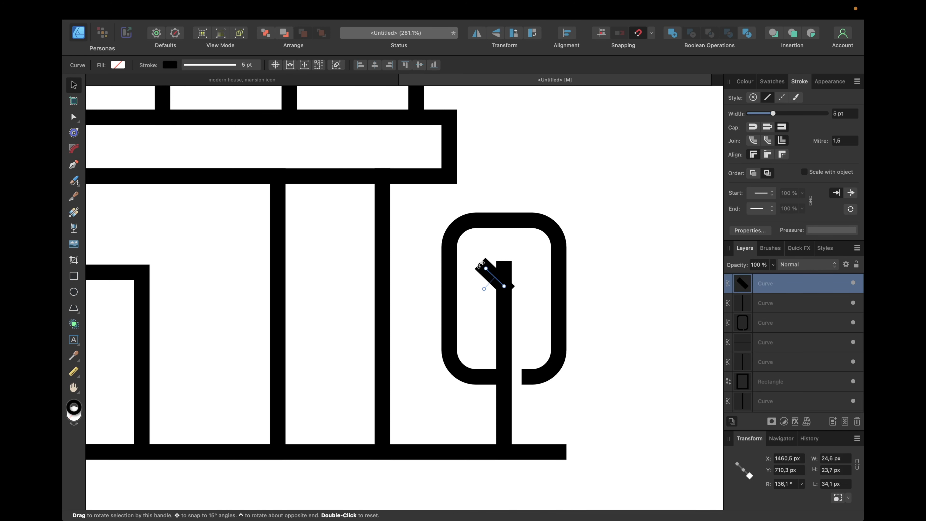
Duplicate the branch, flip it horizontally and place it on the trunk's right side slightly lower, lengthened to about 41 px
{"action": "key", "text": "super+j"}
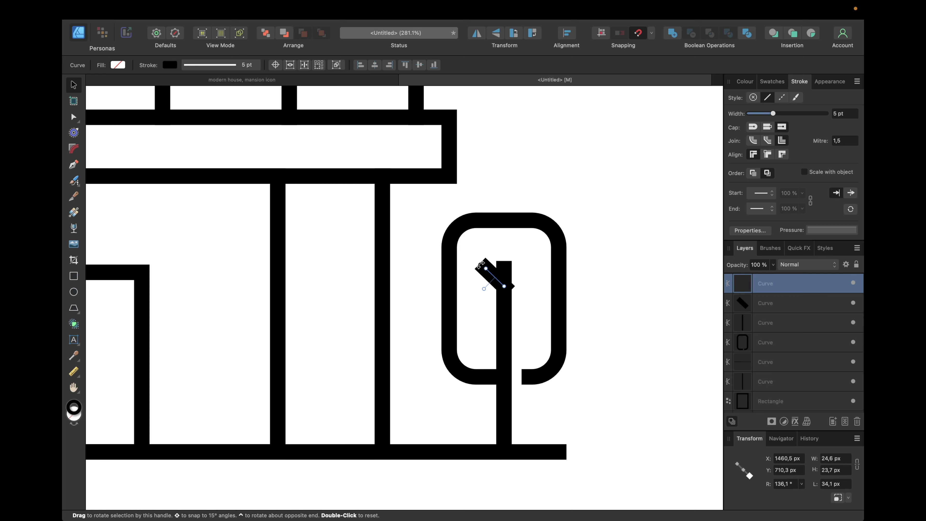
{"action": "left_click", "coordinate": [477, 34]}
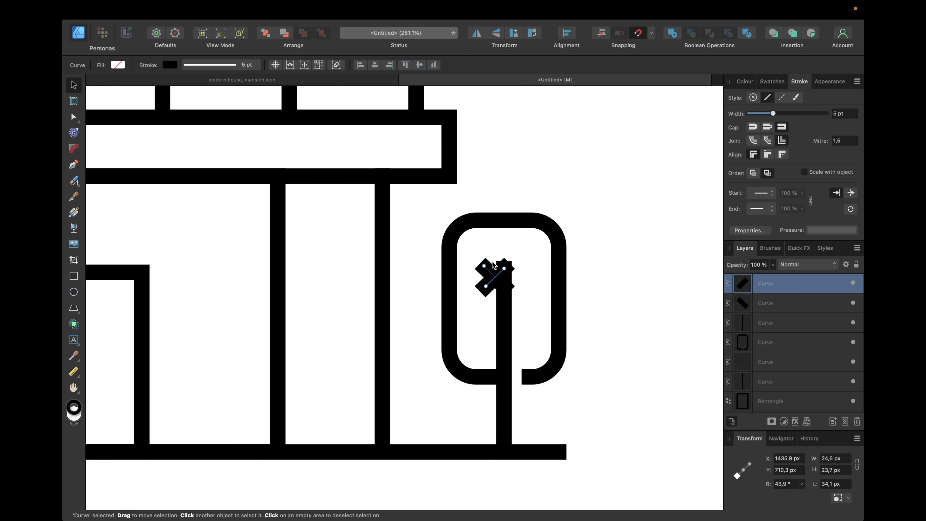
{"action": "left_click_drag", "start_coordinate": [496, 272], "coordinate": [526, 284]}
{"action": "left_click", "coordinate": [499, 280]}
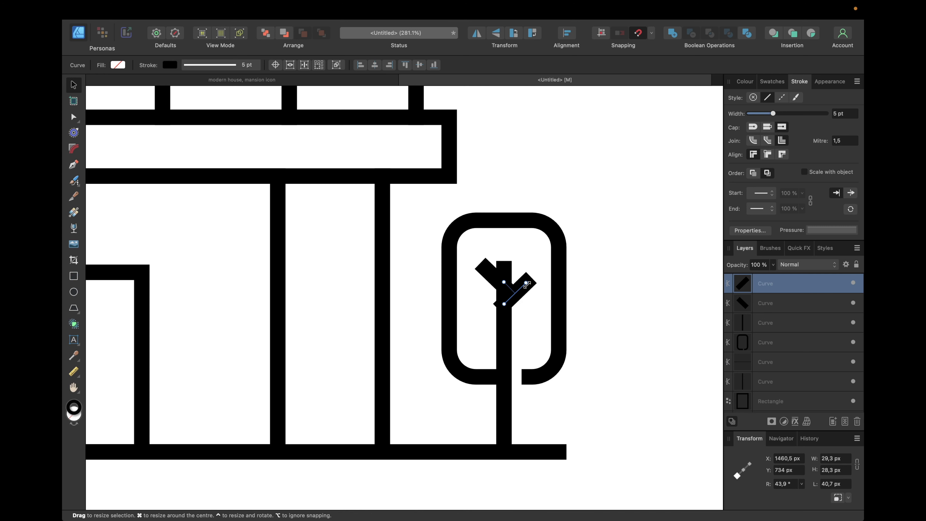
Duplicate the right branch, flip it horizontally and place it lower on the trunk's left side, lengthened to about 51 px
{"action": "key", "text": "super+j"}
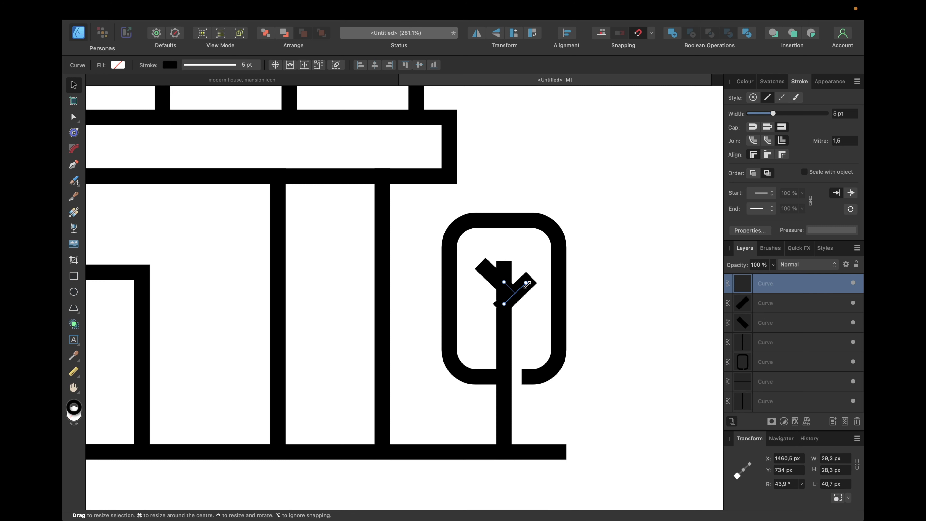
{"action": "left_click", "coordinate": [476, 33]}
{"action": "left_click_drag", "start_coordinate": [516, 300], "coordinate": [474, 312]}
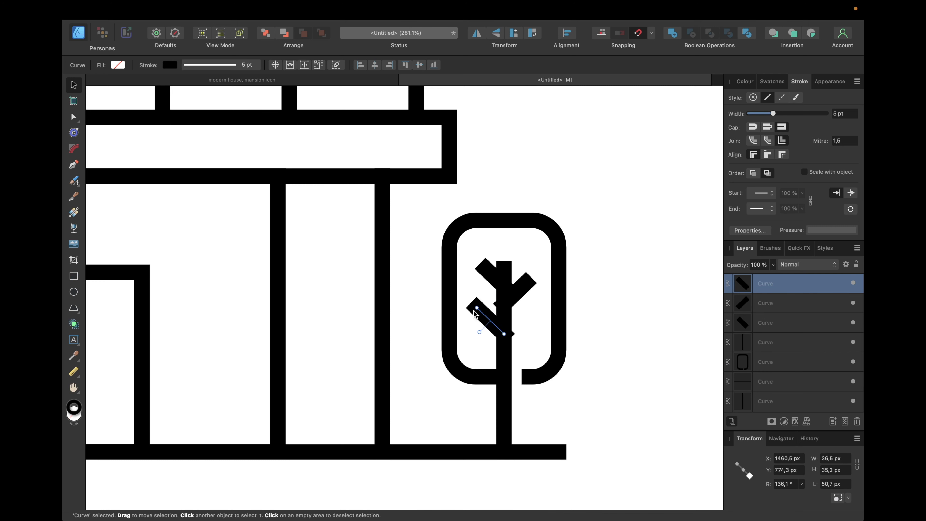
Duplicate the lower-left branch, flip it horizontally and place it lowest on the trunk's right side, lengthened to about 63 px
{"action": "key", "text": "super+j"}
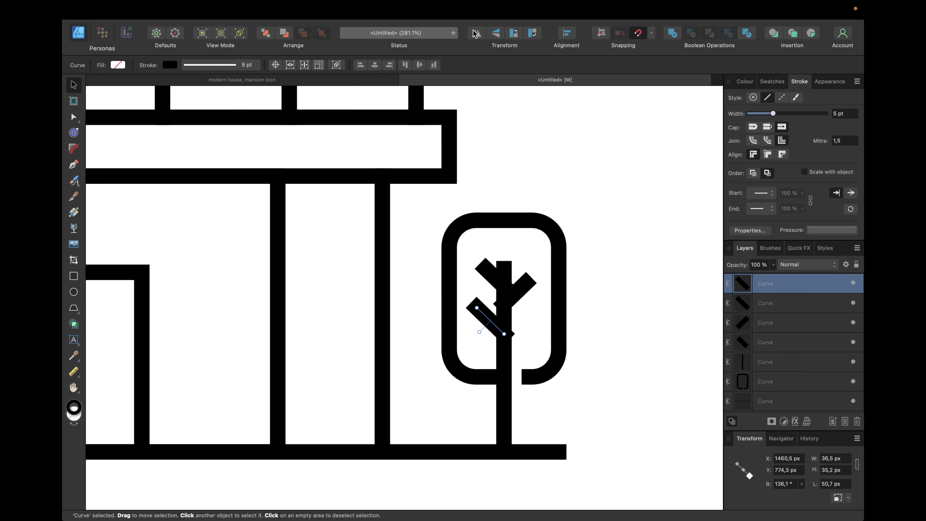
{"action": "left_click", "coordinate": [476, 33]}
{"action": "left_click_drag", "start_coordinate": [502, 318], "coordinate": [539, 320]}
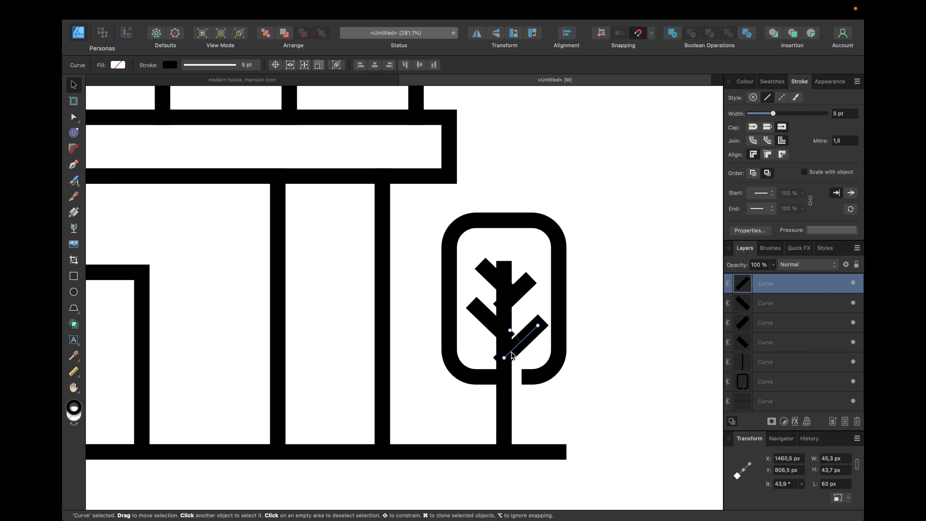
Slightly shorten the outer ends of the lower-left and upper-right branches, and shorten the upper-left branch to about 22 px
{"action": "left_click", "coordinate": [490, 320]}
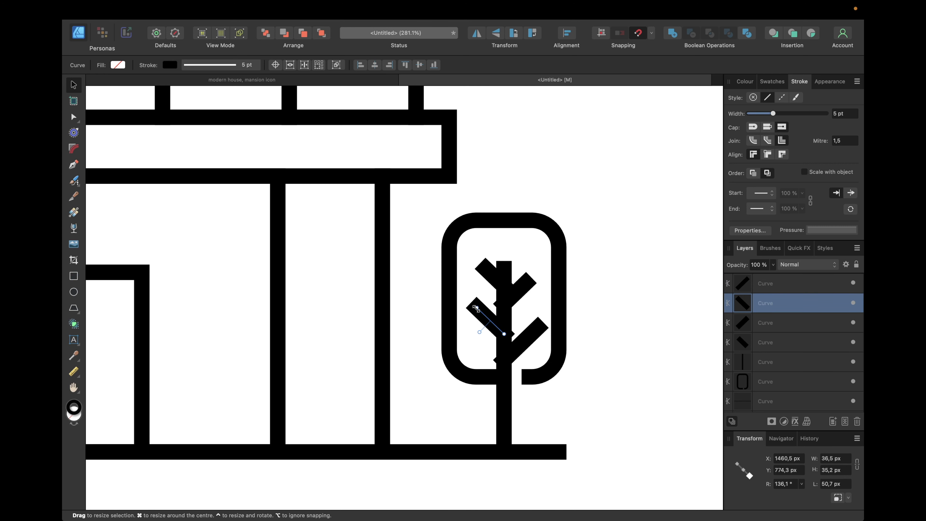
{"action": "left_click_drag", "start_coordinate": [476, 308], "coordinate": [479, 312]}
{"action": "left_click", "coordinate": [528, 291]}
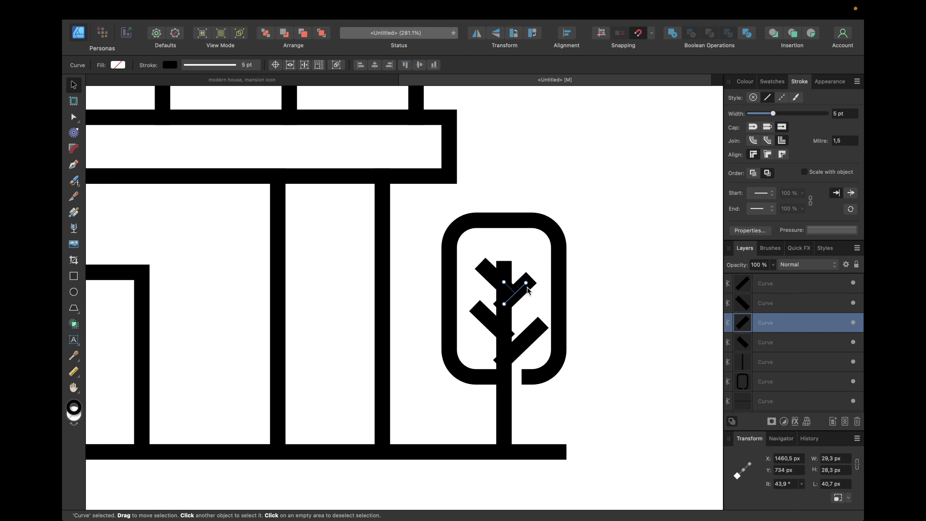
{"action": "left_click_drag", "start_coordinate": [526, 283], "coordinate": [493, 275]}
{"action": "left_click", "coordinate": [488, 263]}
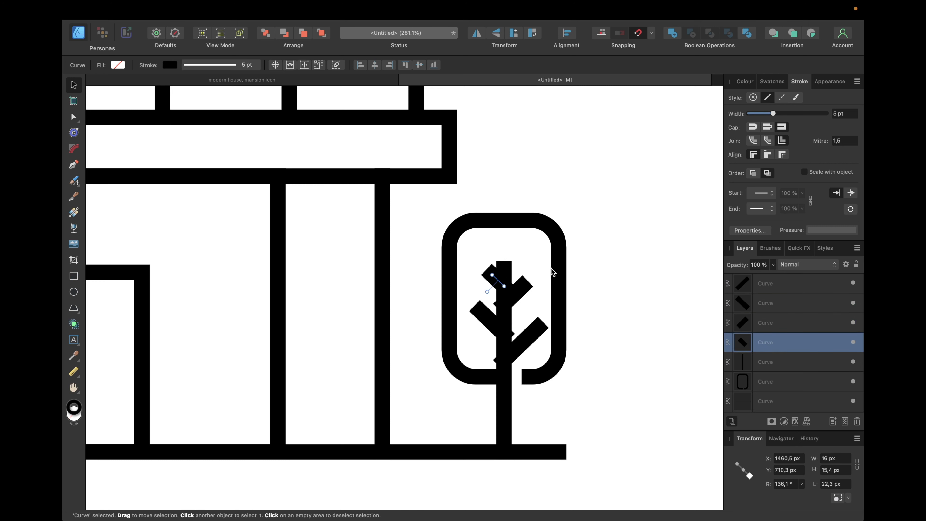
Pull the inner end node of the upper-left branch back toward the trunk's left edge, to X 1455.8 px and Y 705.8 px
{"action": "scroll", "coordinate": [530, 290], "scroll_direction": "up", "scroll_amount": 2}
{"action": "scroll", "coordinate": [530, 290], "scroll_direction": "up", "scroll_amount": 5}
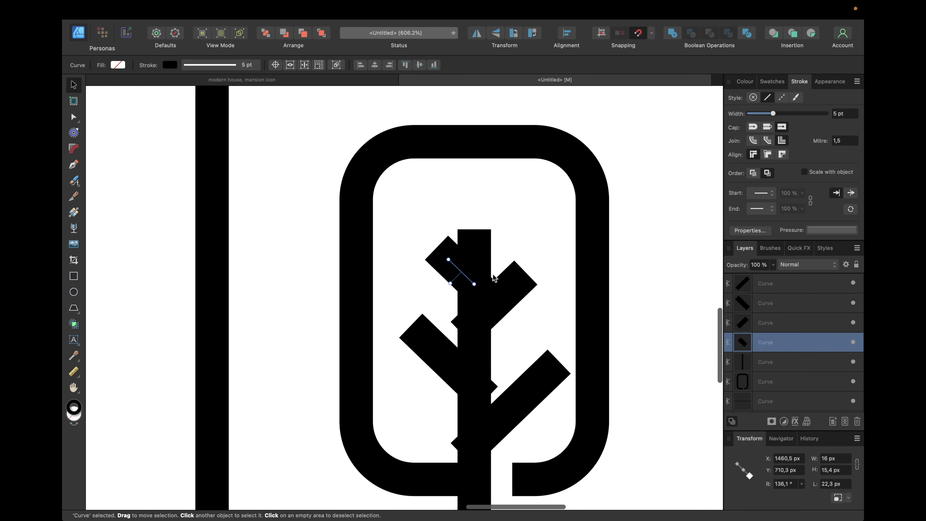
{"action": "key", "text": "a"}
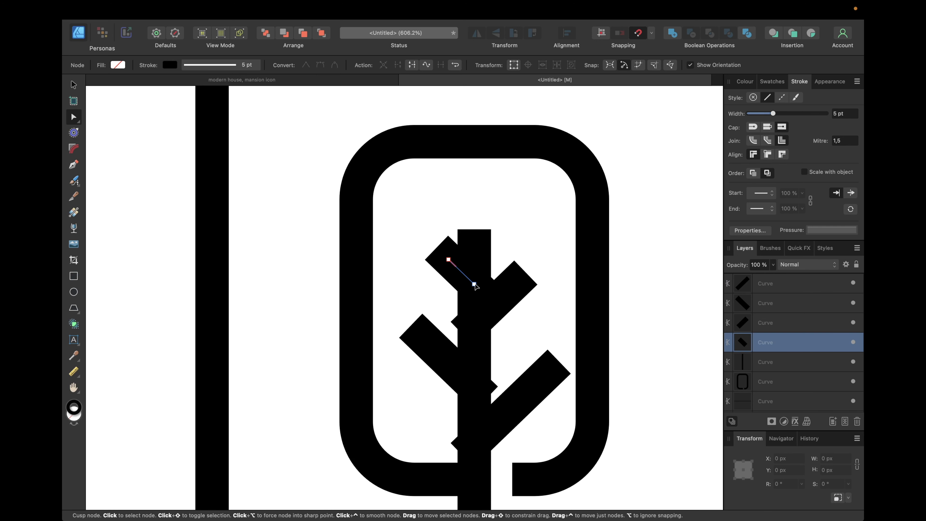
{"action": "left_click_drag", "start_coordinate": [474, 287], "coordinate": [465, 280]}
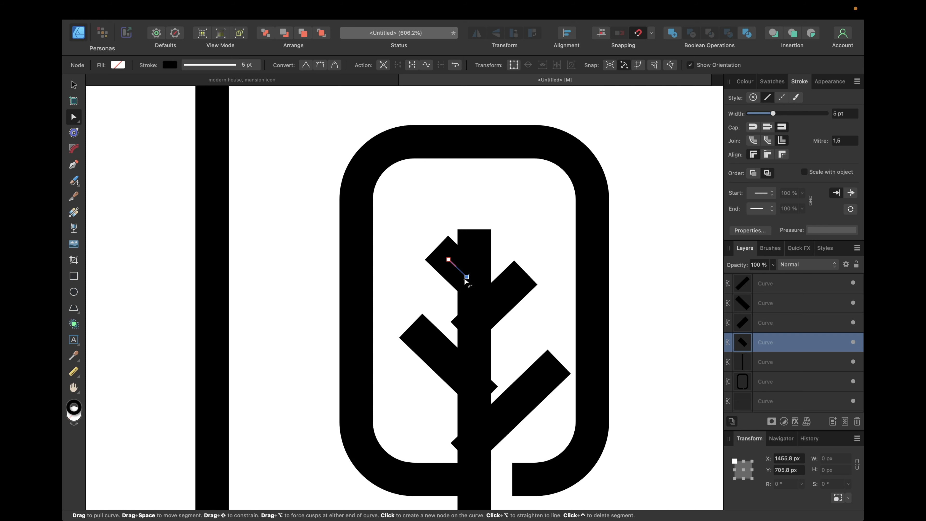
Pull the inner end nodes of the upper-right, lower-left and lower-right branches back until they end inside the trunk
{"action": "left_click", "coordinate": [492, 311]}
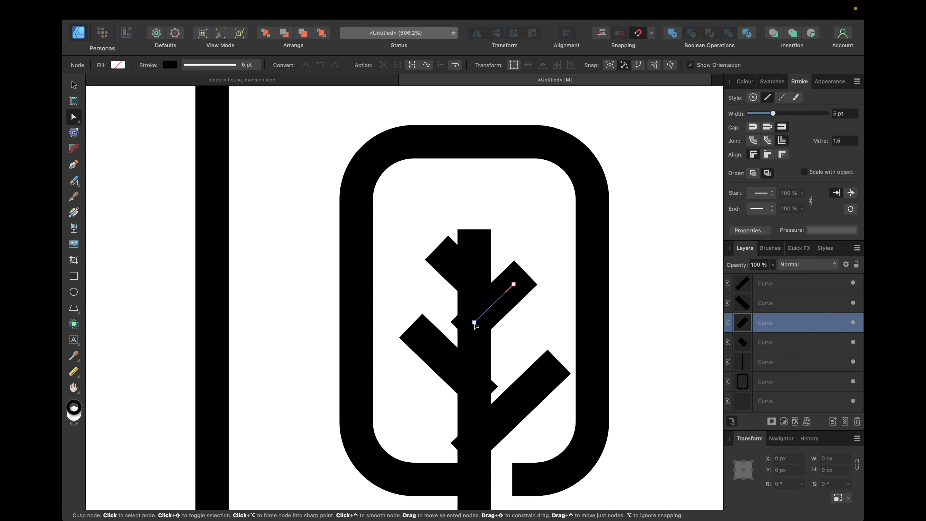
{"action": "left_click_drag", "start_coordinate": [473, 323], "coordinate": [482, 314]}
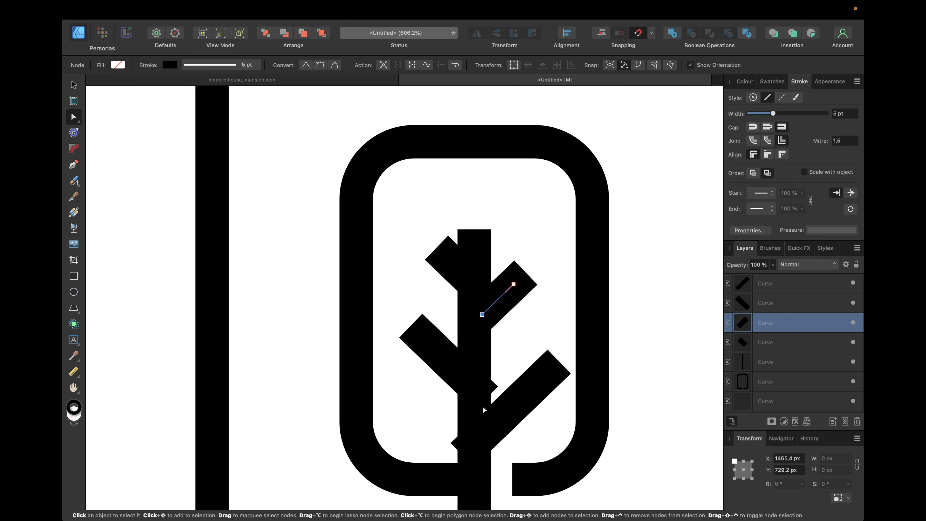
{"action": "left_click", "coordinate": [473, 383]}
{"action": "left_click", "coordinate": [467, 381]}
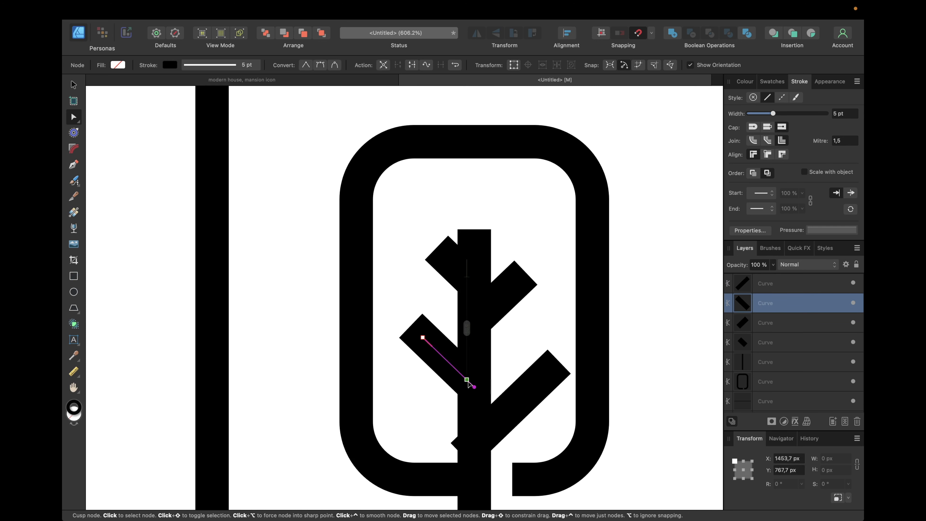
{"action": "left_click", "coordinate": [496, 451]}
{"action": "left_click_drag", "start_coordinate": [474, 444], "coordinate": [482, 435]}
{"action": "left_click", "coordinate": [531, 441]}
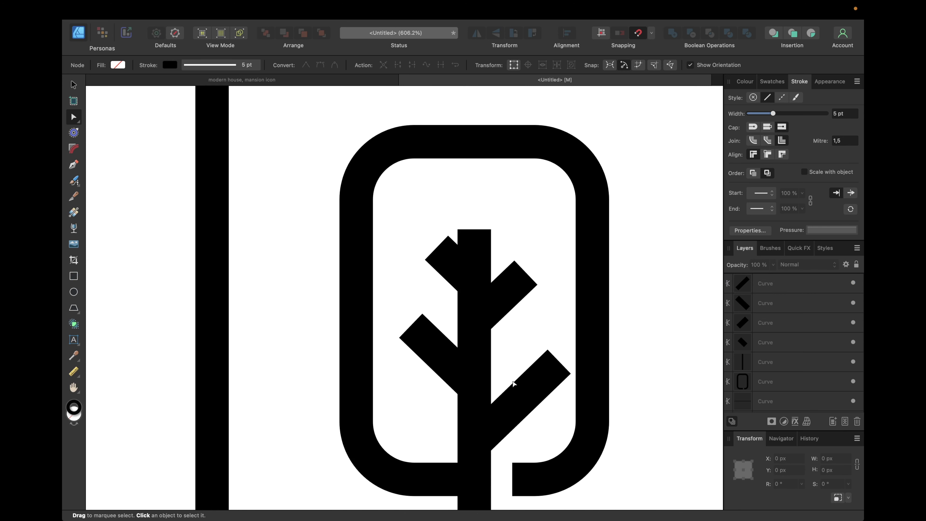
Move the upper-right branch 10 px down along the trunk, to Y 739.2 px
{"action": "key", "text": "v"}
{"action": "left_click", "coordinate": [510, 305]}
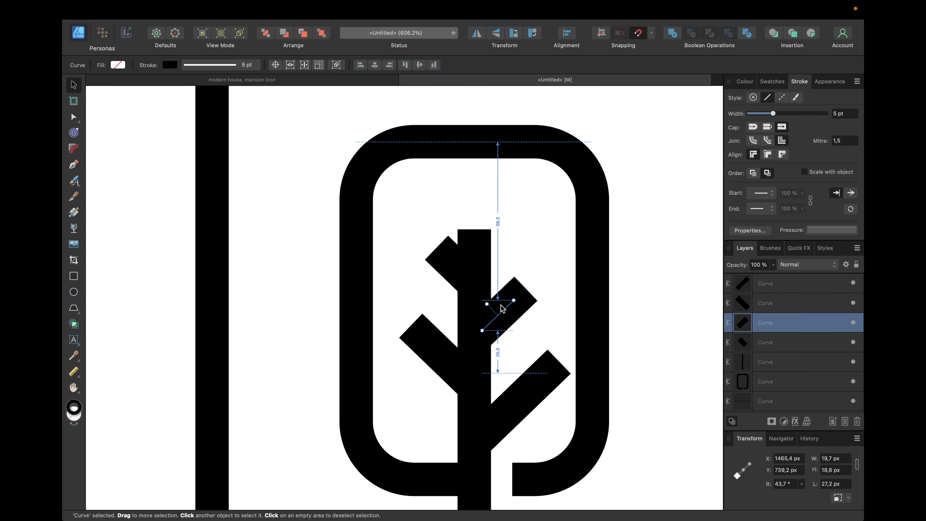
{"action": "left_click", "coordinate": [541, 331]}
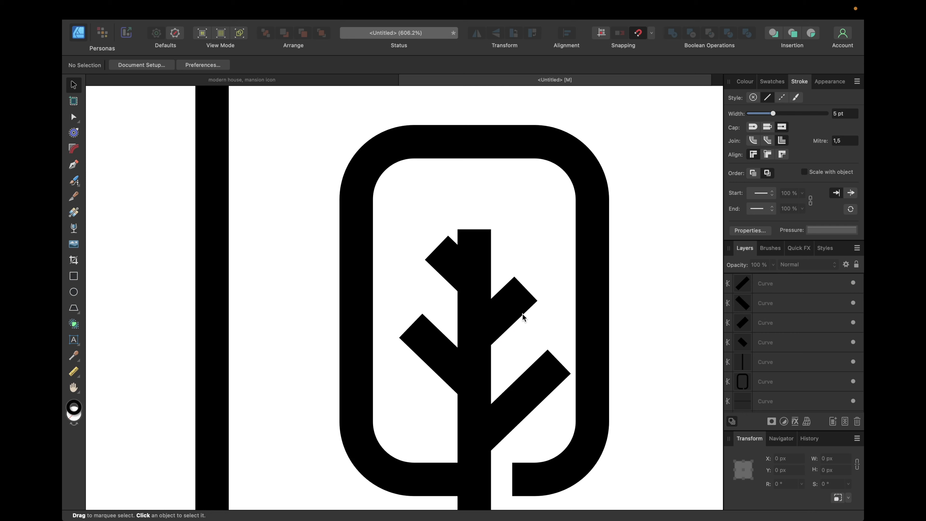
Extend the outer end of the upper-left branch outward, making the branch about 23.5 px long
{"action": "scroll", "coordinate": [522, 317], "scroll_direction": "down", "scroll_amount": 5}
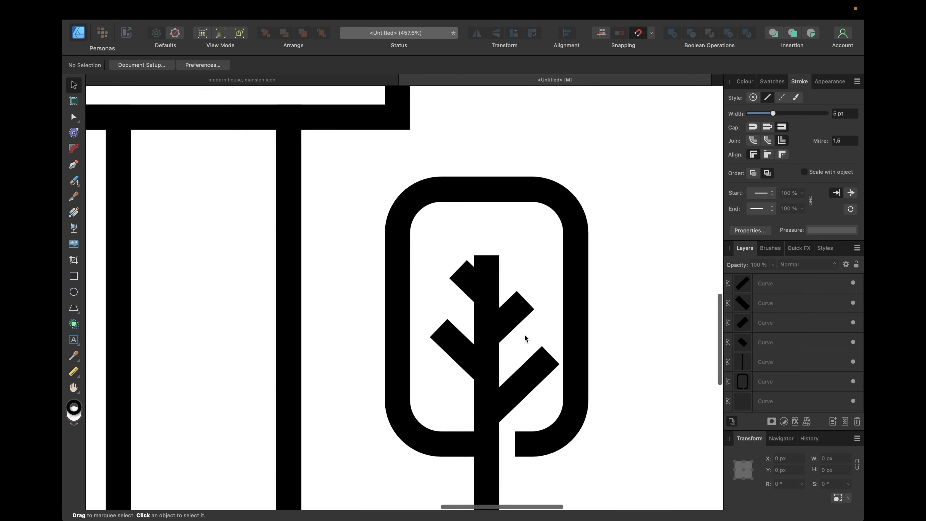
{"action": "scroll", "coordinate": [470, 273], "scroll_direction": "down", "scroll_amount": 2}
{"action": "scroll", "coordinate": [468, 272], "scroll_direction": "up", "scroll_amount": 5}
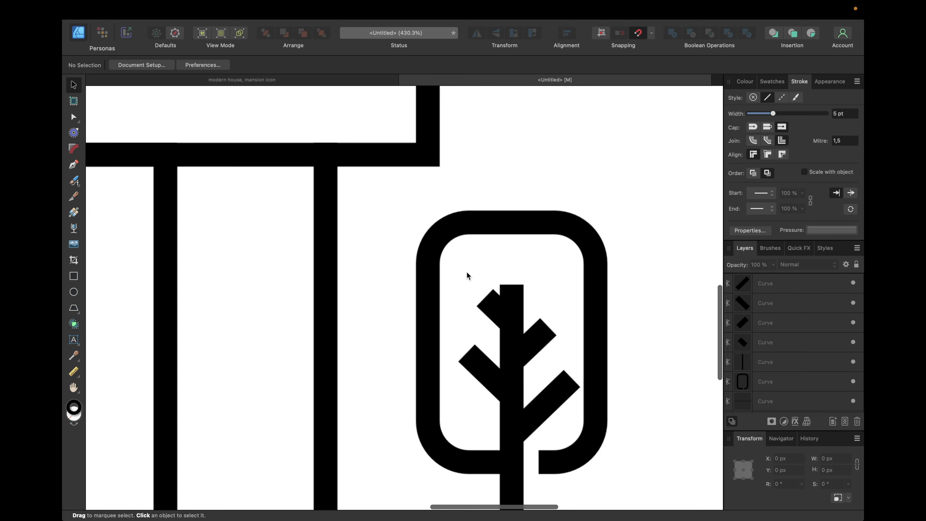
{"action": "left_click", "coordinate": [487, 302]}
{"action": "left_click_drag", "start_coordinate": [493, 306], "coordinate": [485, 299]}
{"action": "left_click", "coordinate": [560, 306]}
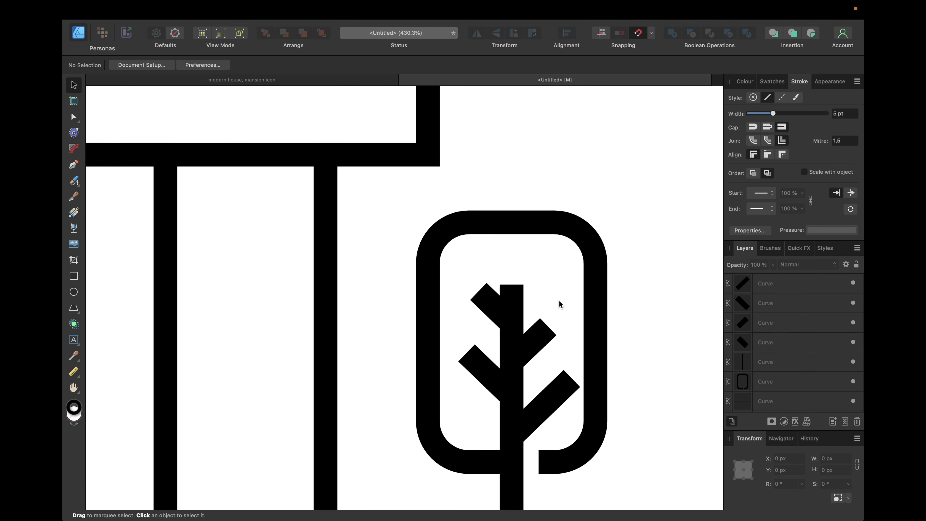
Move all nodes of the tree except the trunk's base node down by 20 px, shortening the trunk's lower part
{"action": "scroll", "coordinate": [560, 306], "scroll_direction": "down", "scroll_amount": 6}
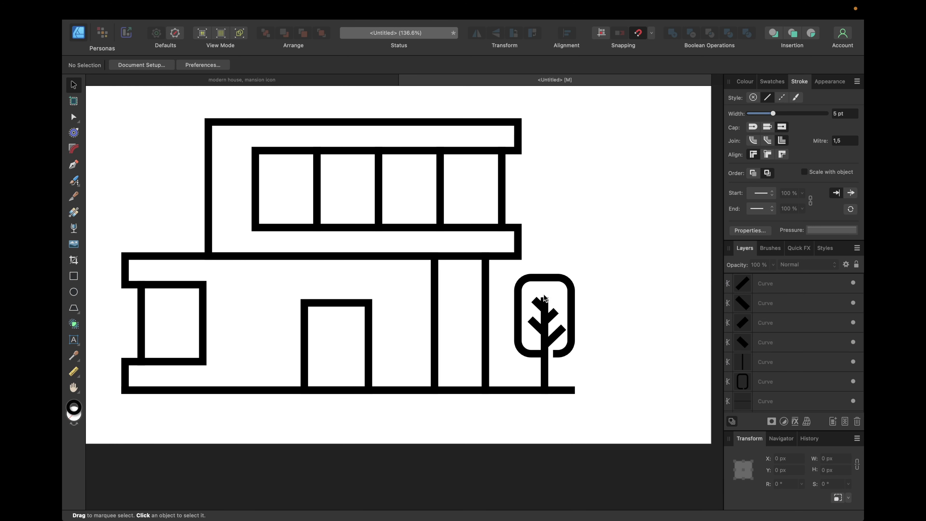
{"action": "left_click_drag", "start_coordinate": [503, 265], "coordinate": [608, 376]}
{"action": "left_click", "coordinate": [608, 374]}
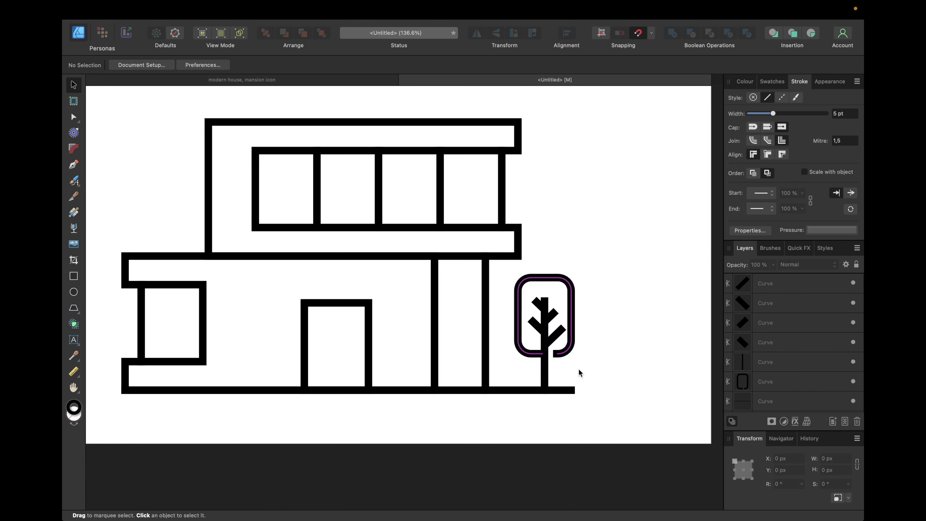
{"action": "left_click_drag", "start_coordinate": [507, 264], "coordinate": [594, 397]}
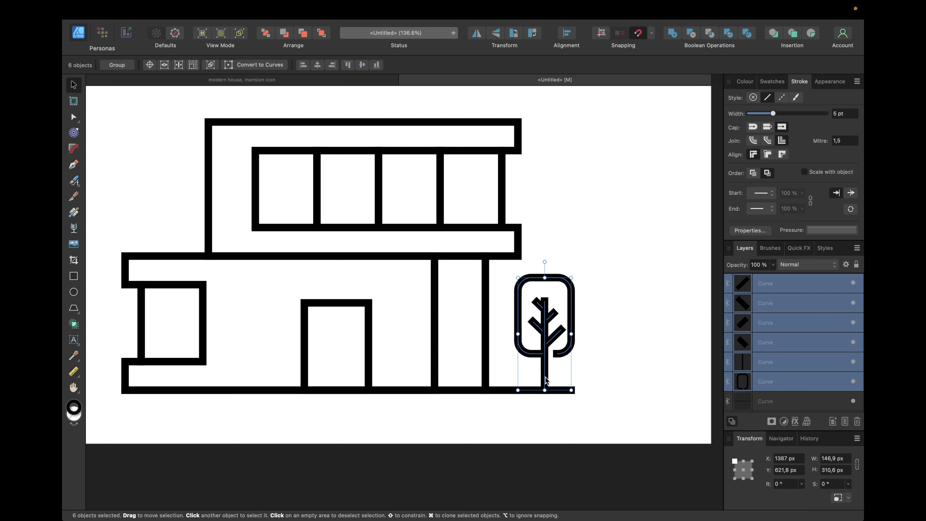
{"action": "key", "text": "a"}
{"action": "left_click_drag", "start_coordinate": [509, 269], "coordinate": [603, 366]}
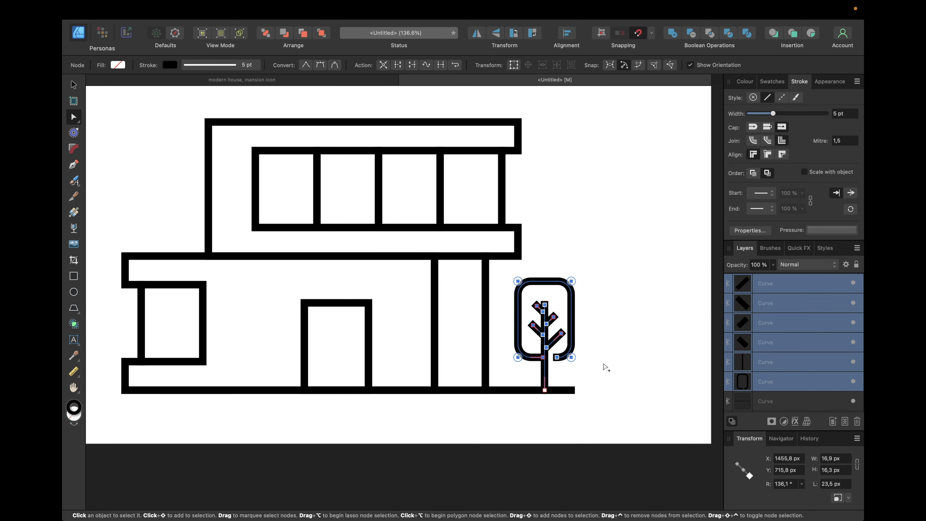
{"action": "key", "text": "shift+Down"}
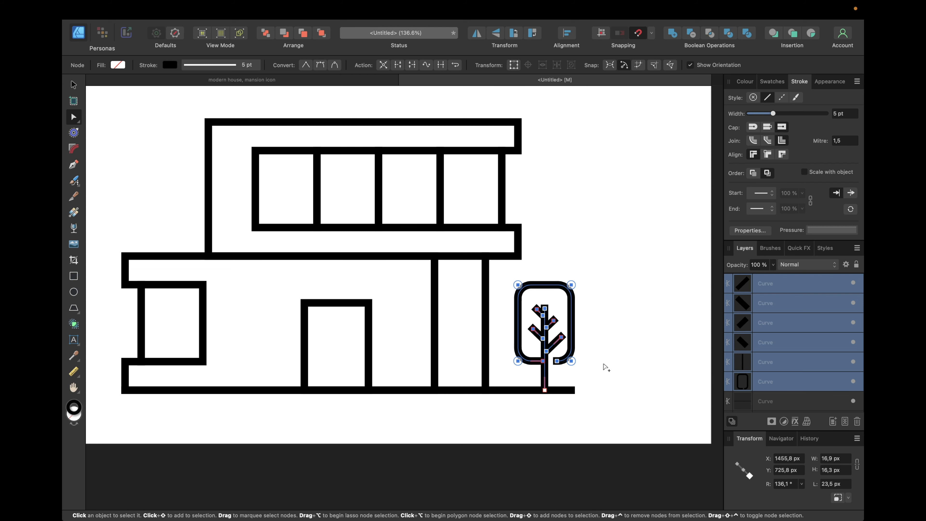
{"action": "left_click", "coordinate": [603, 364]}
Expand the strokes of all 16 icon objects and merge them into one shape with the Add operation
{"action": "scroll", "coordinate": [603, 363], "scroll_direction": "down", "scroll_amount": 3}
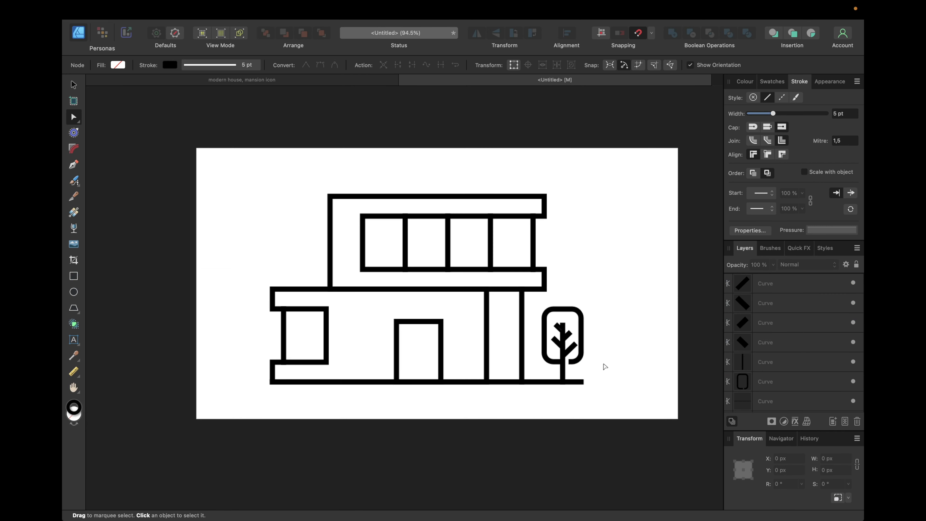
{"action": "key", "text": "v"}
{"action": "left_click_drag", "start_coordinate": [229, 127], "coordinate": [643, 415]}
{"action": "mouse_move", "coordinate": [287, 1]}
{"action": "left_click", "coordinate": [244, 9]}
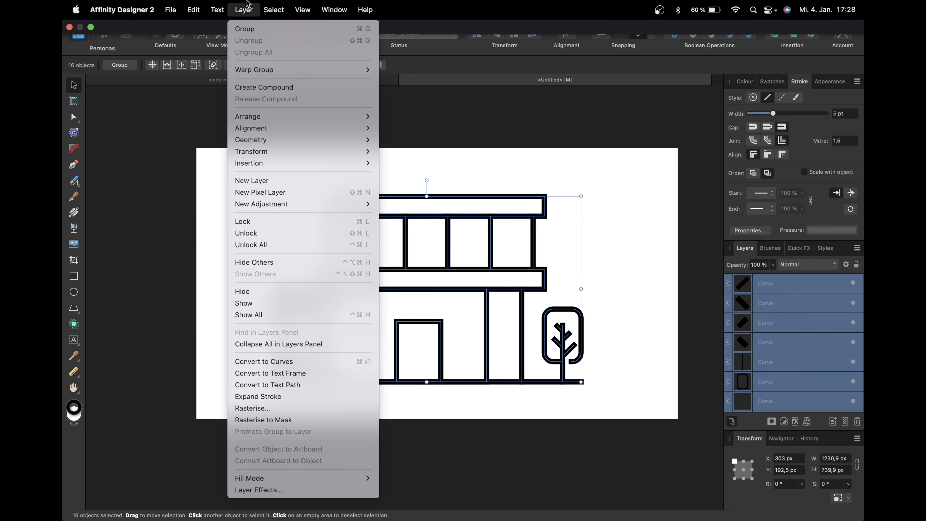
{"action": "left_click", "coordinate": [289, 396]}
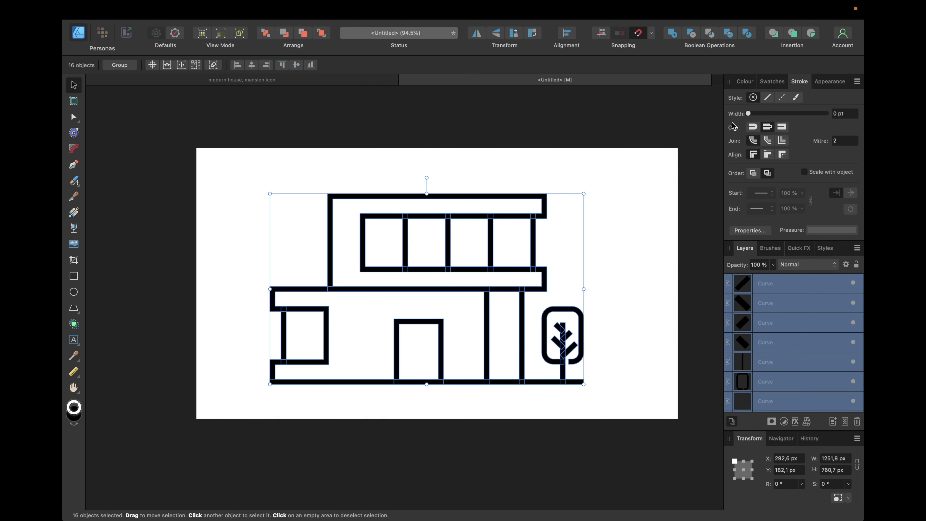
{"action": "left_click", "coordinate": [672, 35]}
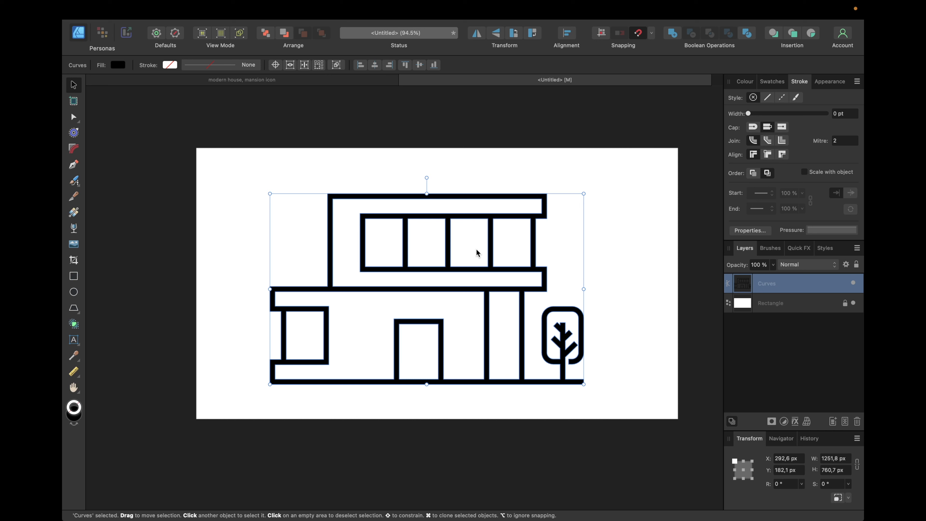
{"action": "left_click", "coordinate": [554, 250]}
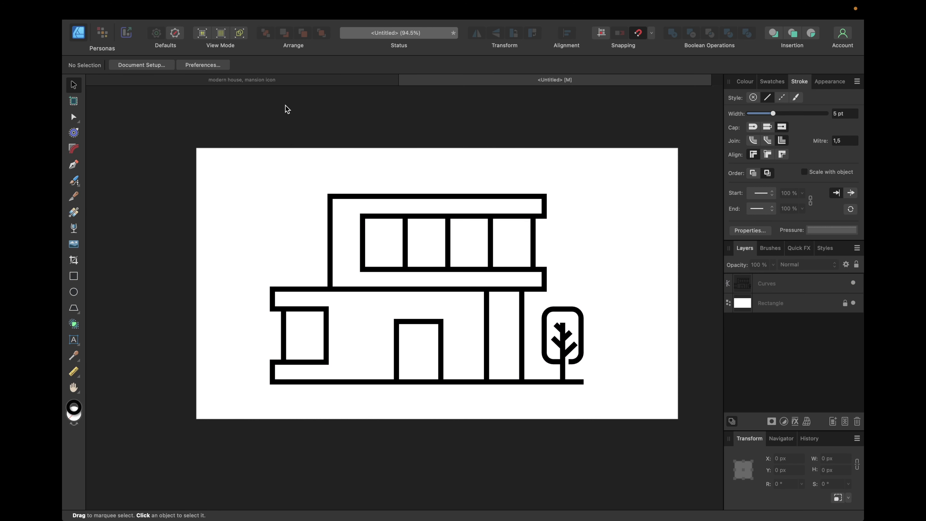
In the modern house, mansion icon document, sample the blue background colour and copy its hex code 0A75AD
{"action": "left_click", "coordinate": [267, 81]}
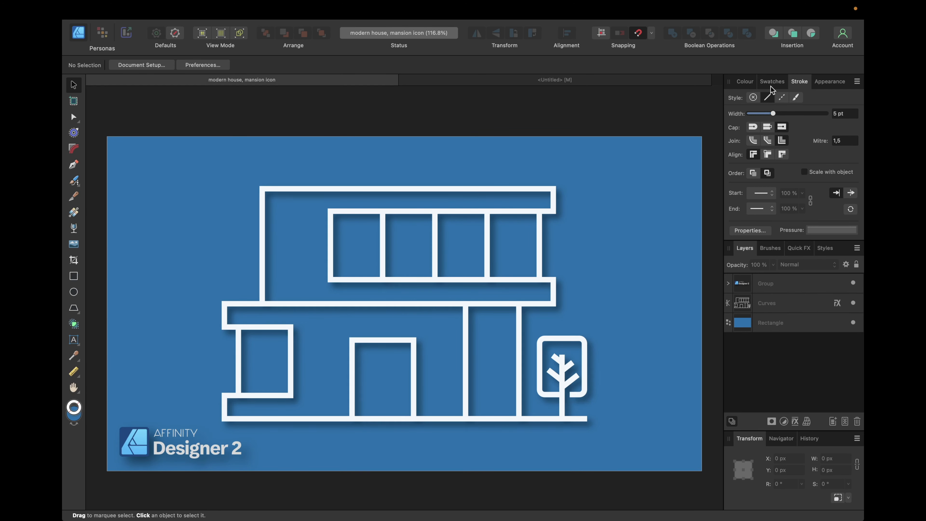
{"action": "left_click", "coordinate": [745, 78]}
{"action": "left_click", "coordinate": [771, 81]}
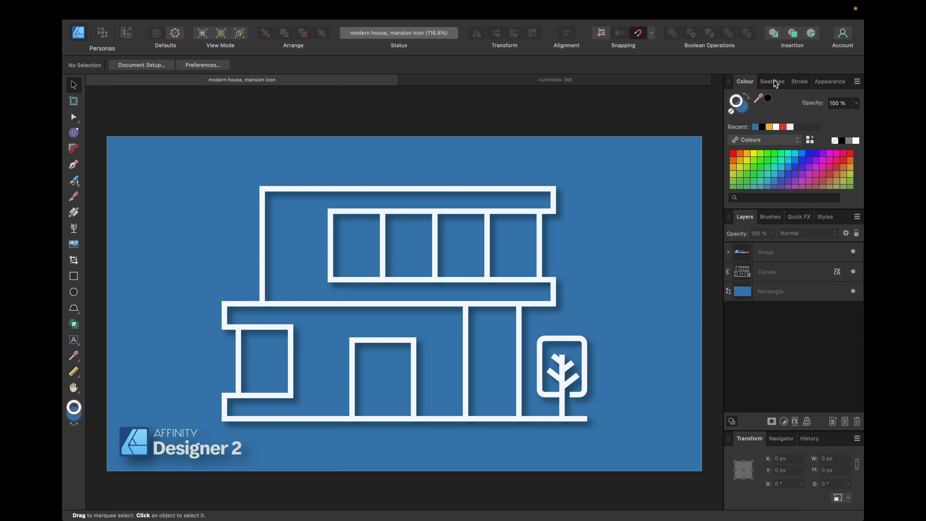
{"action": "left_click_drag", "start_coordinate": [761, 99], "coordinate": [624, 199]}
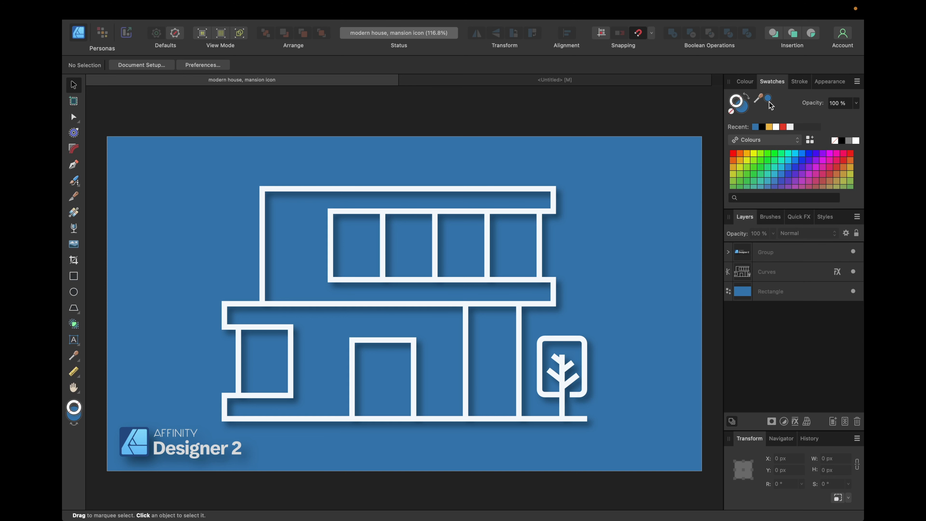
{"action": "left_click", "coordinate": [744, 108]}
{"action": "double_click", "coordinate": [744, 108]}
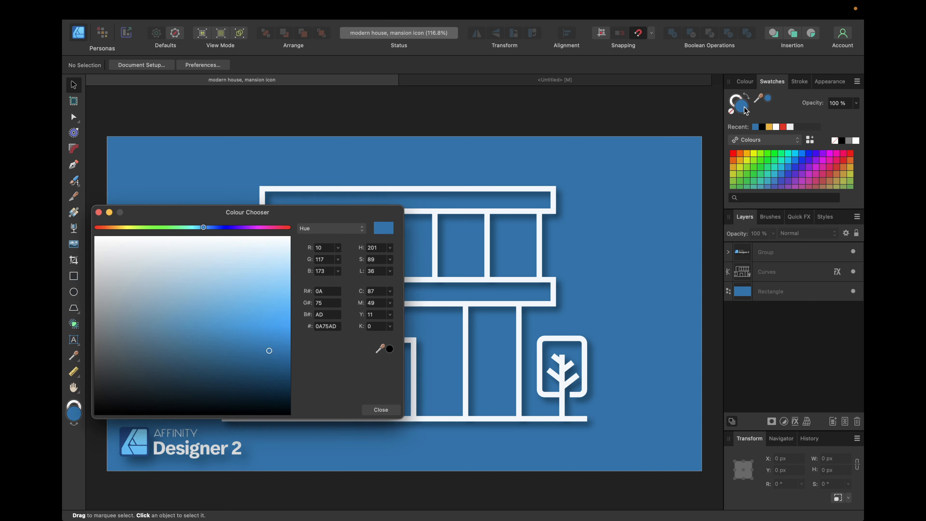
{"action": "double_click", "coordinate": [327, 330]}
{"action": "key", "text": "super+c"}
{"action": "left_click", "coordinate": [98, 212]}
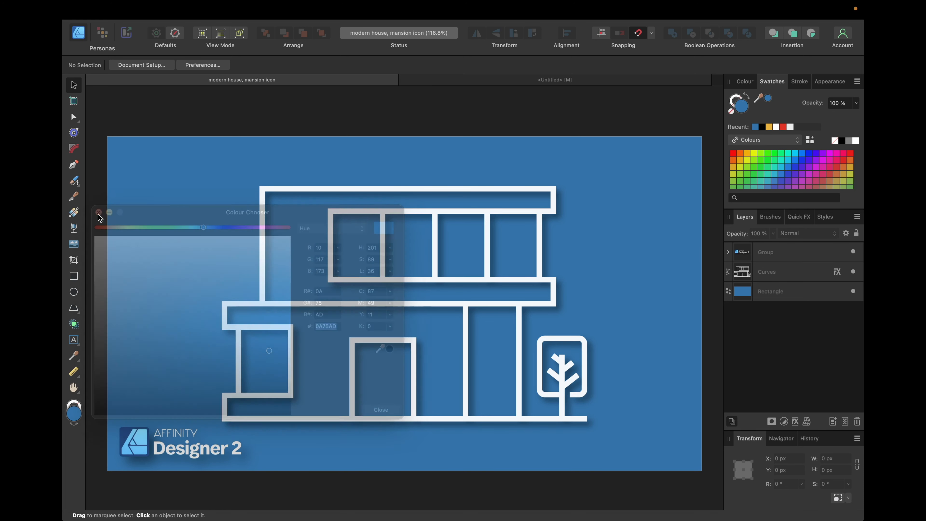
Fill the background rectangle of the untitled document with the copied blue 0A75AD
{"action": "left_click", "coordinate": [454, 81]}
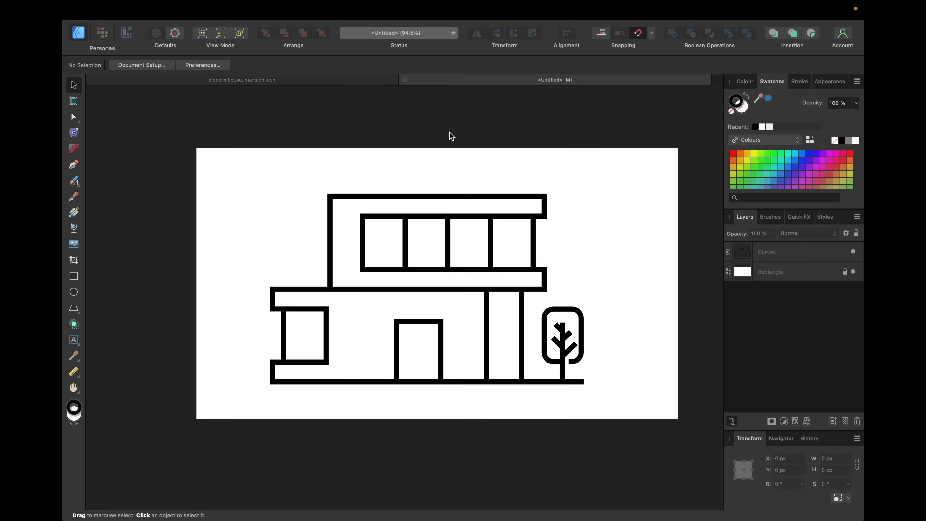
{"action": "left_click", "coordinate": [758, 266]}
{"action": "double_click", "coordinate": [742, 107]}
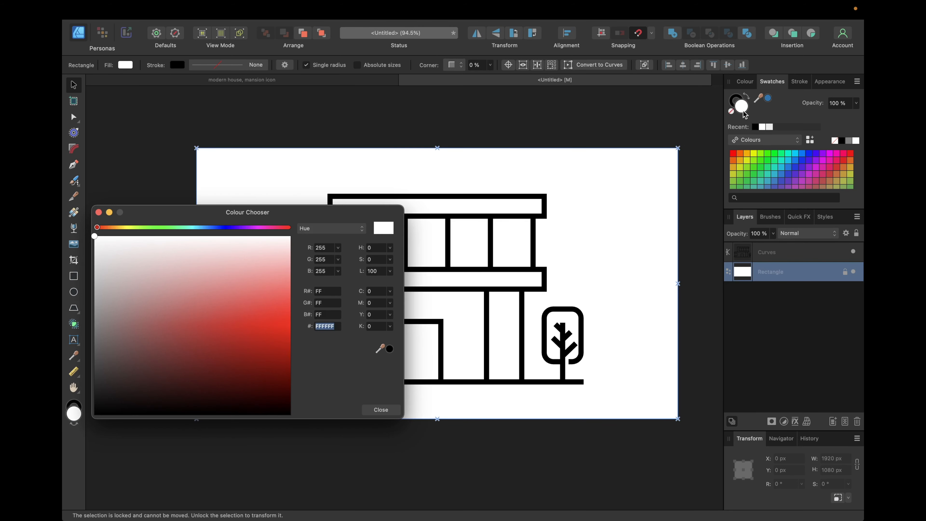
{"action": "key", "text": "super+v"}
{"action": "key", "text": "Return"}
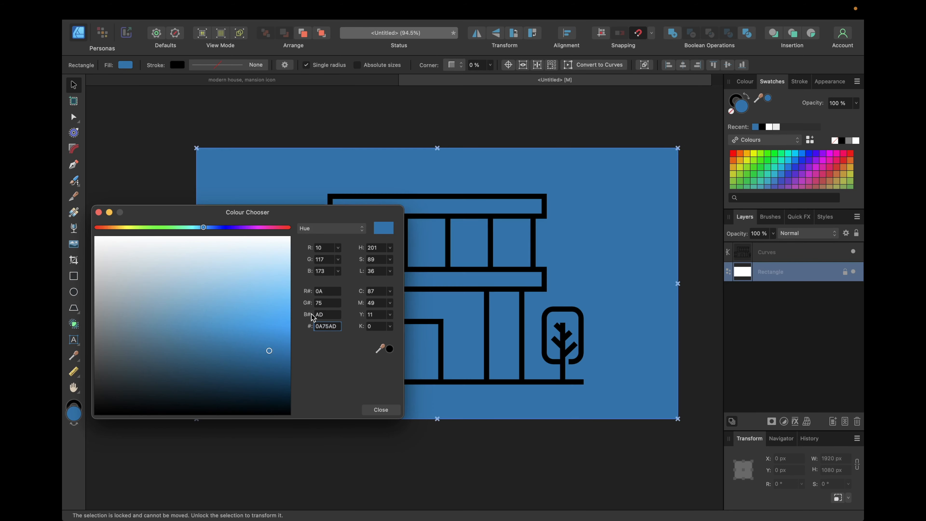
{"action": "left_click", "coordinate": [98, 212]}
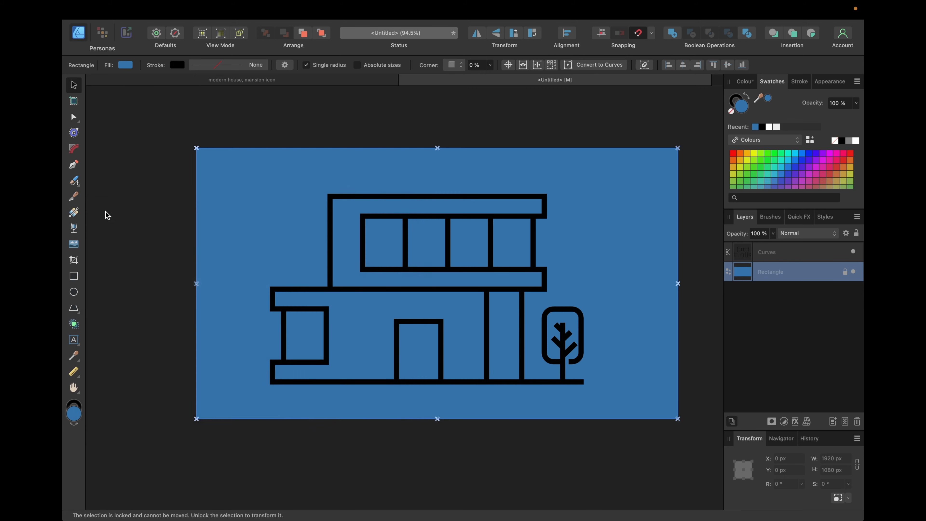
Select the merged house icon, try Expand Stroke on it and change its fill to white
{"action": "left_click", "coordinate": [767, 255]}
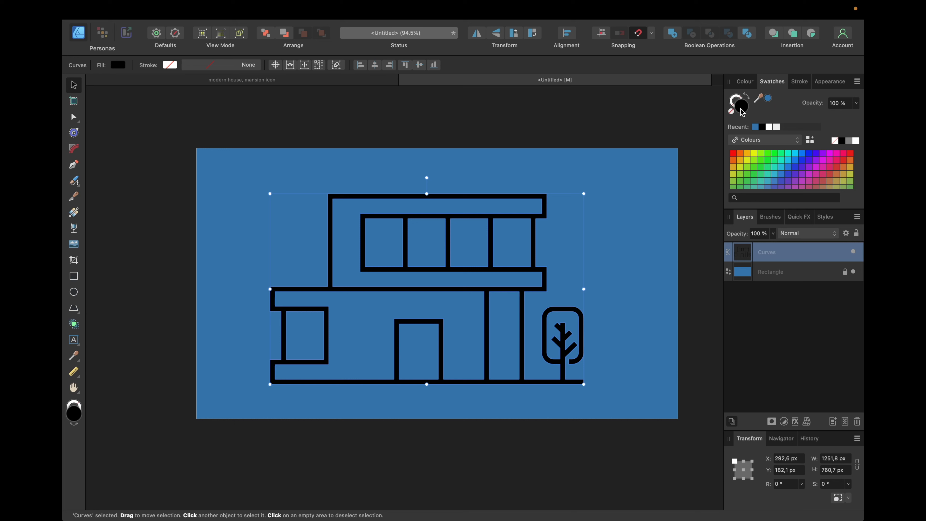
{"action": "mouse_move", "coordinate": [174, 2]}
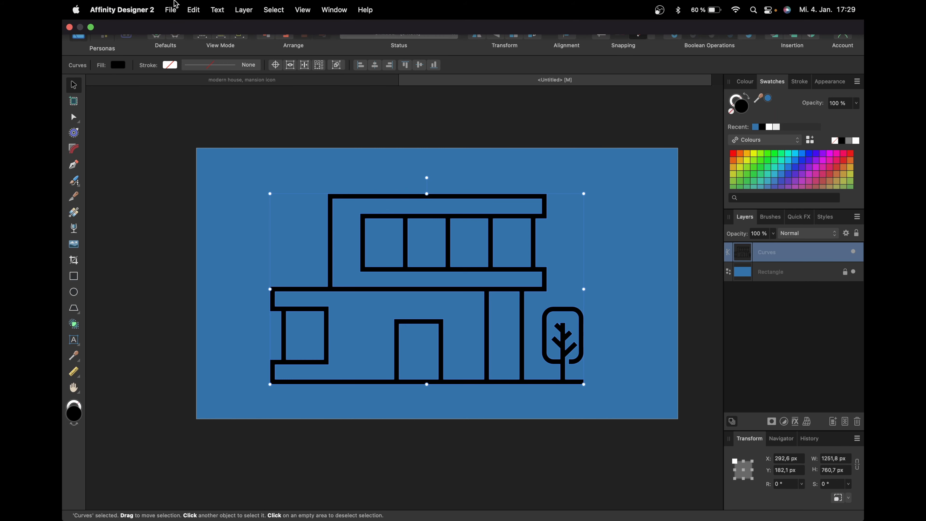
{"action": "left_click", "coordinate": [243, 9]}
{"action": "left_click", "coordinate": [290, 398]}
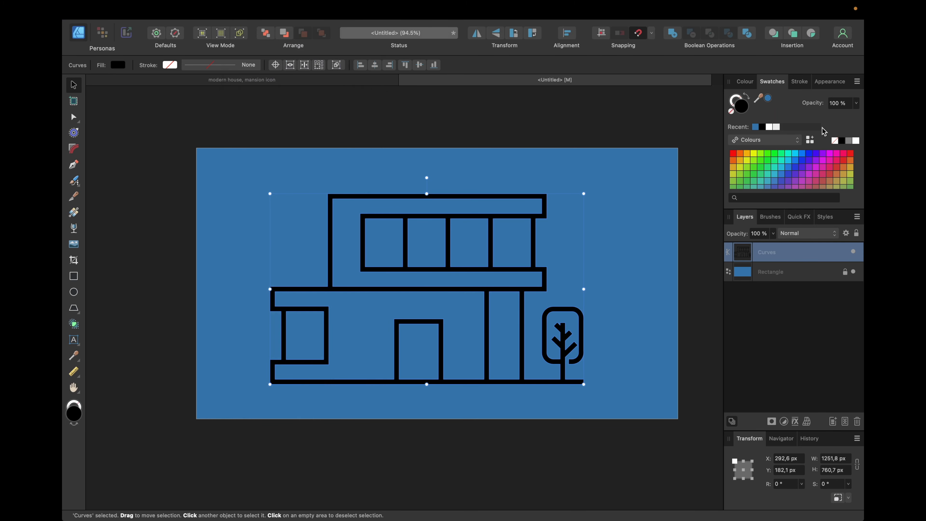
{"action": "left_click", "coordinate": [856, 140]}
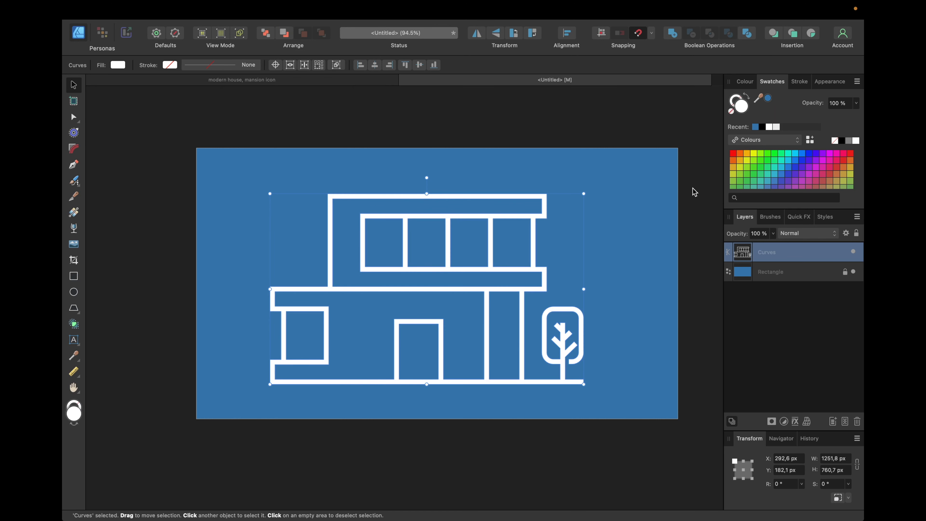
Set the house icon layer's opacity to 95%
{"action": "left_click", "coordinate": [757, 237]}
{"action": "type", "text": "5"}
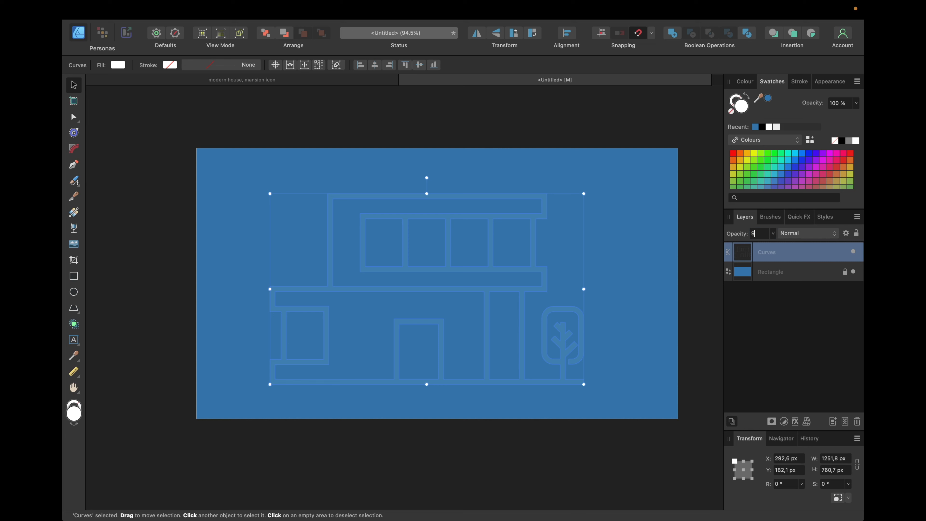
{"action": "type", "text": "5"}
{"action": "key", "text": "Return"}
{"action": "left_click", "coordinate": [708, 236]}
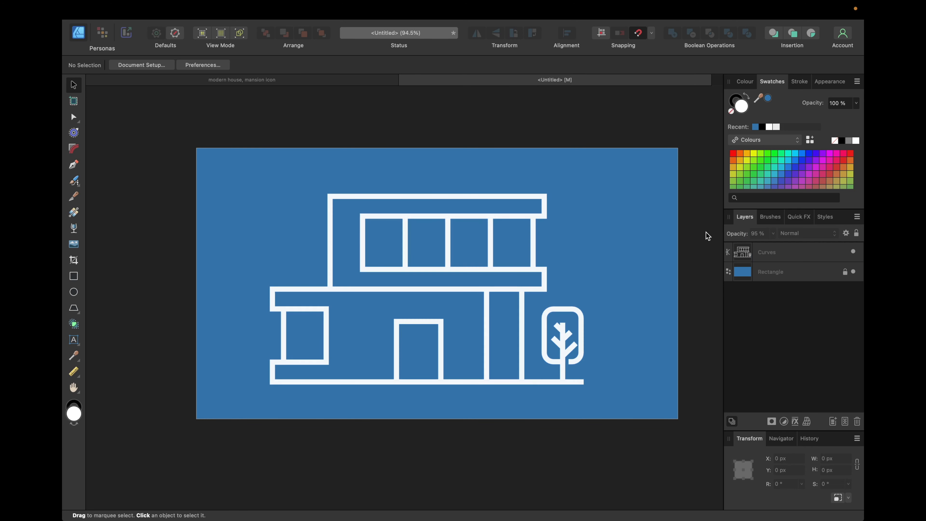
Add an Outer Shadow effect to the house icon with a radius of 20 px and an offset of 15 px
{"action": "left_click", "coordinate": [762, 258]}
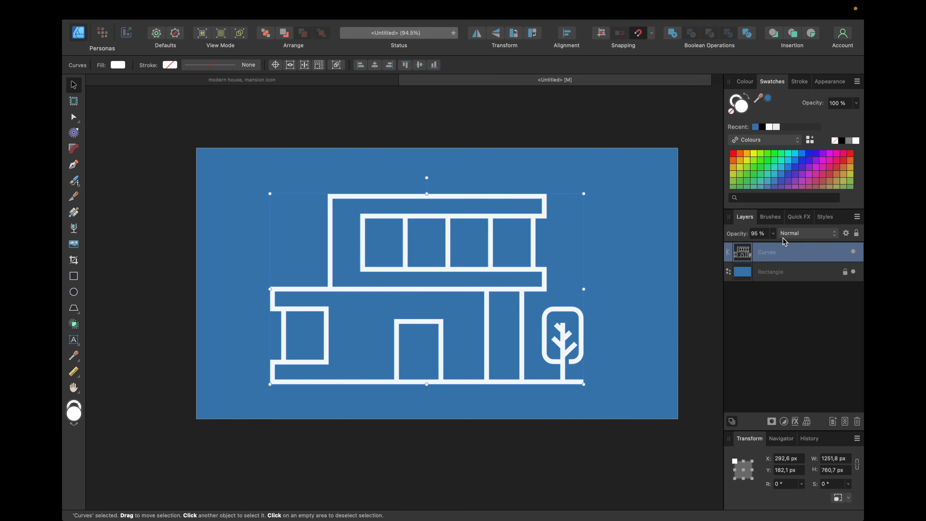
{"action": "left_click", "coordinate": [794, 219]}
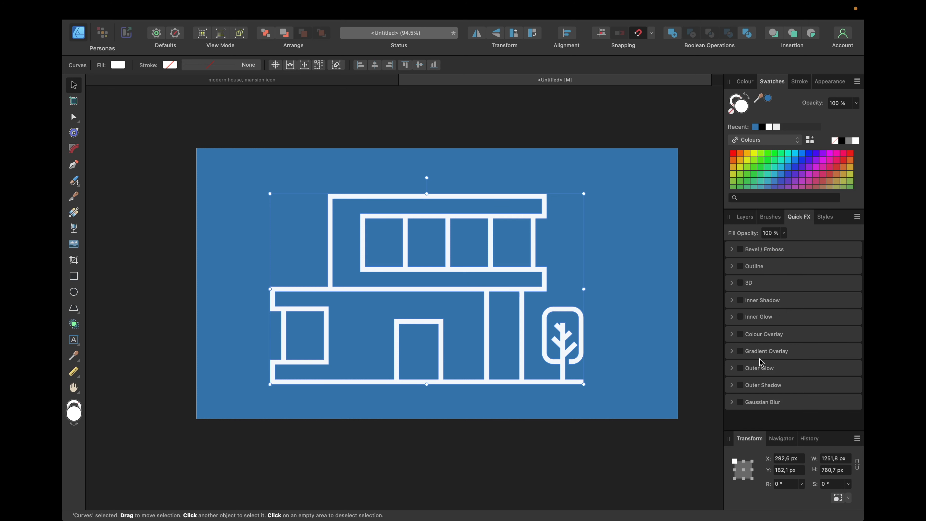
{"action": "left_click", "coordinate": [739, 386]}
{"action": "scroll", "coordinate": [796, 368], "scroll_direction": "down", "scroll_amount": 3}
{"action": "left_click", "coordinate": [838, 374]}
{"action": "type", "text": "20"}
{"action": "key", "text": "Return"}
{"action": "left_click", "coordinate": [839, 388]}
{"action": "type", "text": "15"}
{"action": "key", "text": "Return"}
Try a smaller outer shadow with a radius of 15 px and an offset of 10 px
{"action": "left_click", "coordinate": [838, 375]}
{"action": "type", "text": "15"}
{"action": "key", "text": "Return"}
{"action": "left_click", "coordinate": [832, 388]}
{"action": "type", "text": "10"}
{"action": "key", "text": "Return"}
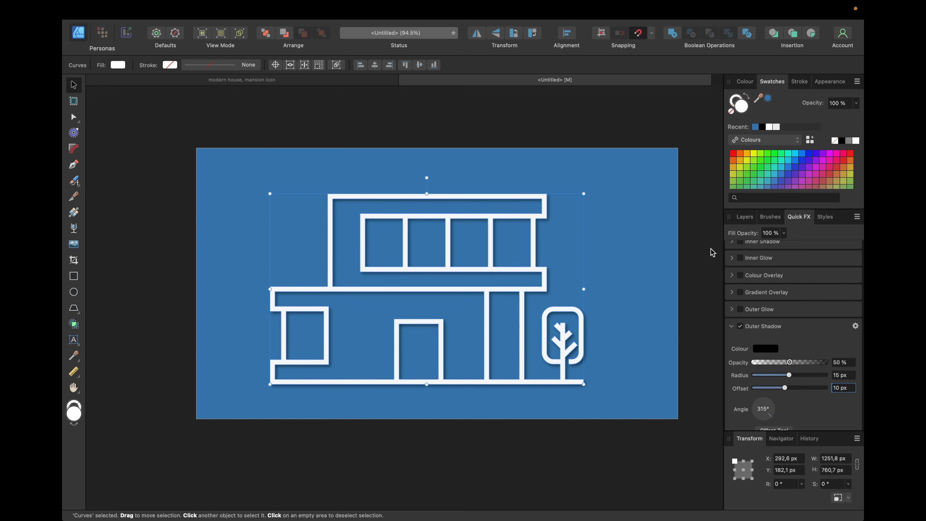
Set the outer shadow's offset to 15 px and radius to 20 px, return to the layer list and deselect the icon
{"action": "type", "text": "15"}
{"action": "key", "text": "Return"}
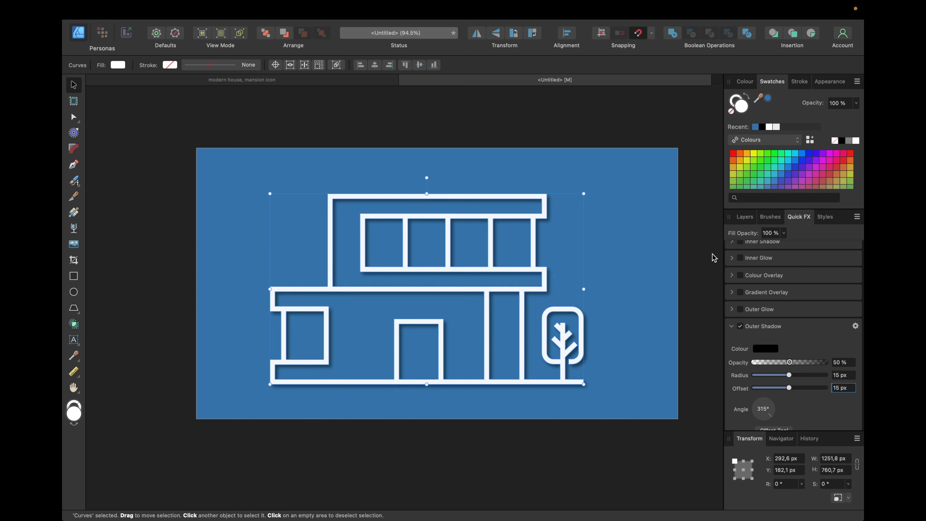
{"action": "left_click", "coordinate": [837, 375]}
{"action": "type", "text": "20"}
{"action": "key", "text": "Return"}
{"action": "left_click", "coordinate": [744, 216]}
{"action": "left_click", "coordinate": [699, 212]}
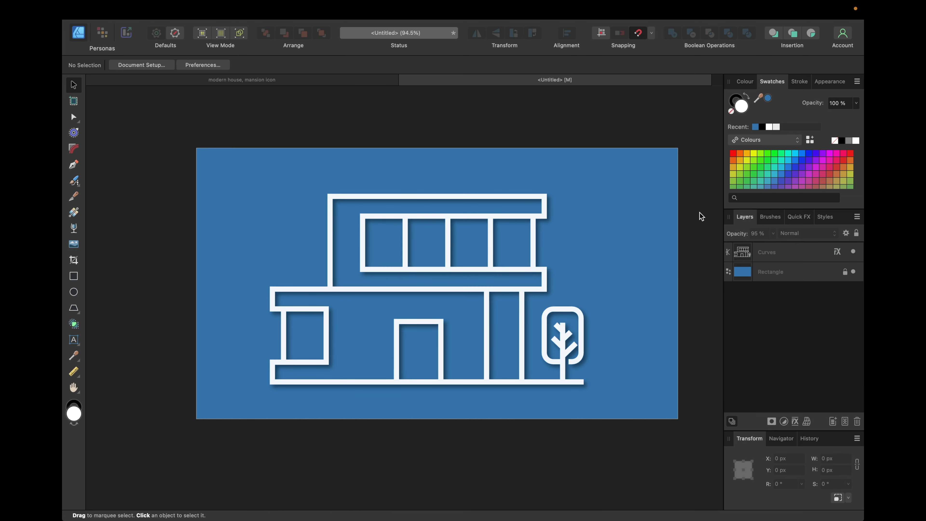